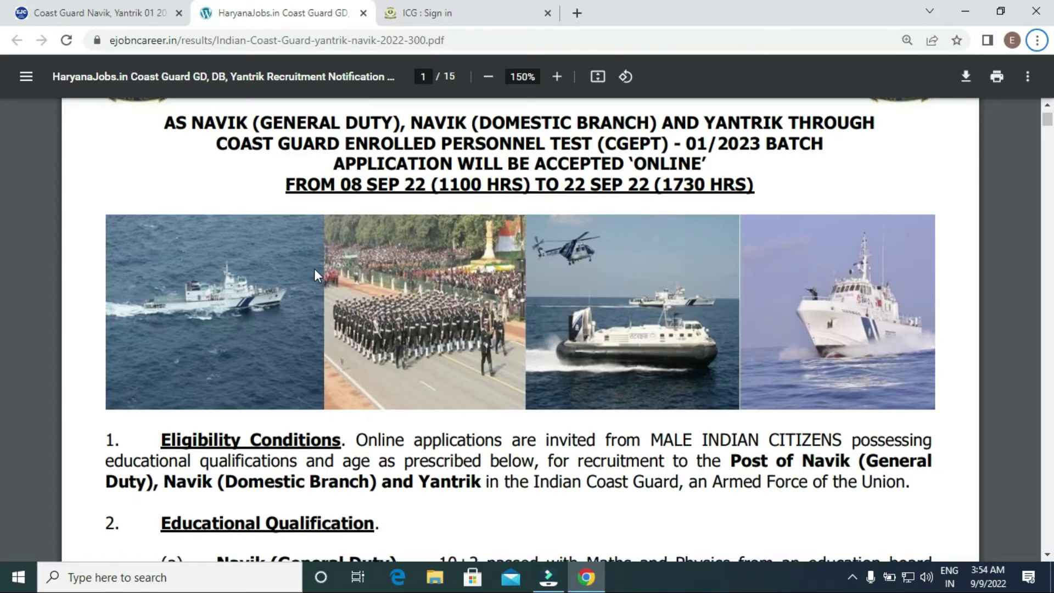
# - Examine the recruitment notification for the application dates, educational qualifications, age limits and category-wise vacancies
pyautogui.scroll(-2, 314, 268)
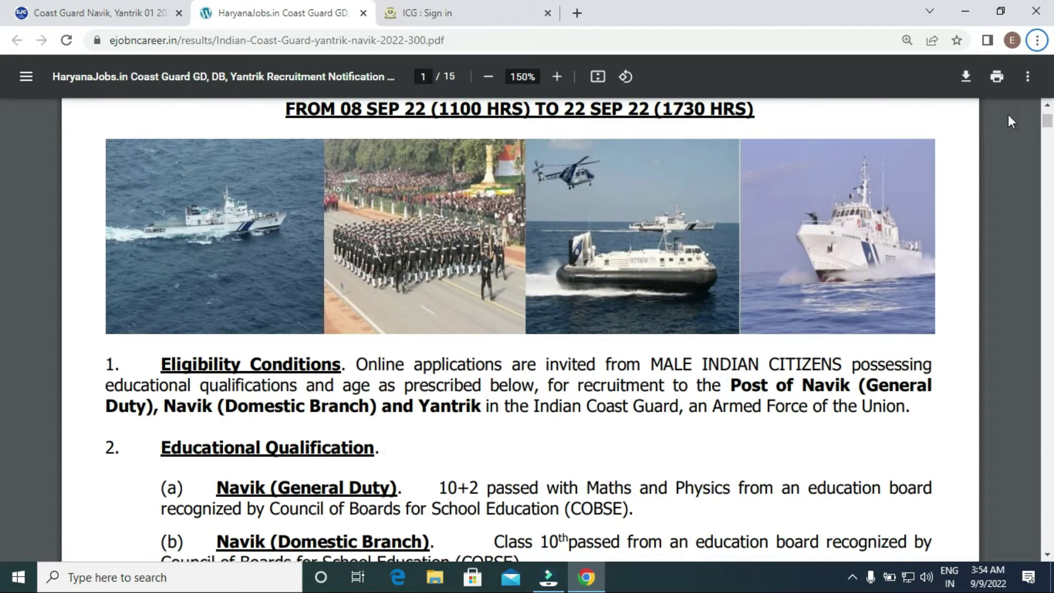
pyautogui.click(1046, 106)
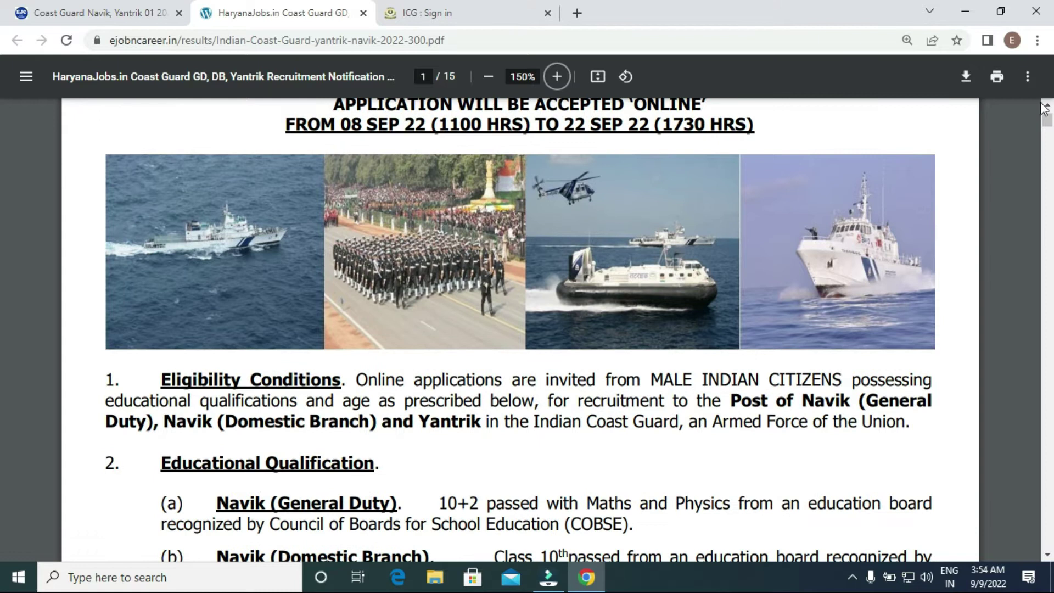
pyautogui.click(1046, 105)
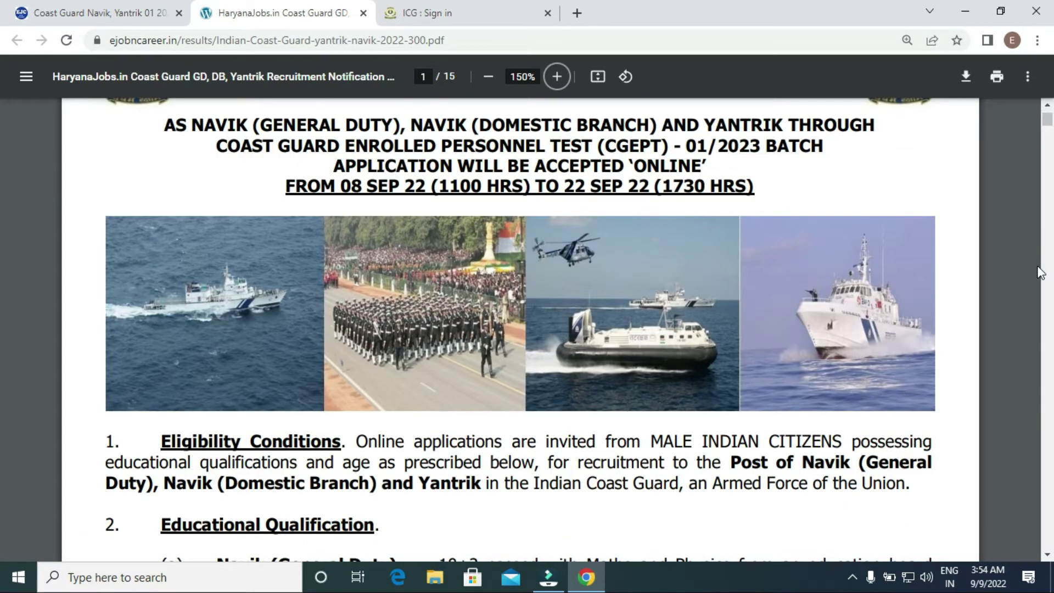
pyautogui.click(1048, 473)
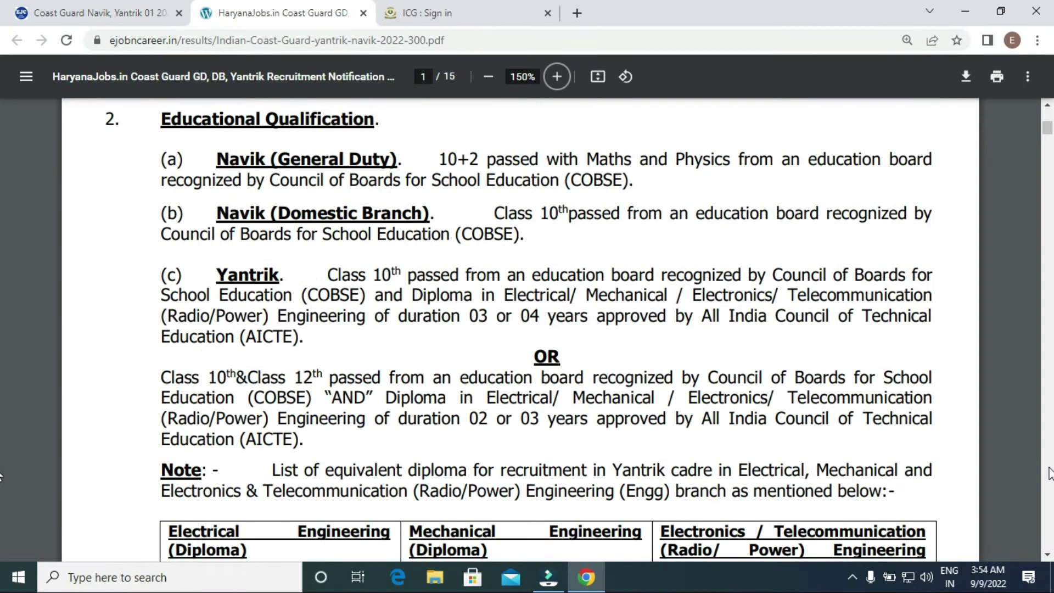
pyautogui.click(1048, 107)
pyautogui.click(1048, 107)
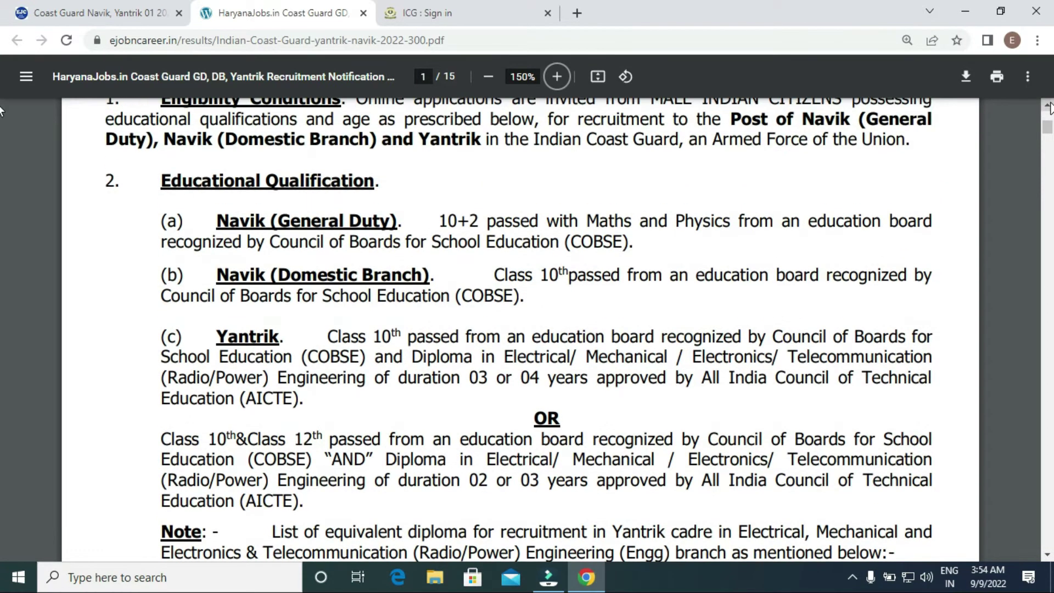
pyautogui.scroll(-1, 1049, 107)
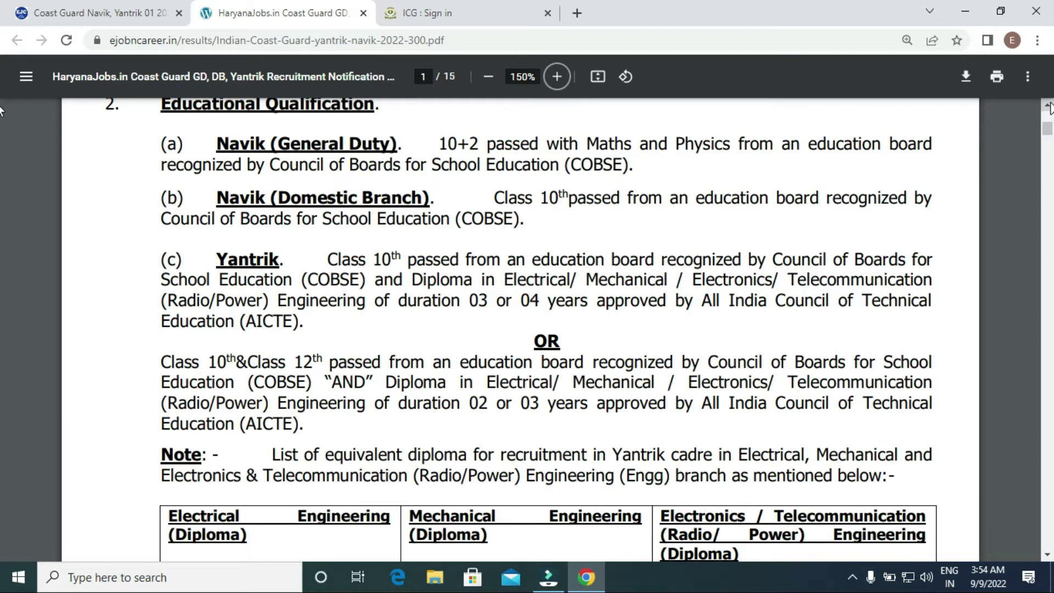
pyautogui.scroll(-5, 691, 351)
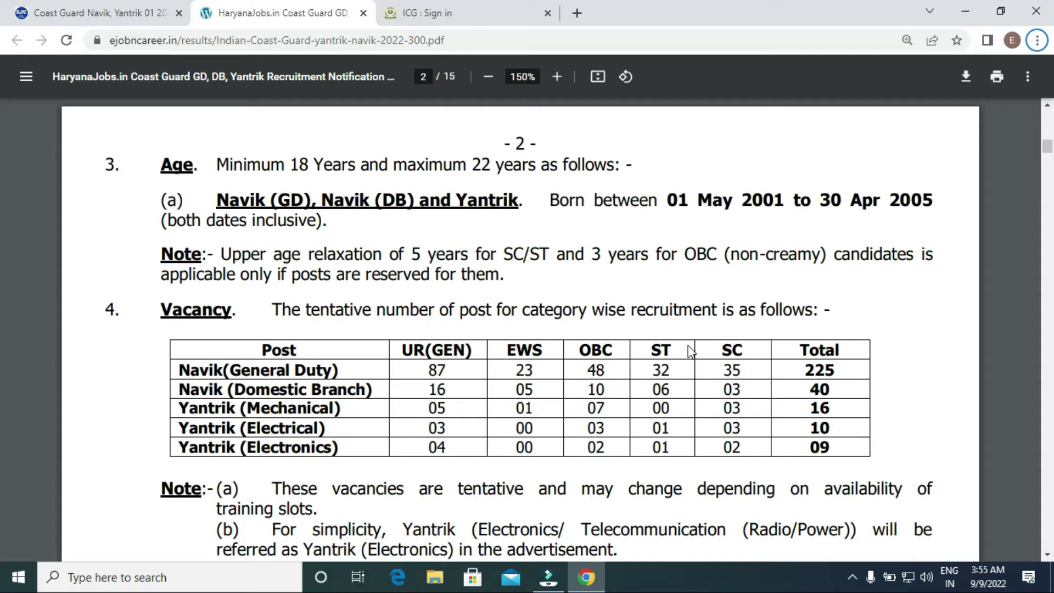
# - Search the notification PDF for "fee" and read the examination fee section
pyautogui.hotkey('ctrl', 'f')
pyautogui.write('fee')
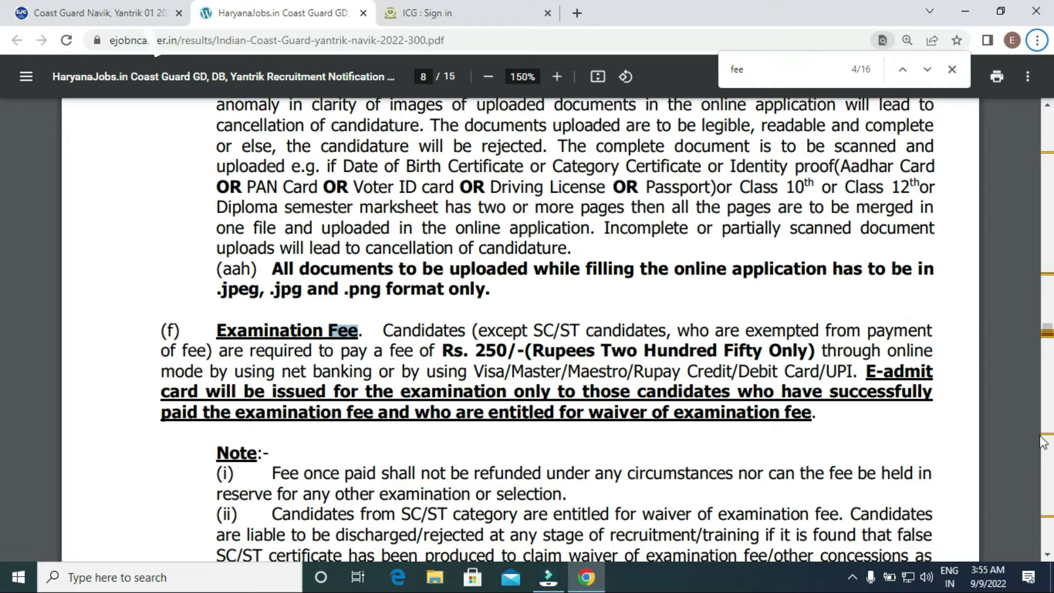
# - Review the application fee and selection procedure in the ejobncareer.in article on the Coast Guard vacancies
pyautogui.hotkey('ctrl', 'shift', 'Tab')
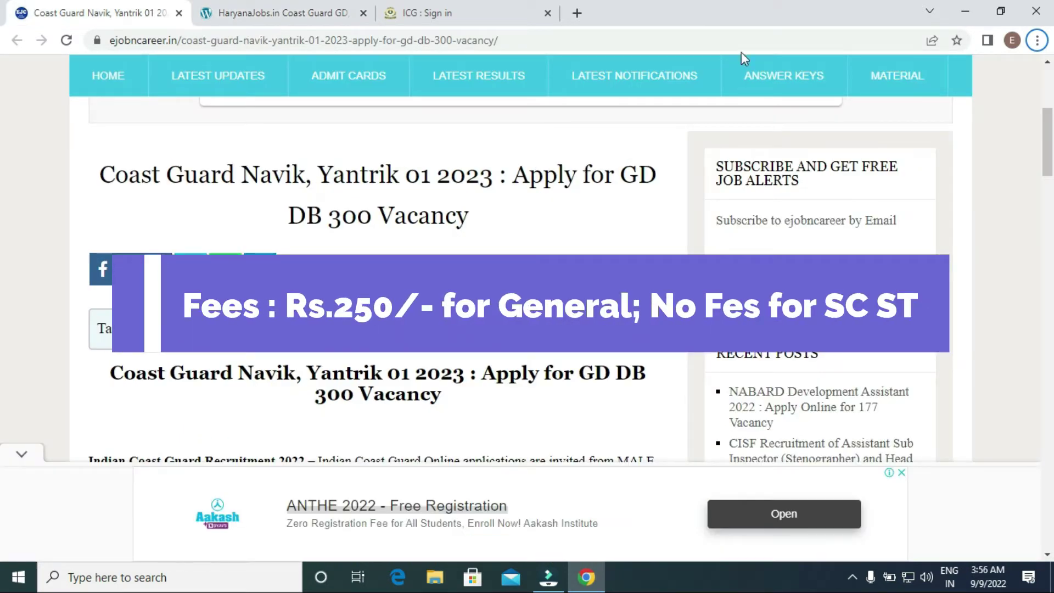
pyautogui.moveTo(1050, 158); pyautogui.dragTo(1051, 378)
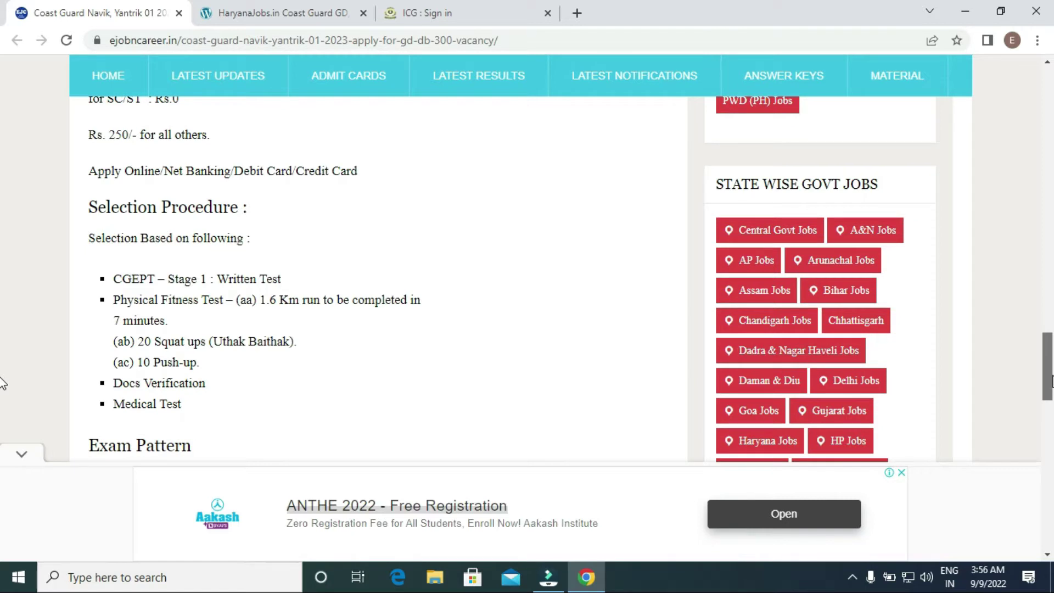
pyautogui.moveTo(1051, 379); pyautogui.dragTo(1052, 122)
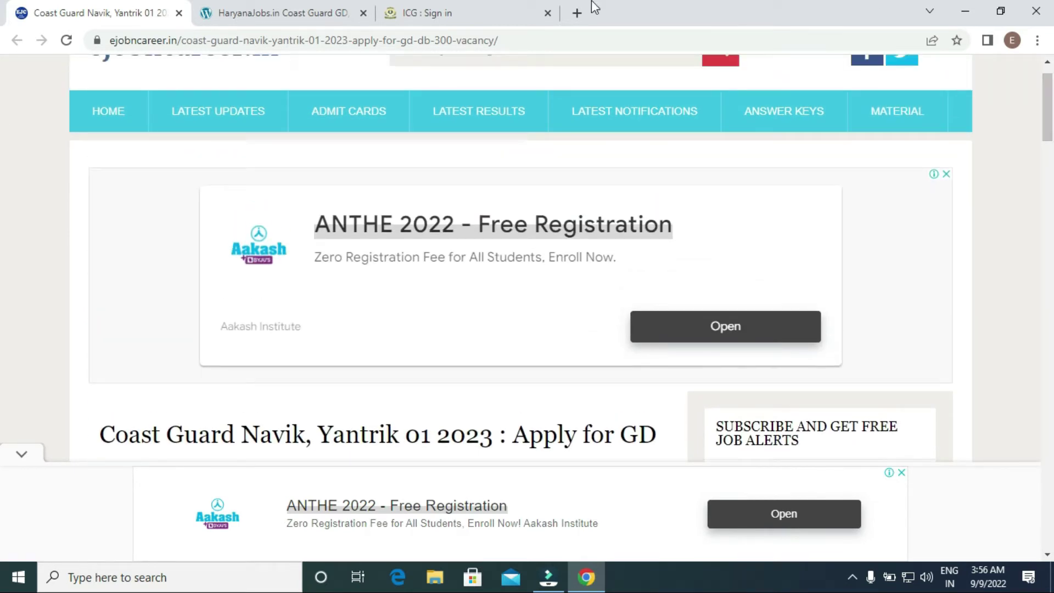
# - Switch to the Indian Coast Guard CGEPT-01/2023 sign-in page and start creating a new account
pyautogui.click(403, 10)
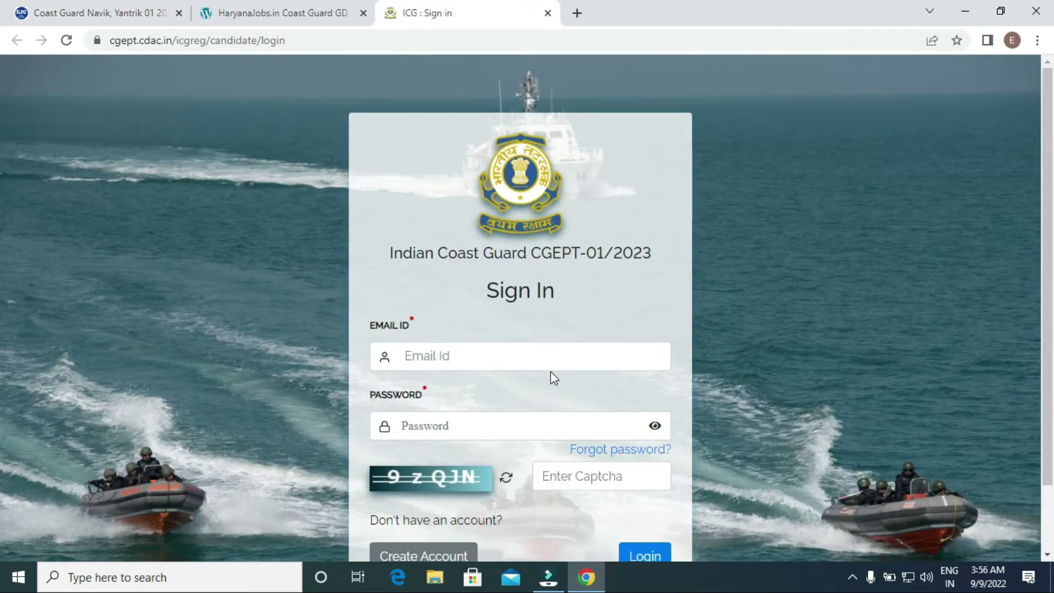
pyautogui.scroll(-1, 1, 297)
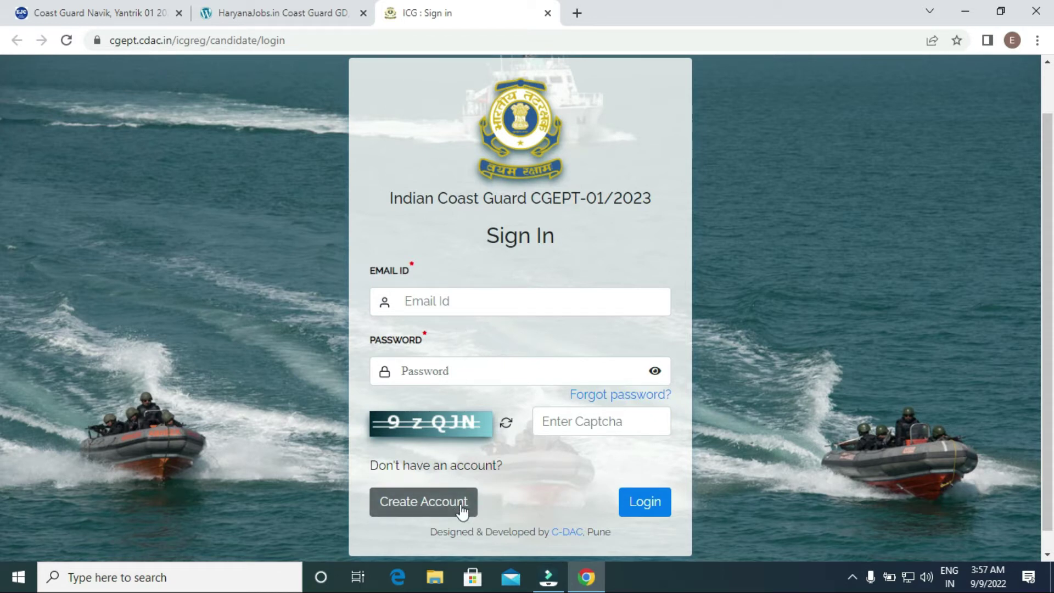
pyautogui.click(434, 510)
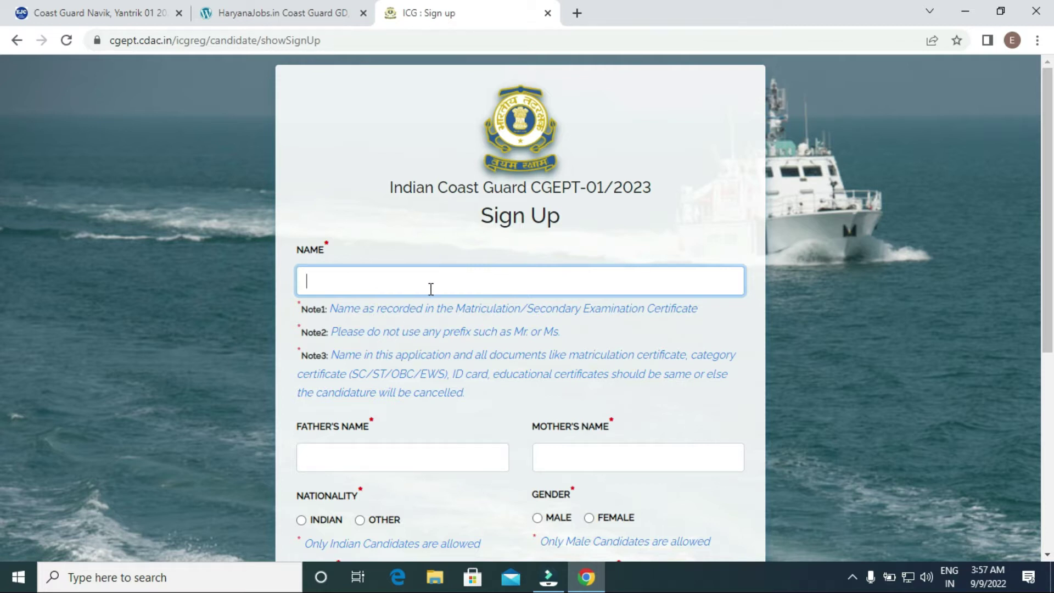
# - Enter the candidate's, father's and mother's names, and set nationality to Indian and gender to Male
pyautogui.click(439, 459)
pyautogui.click(591, 457)
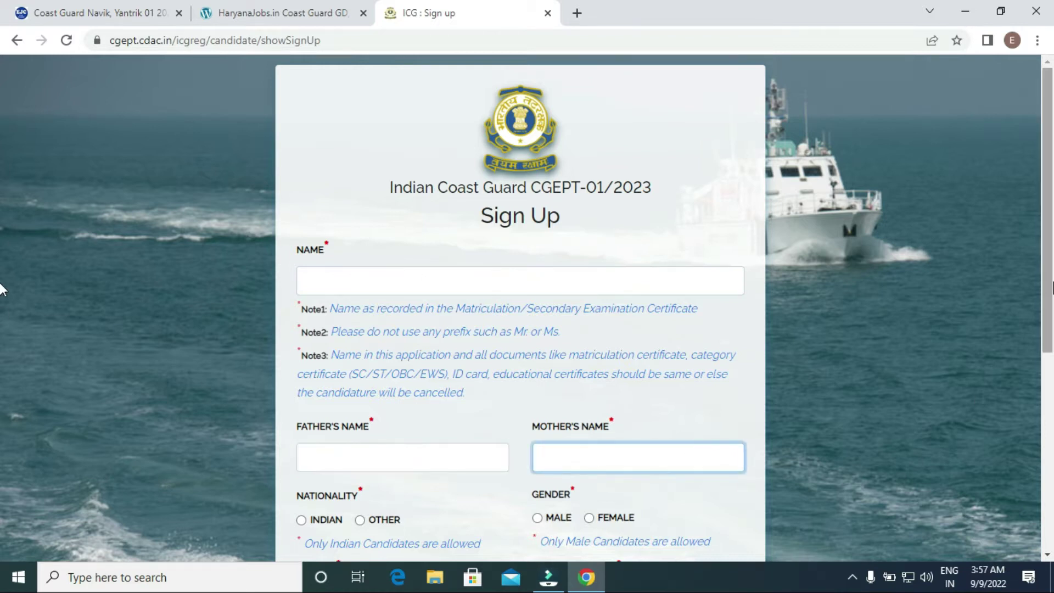
pyautogui.scroll(-4, 769, 400)
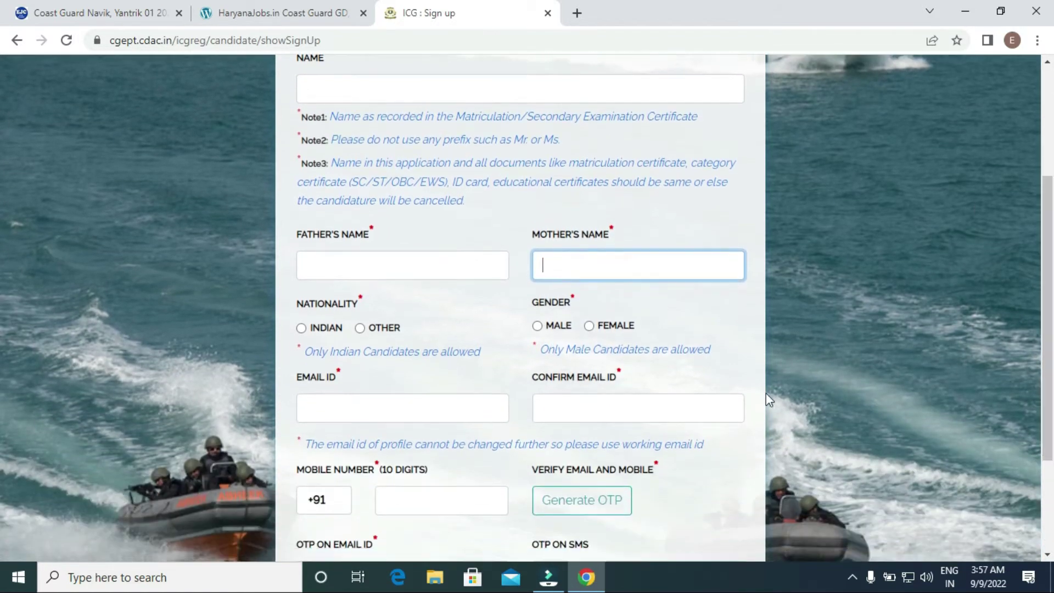
pyautogui.click(302, 328)
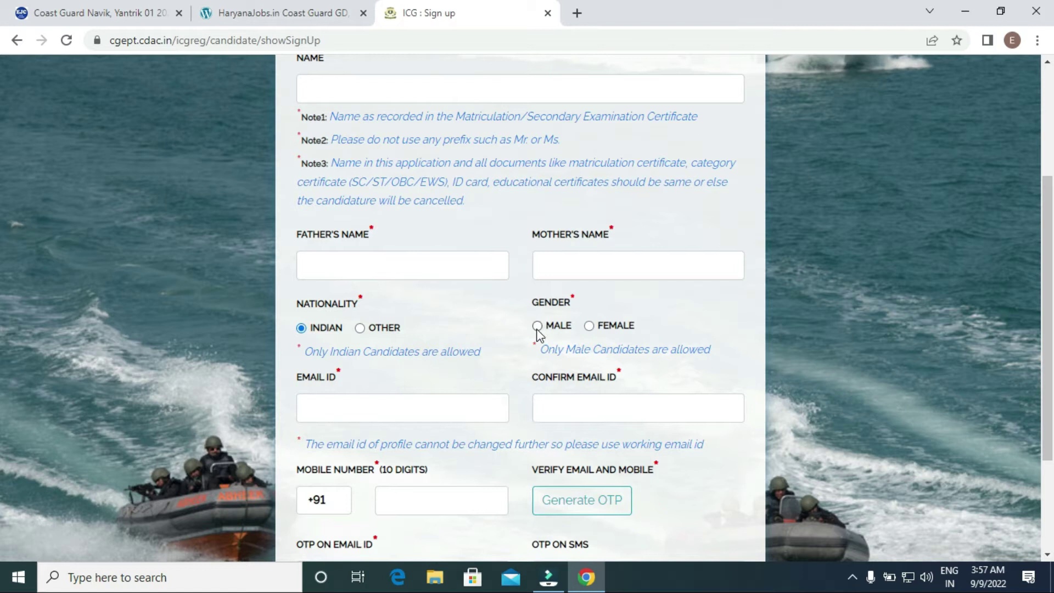
pyautogui.click(538, 326)
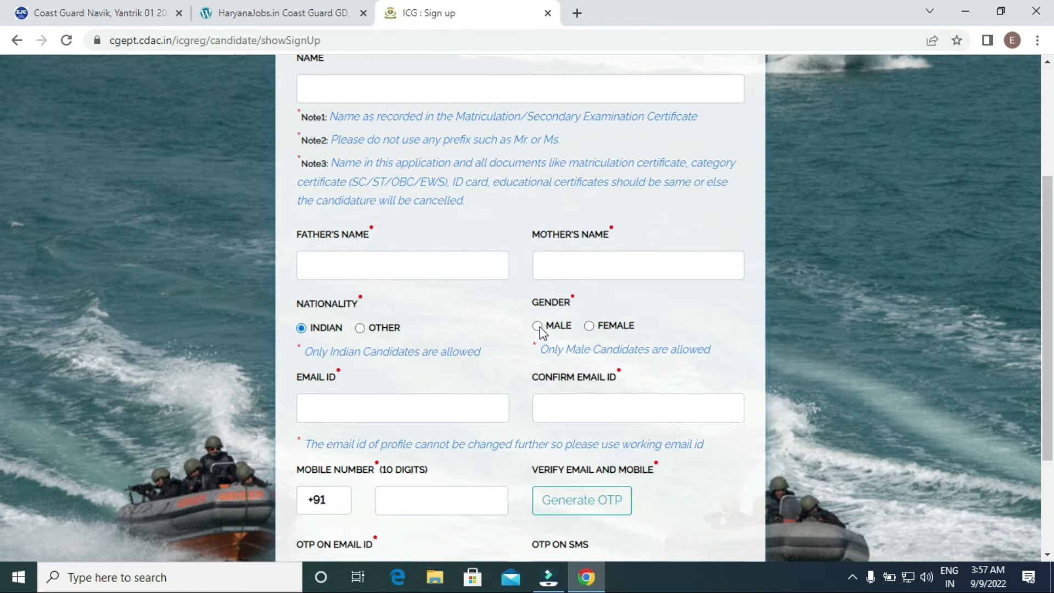
# - Enter the email ID and mobile number, verify them with the OTPs, and complete the sign-up
pyautogui.click(340, 413)
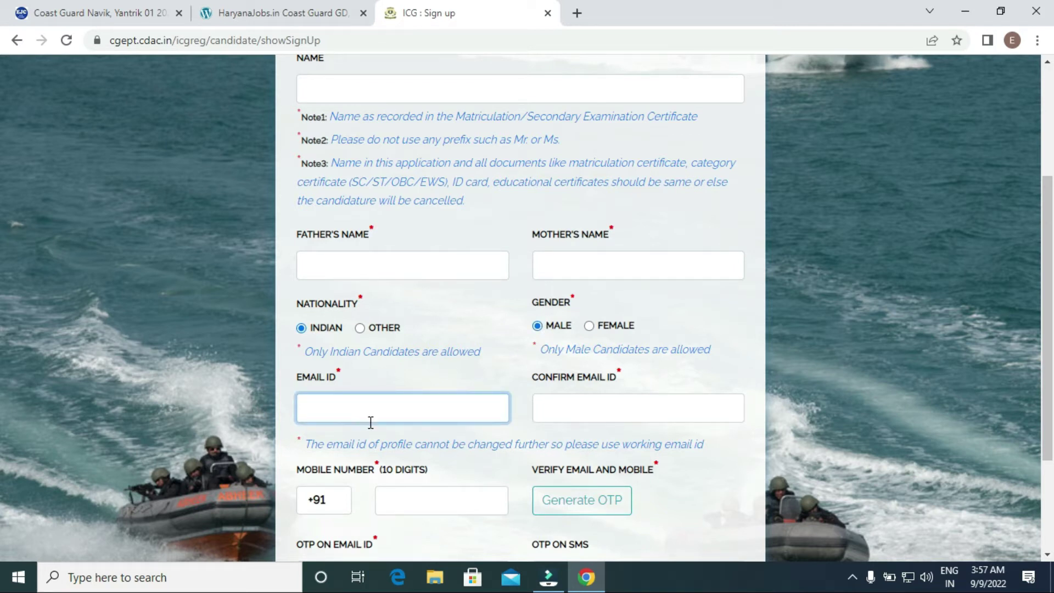
pyautogui.click(568, 409)
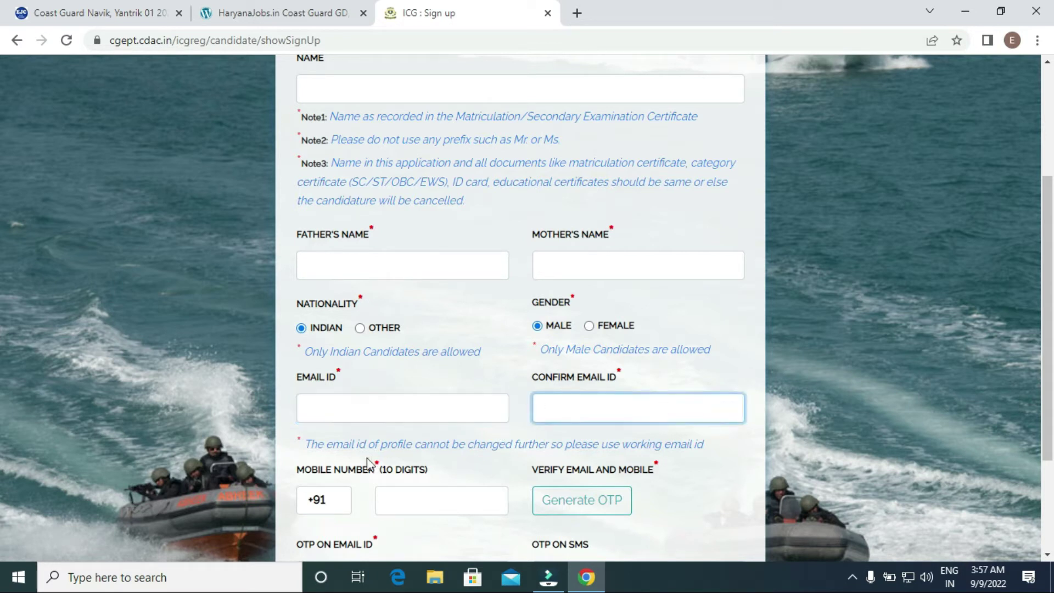
pyautogui.click(431, 507)
pyautogui.scroll(-2, 1, 460)
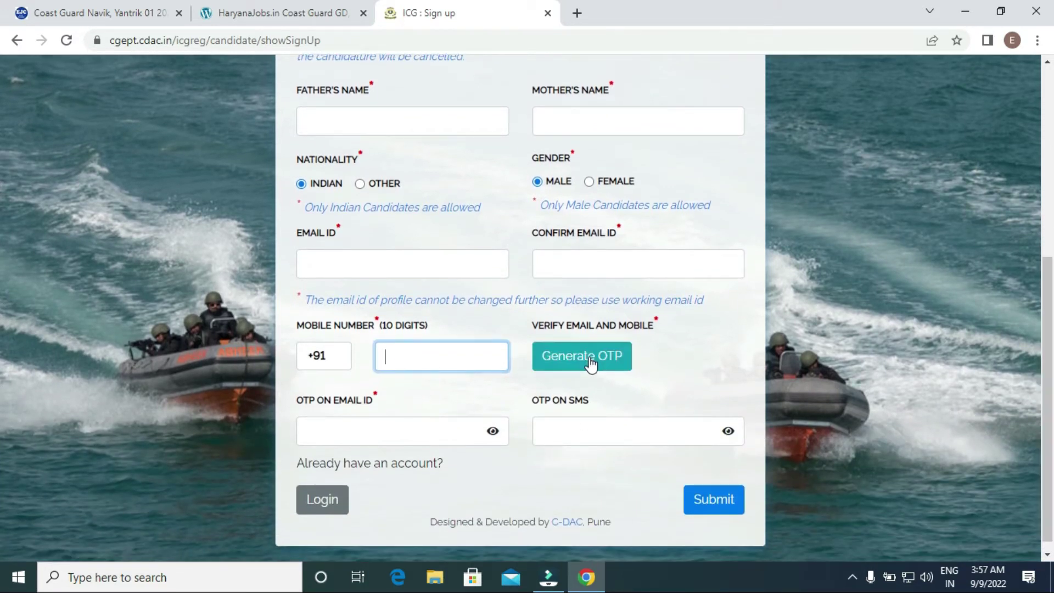
pyautogui.click(394, 434)
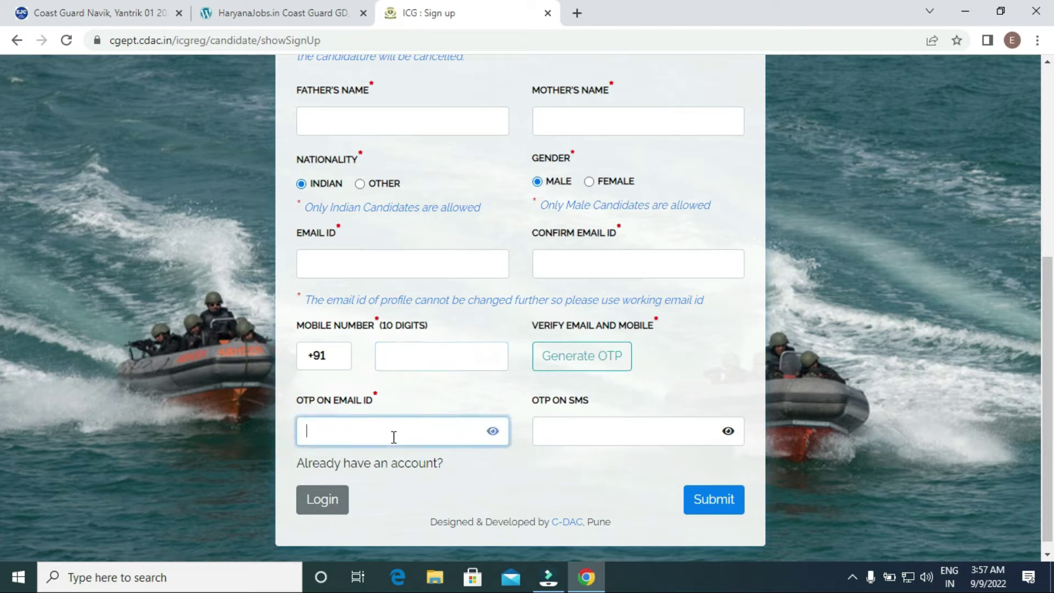
pyautogui.click(592, 435)
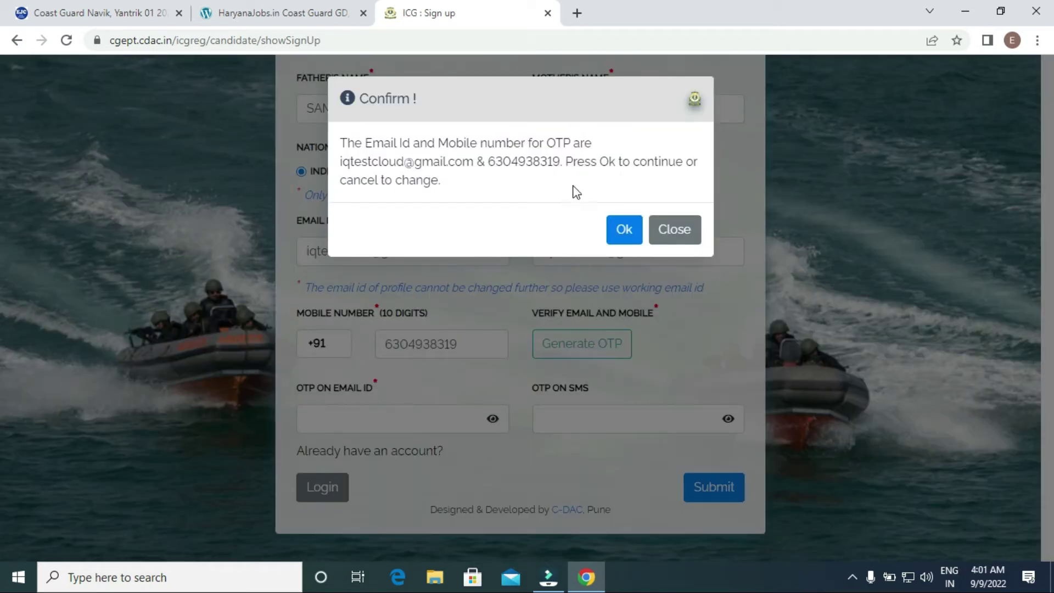
pyautogui.click(628, 238)
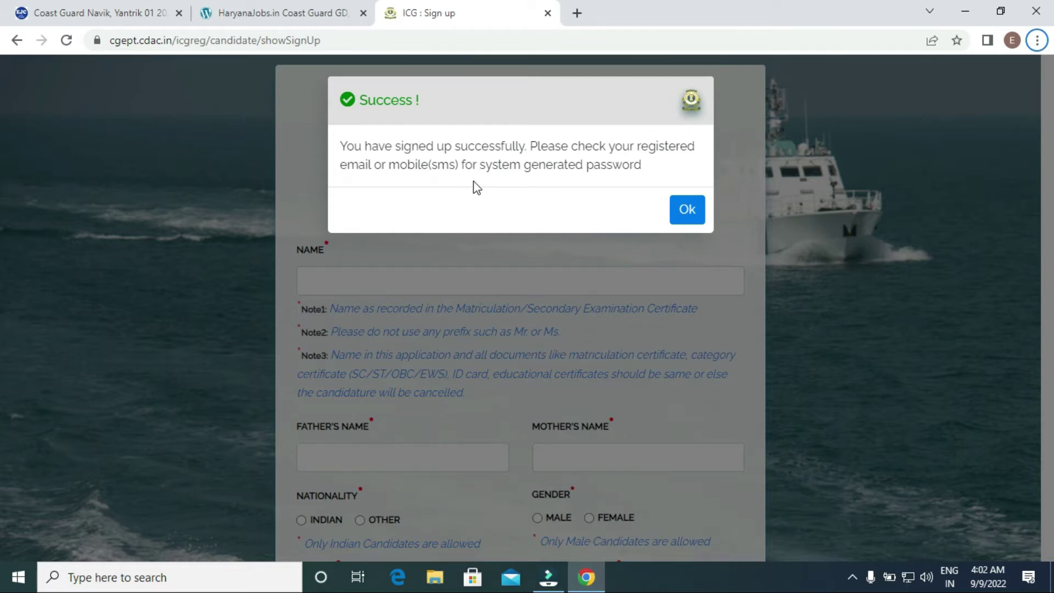
pyautogui.click(689, 219)
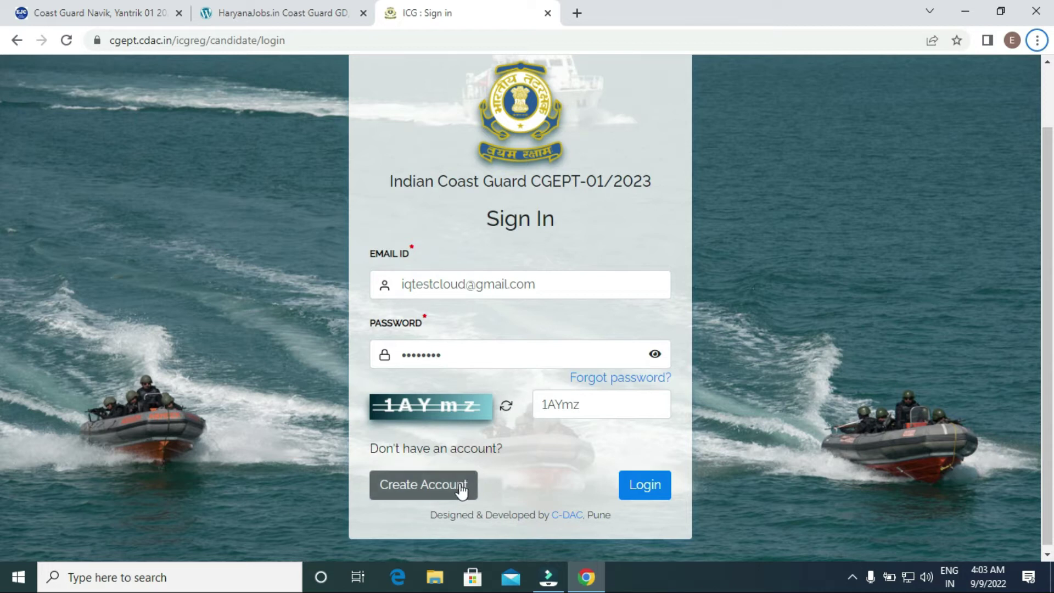
# - Log in with the registered email, account password and captcha, and set a new account password
pyautogui.click(645, 486)
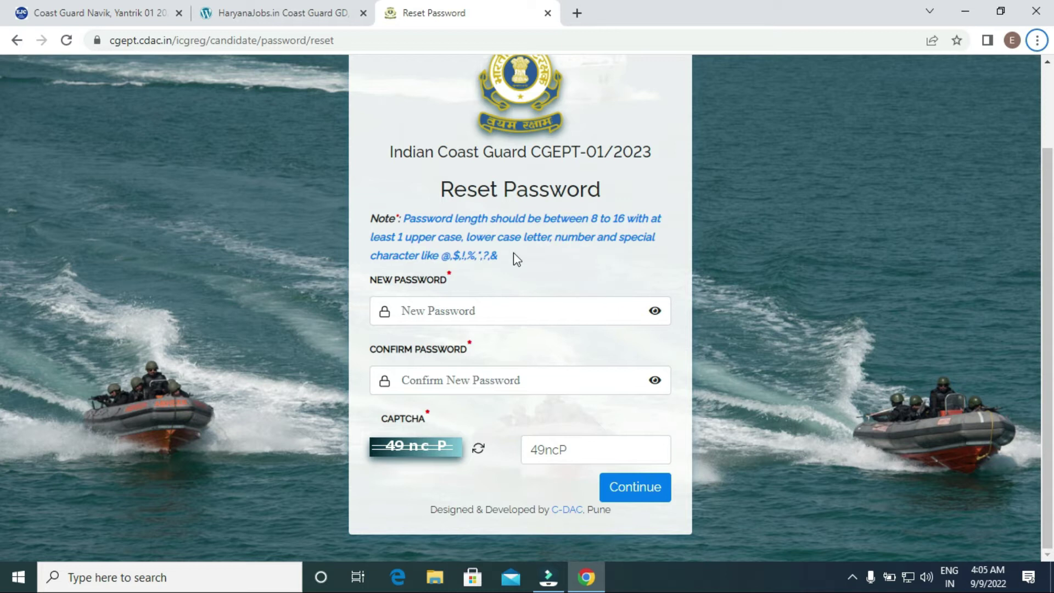
pyautogui.moveTo(442, 257); pyautogui.dragTo(502, 256)
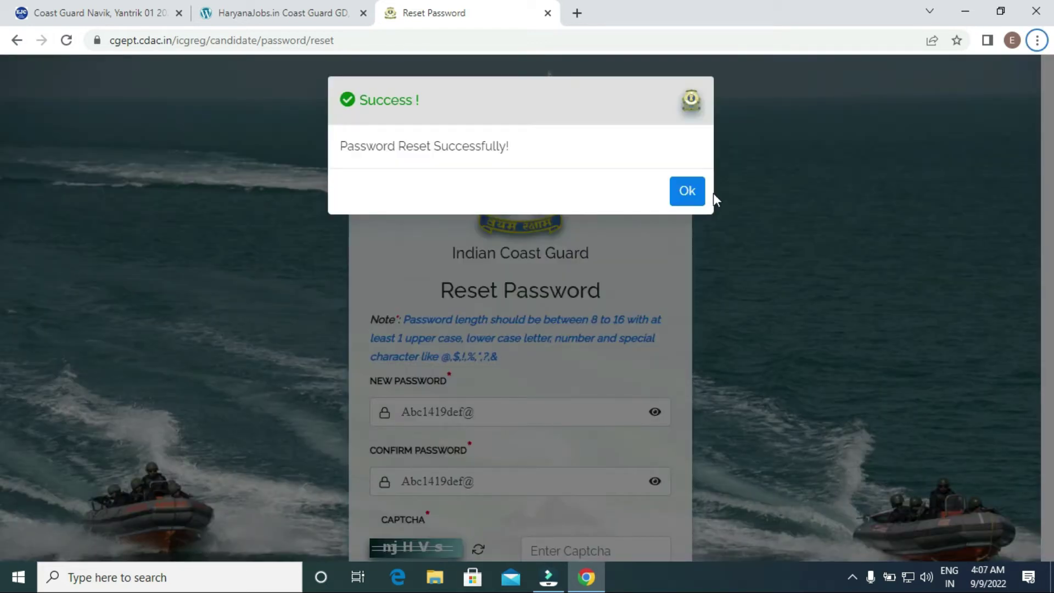
pyautogui.click(693, 199)
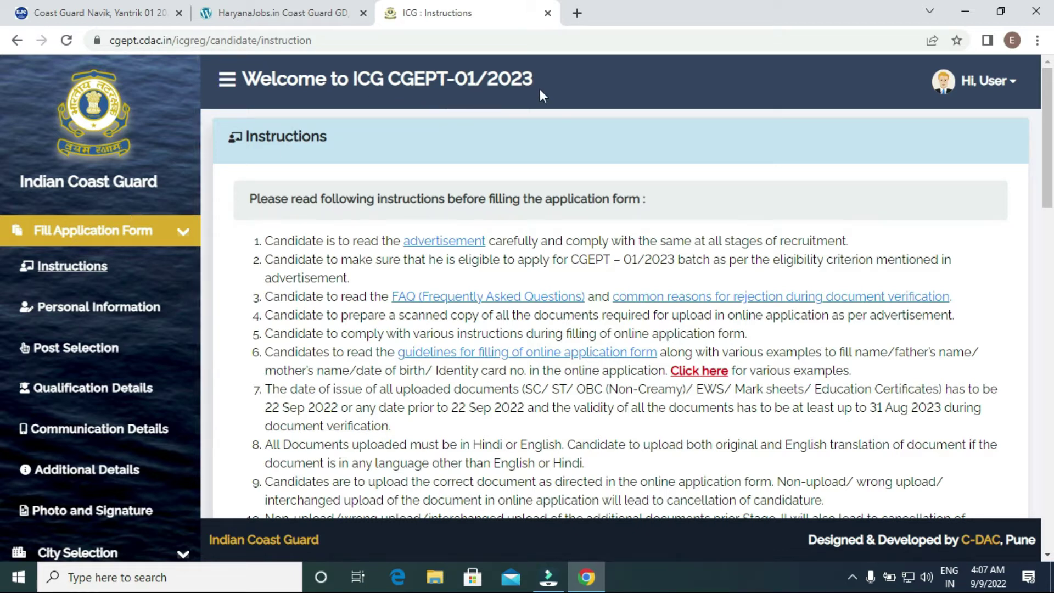
# - Go through the application instructions, declare them read and understood, and submit the declaration
pyautogui.scroll(-5, 3, 217)
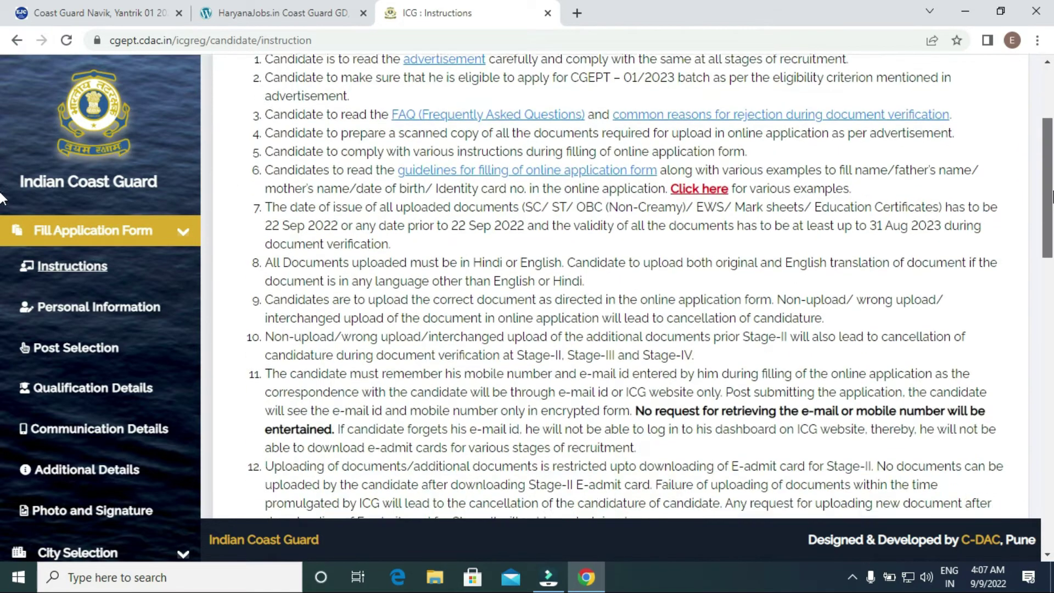
pyautogui.scroll(-10, 3, 217)
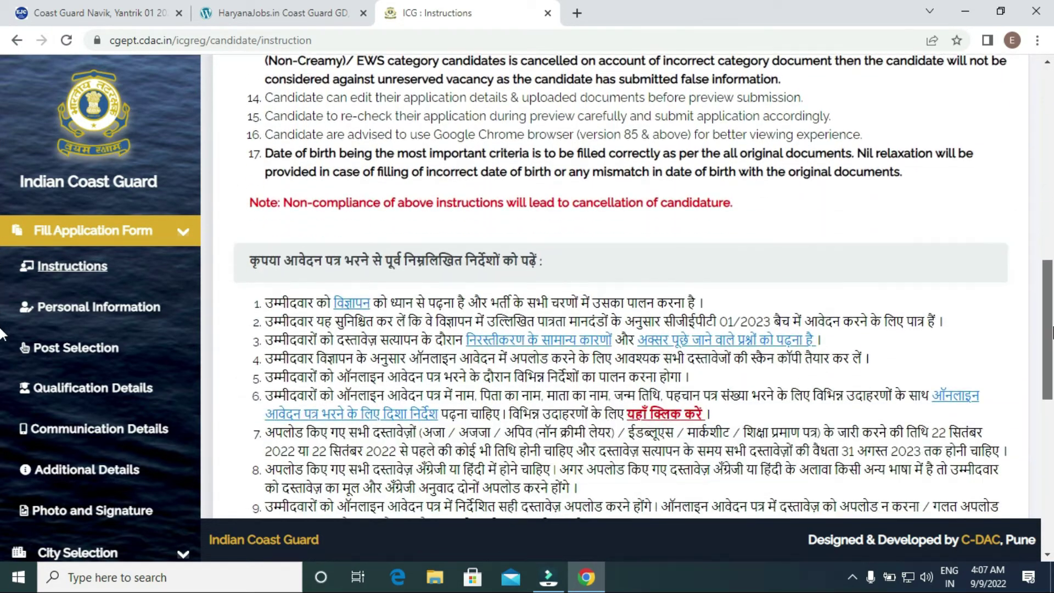
pyautogui.scroll(-7, 2, 379)
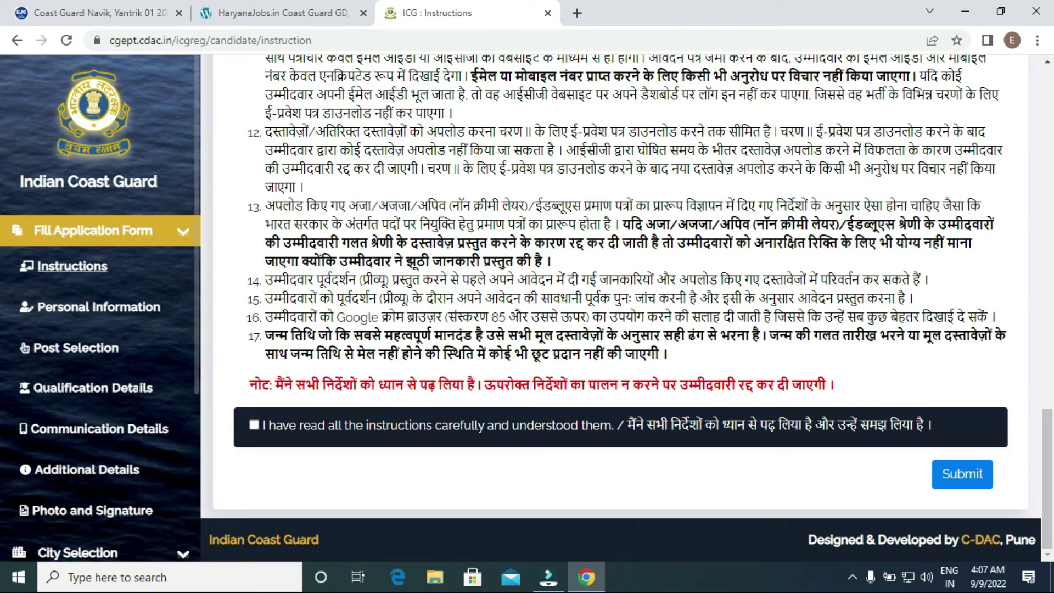
pyautogui.click(252, 427)
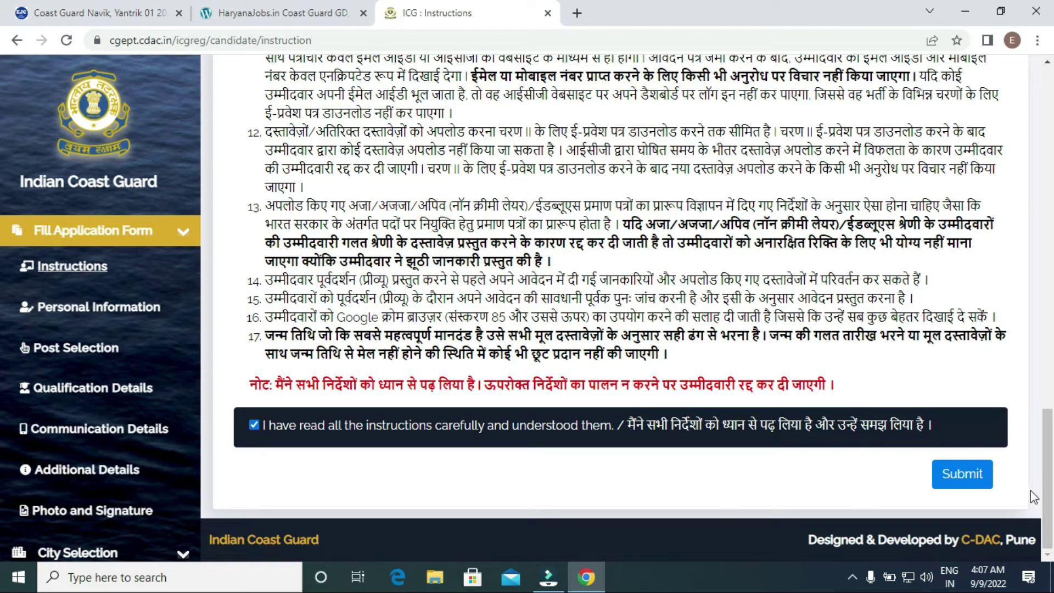
pyautogui.click(975, 485)
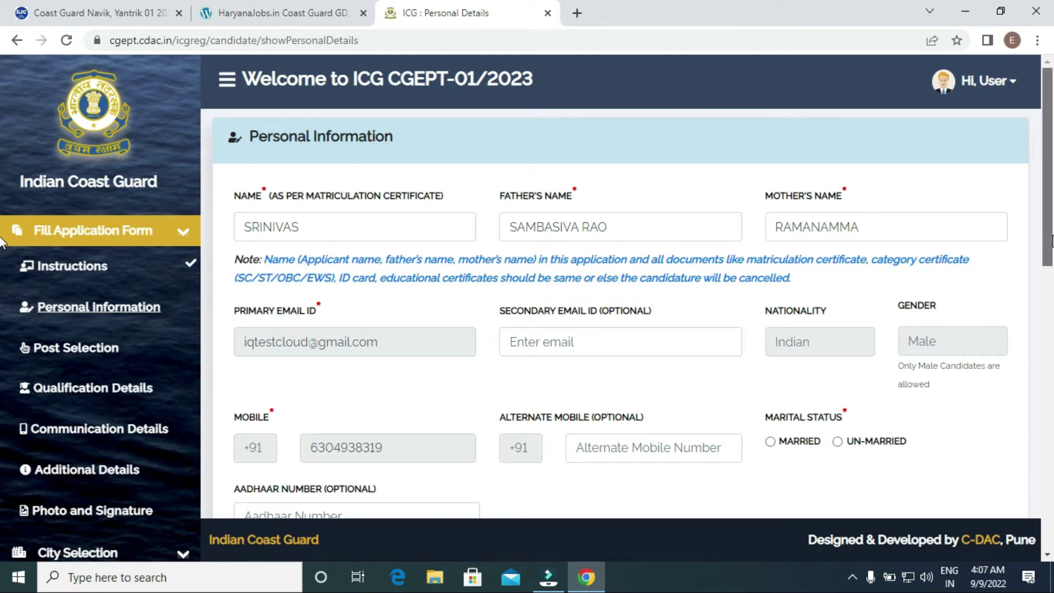
# - Set the candidate's marital status to Un-married in the personal information, leaving the optional secondary email blank
pyautogui.scroll(-3, 3, 304)
pyautogui.scroll(-1, 3, 303)
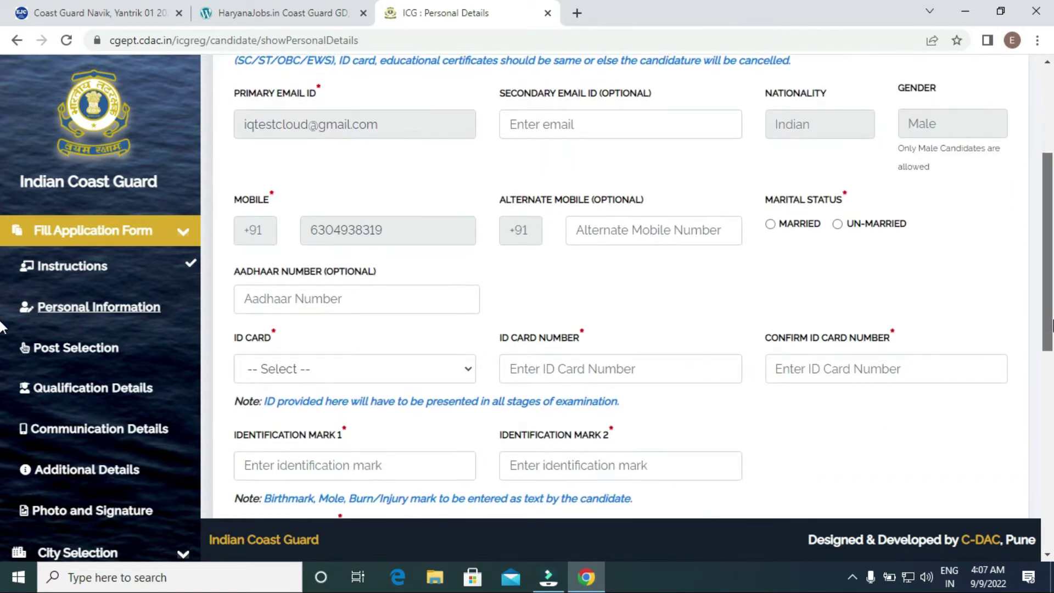
pyautogui.click(591, 130)
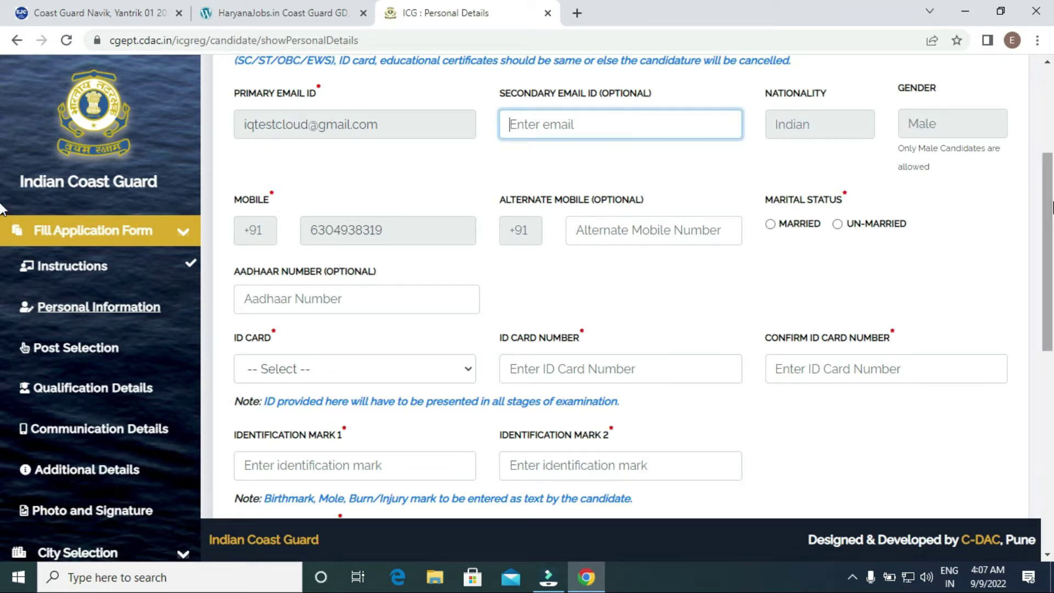
pyautogui.scroll(-1, 3, 220)
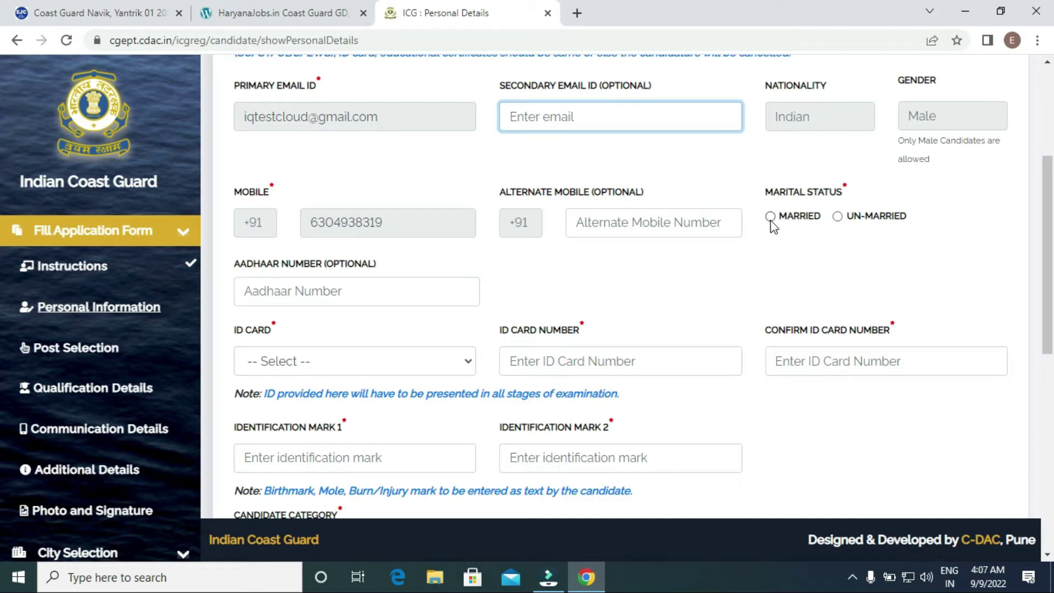
pyautogui.click(837, 216)
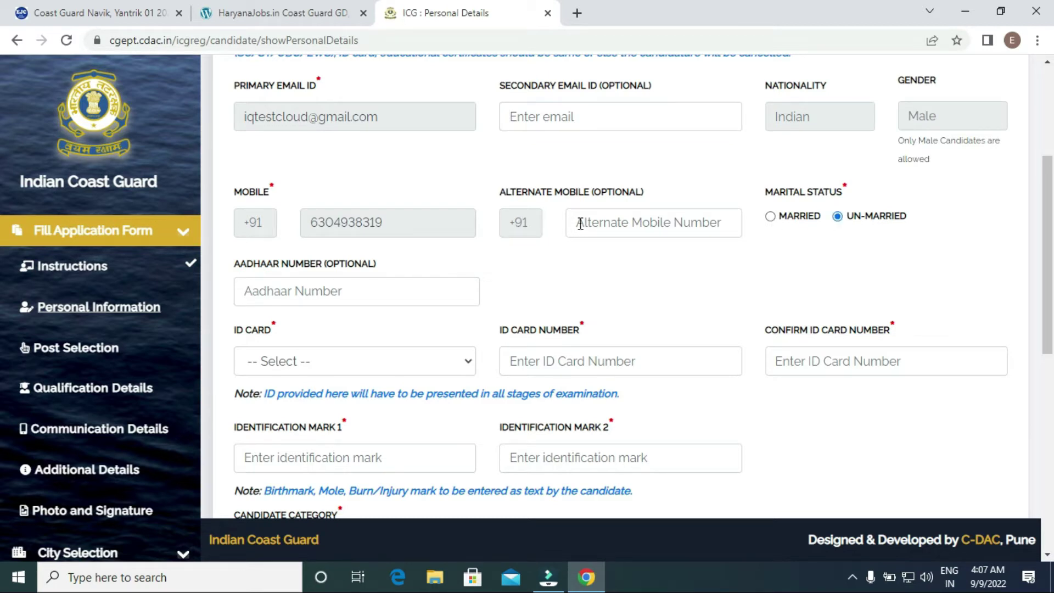
# - Look over the alternate mobile field, the ID card types and number fields, and the two identification mark fields
pyautogui.click(630, 230)
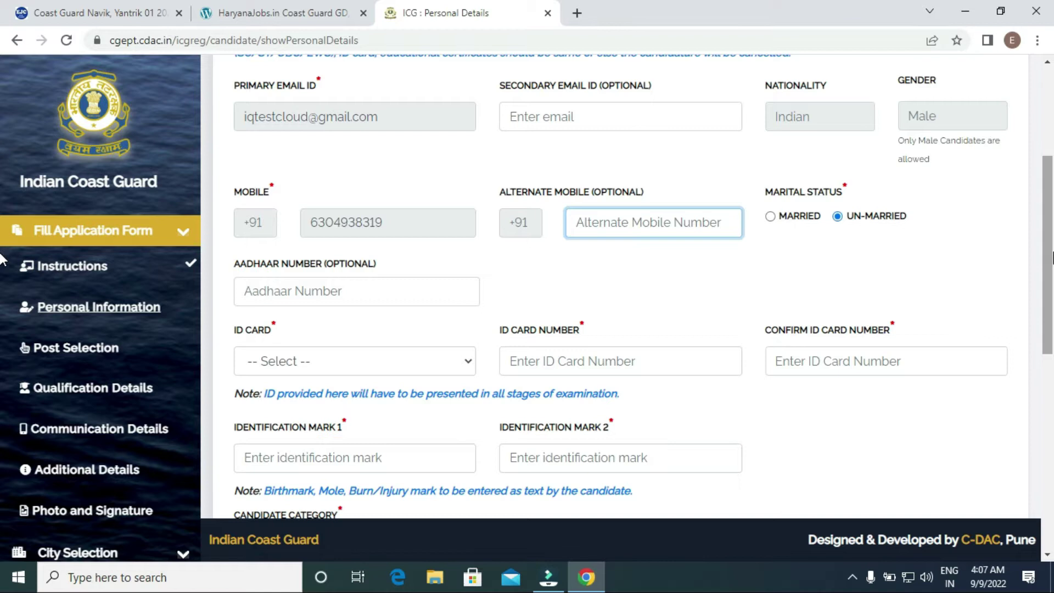
pyautogui.scroll(-2, 505, 280)
pyautogui.click(468, 241)
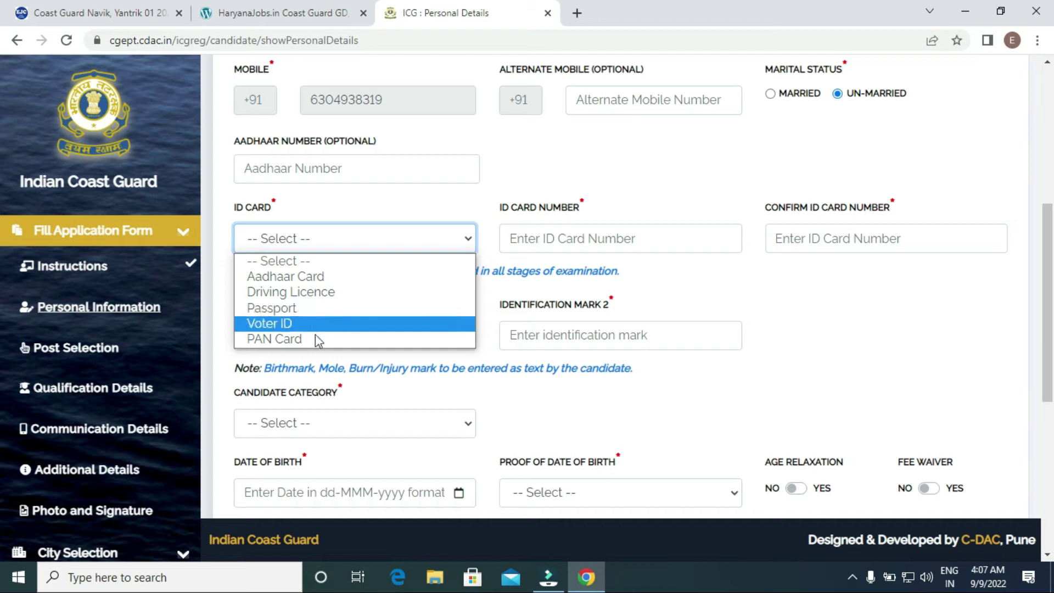
pyautogui.click(634, 238)
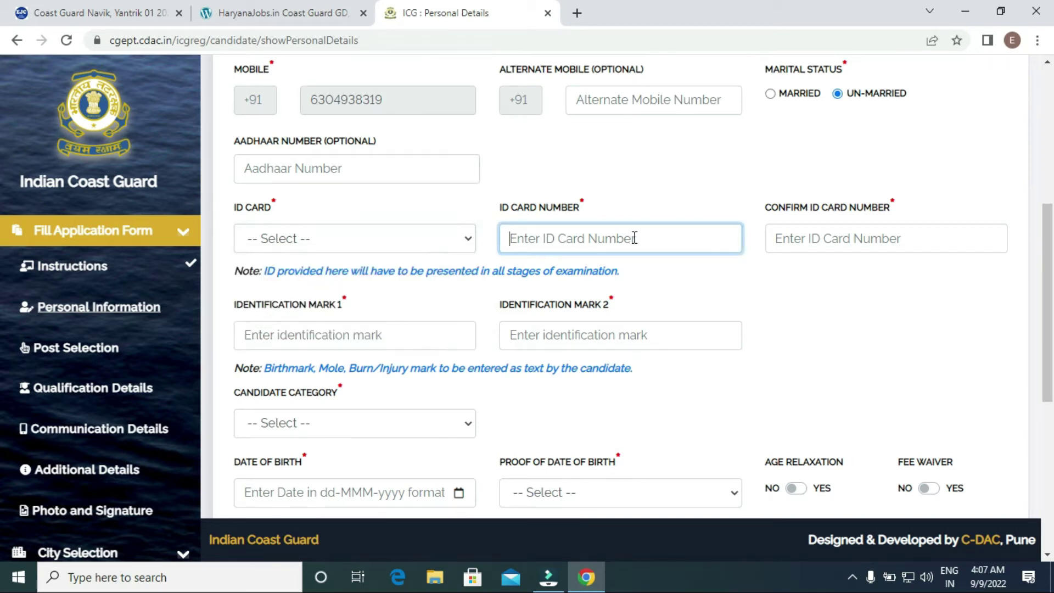
pyautogui.click(881, 241)
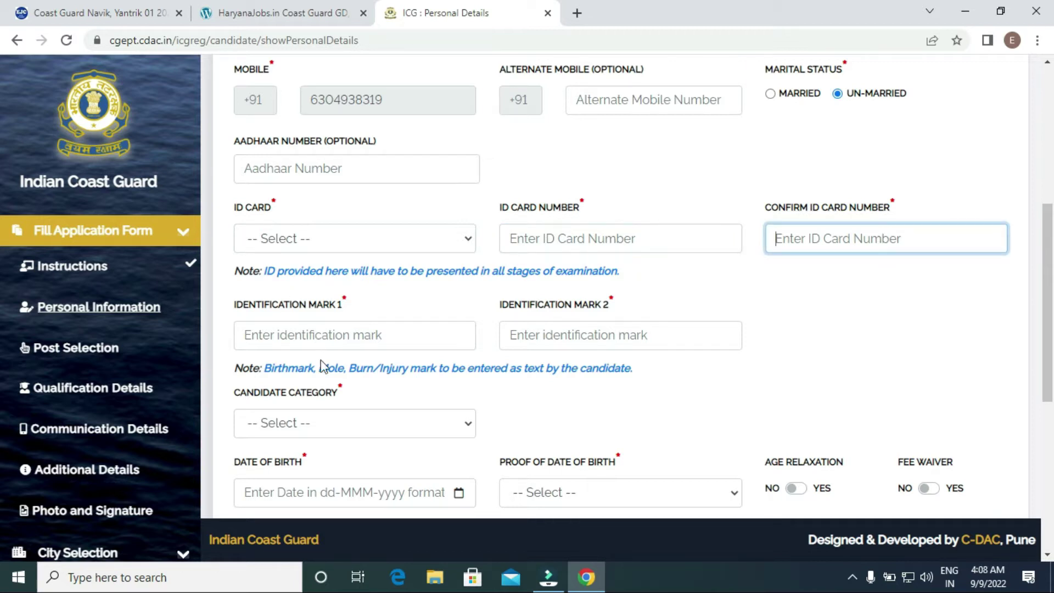
pyautogui.click(346, 340)
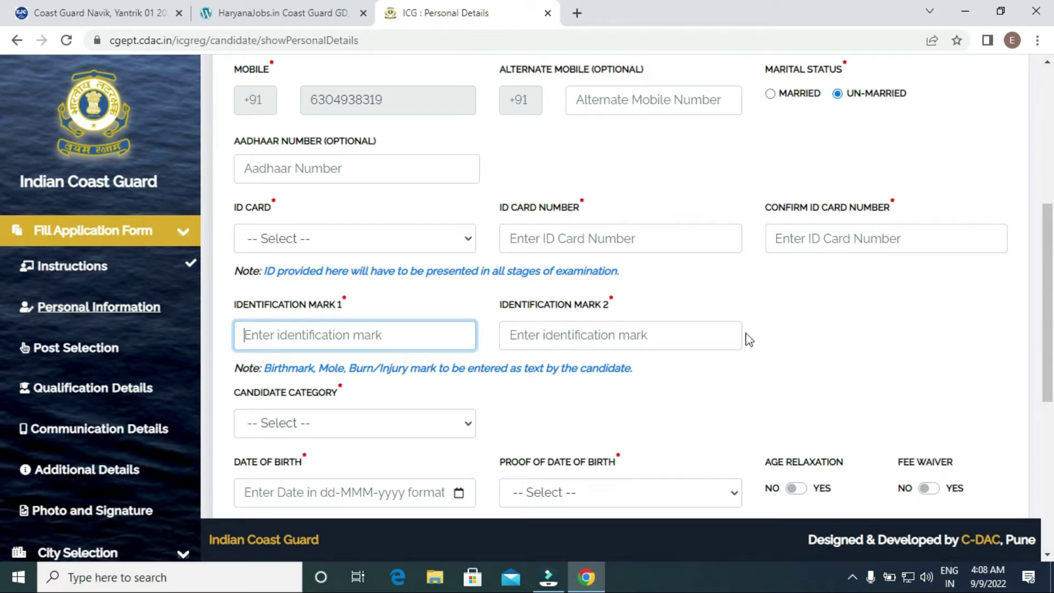
pyautogui.click(574, 338)
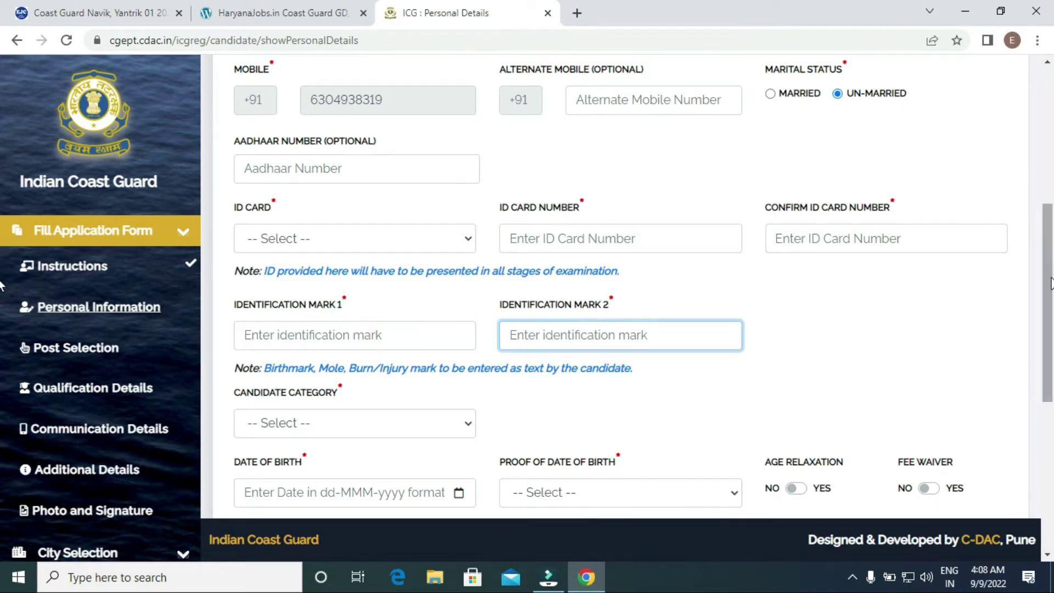
# - Set the candidate category to Unreserved (General)
pyautogui.scroll(-4, 958, 317)
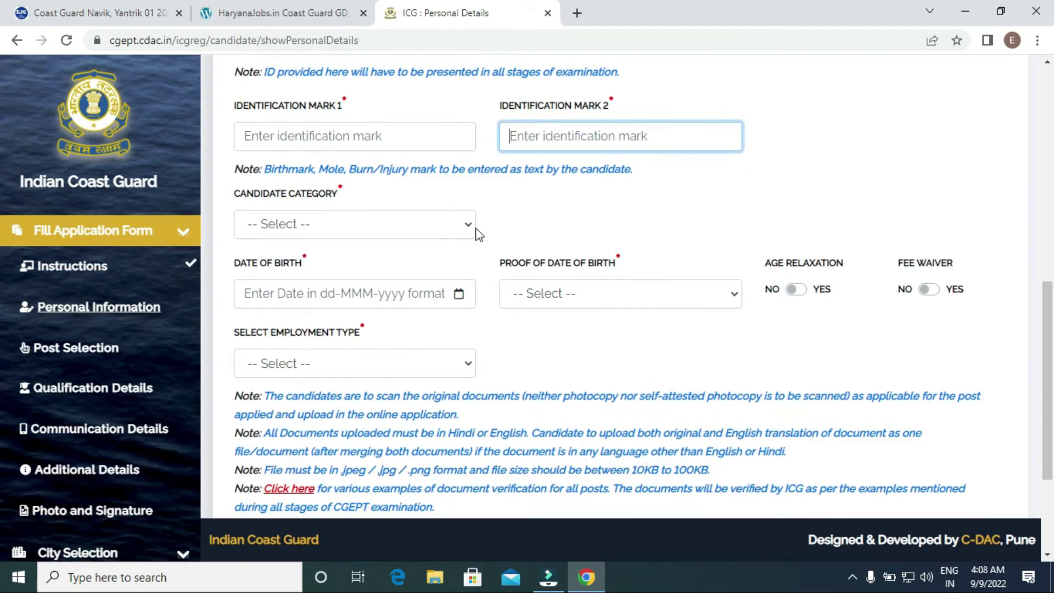
pyautogui.click(411, 235)
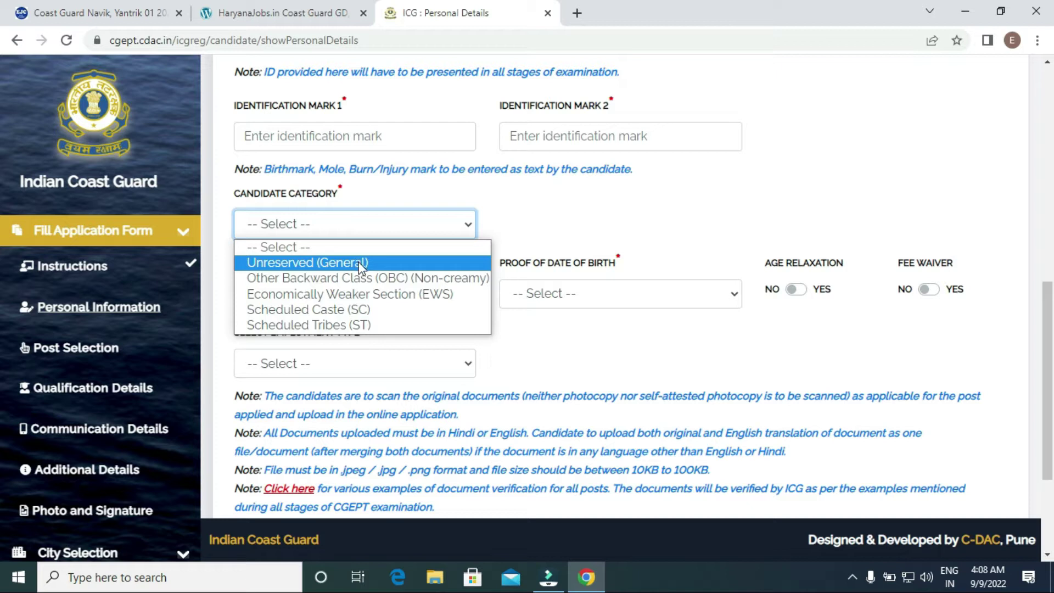
pyautogui.click(360, 266)
# - Check the date of birth calendar and choose 10th Class Marksheet/Certificate as the proof of date of birth
pyautogui.click(397, 296)
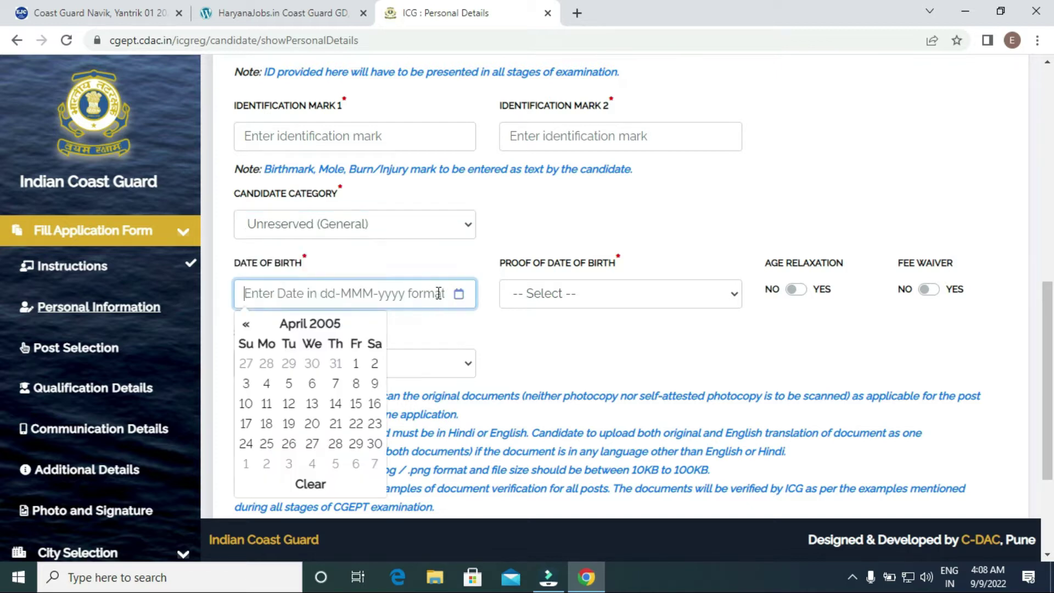
pyautogui.click(323, 327)
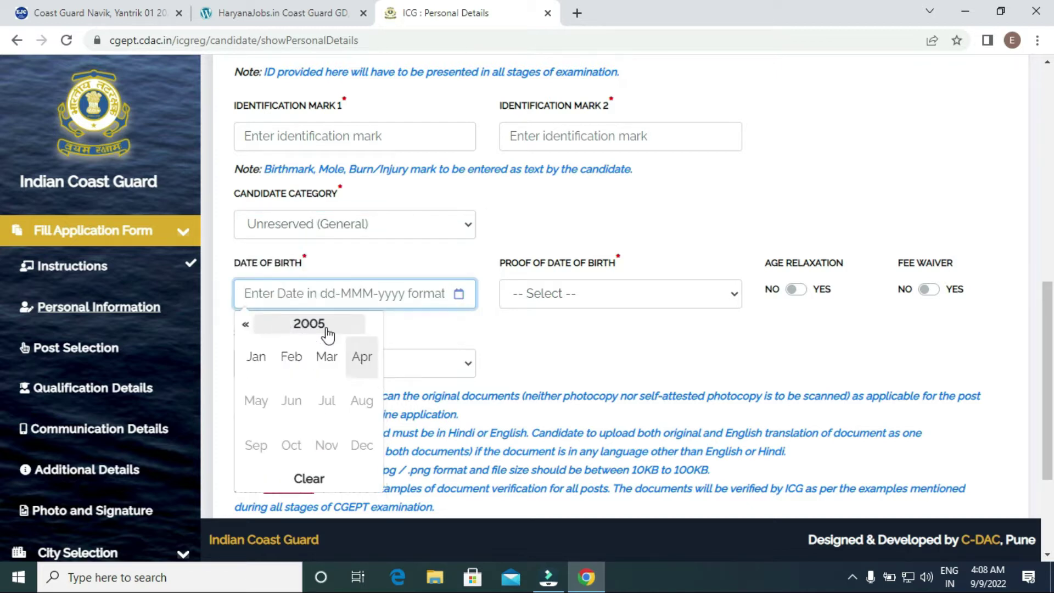
pyautogui.click(549, 347)
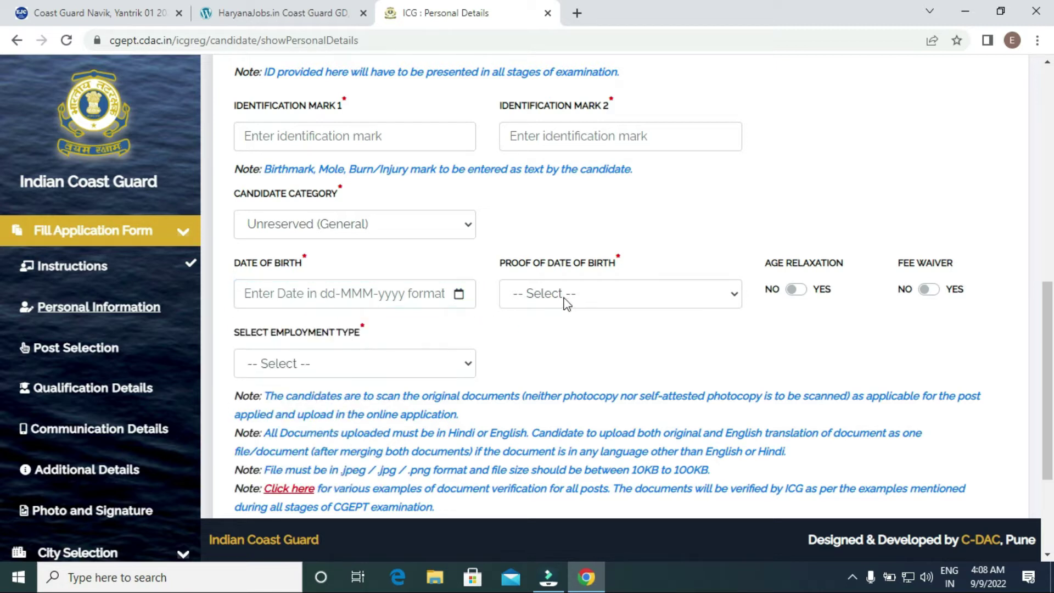
pyautogui.click(564, 299)
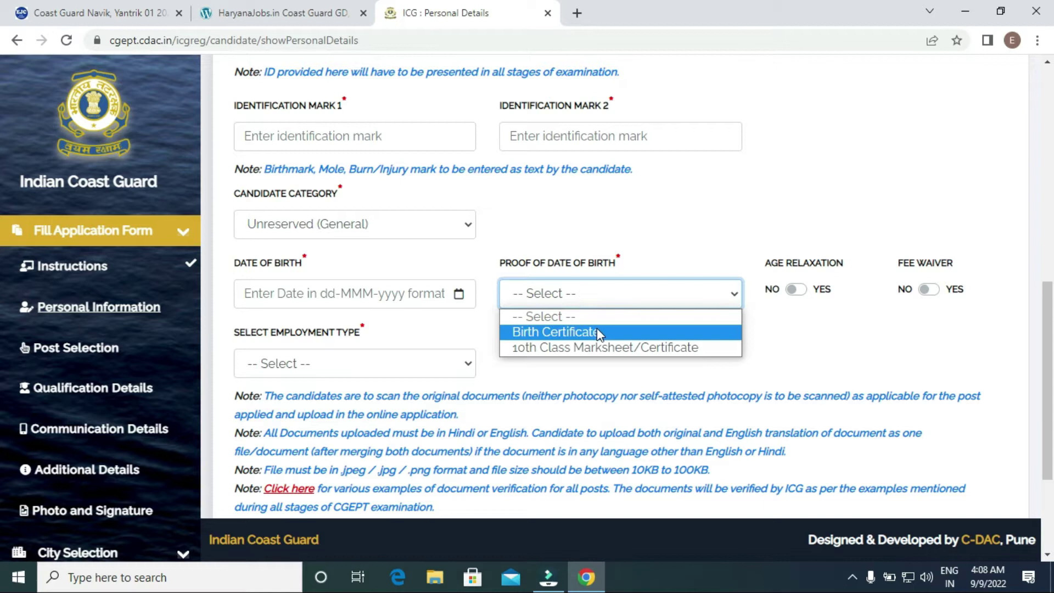
pyautogui.click(675, 348)
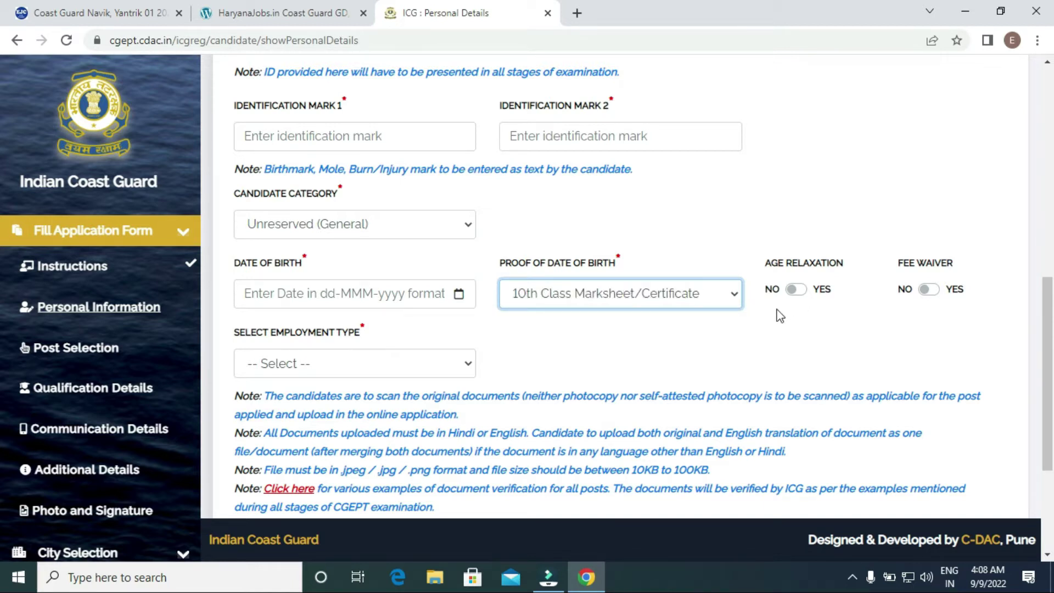
# - Review the age relaxation and employment options, and set the employment type to Unemployed
pyautogui.click(803, 292)
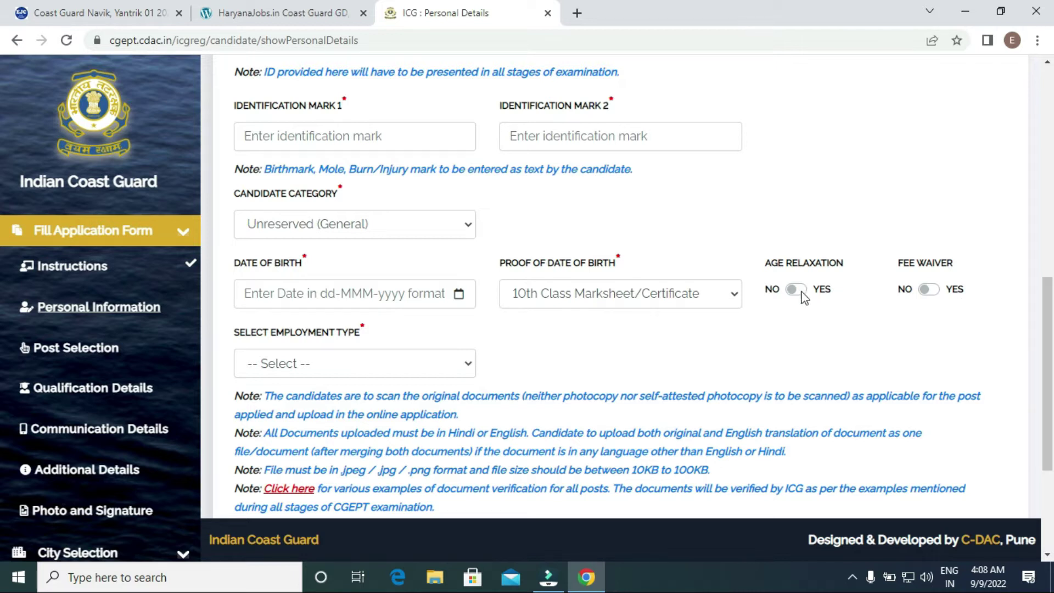
pyautogui.click(382, 373)
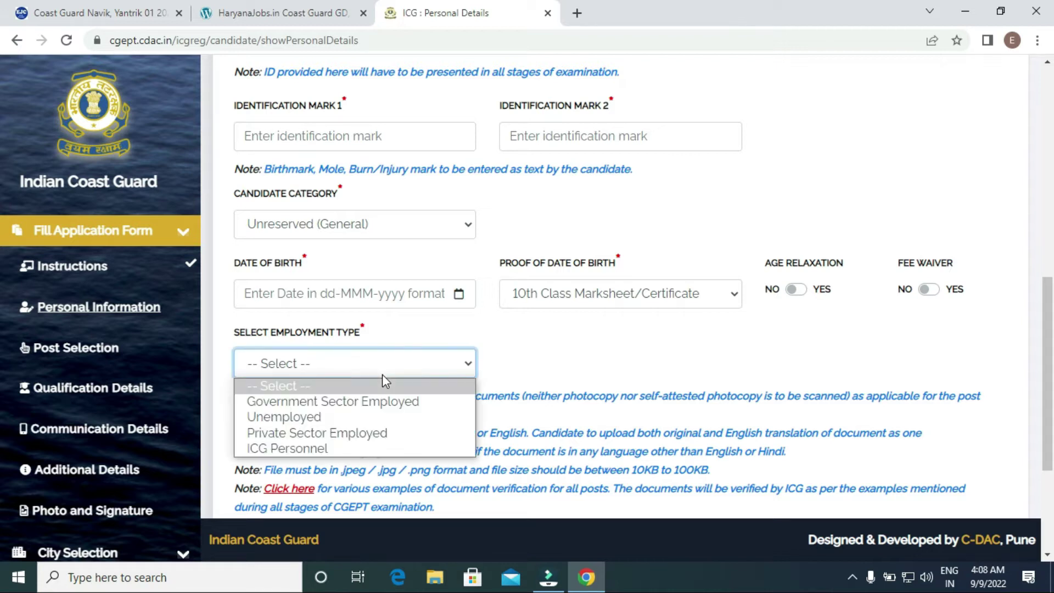
pyautogui.click(3, 283)
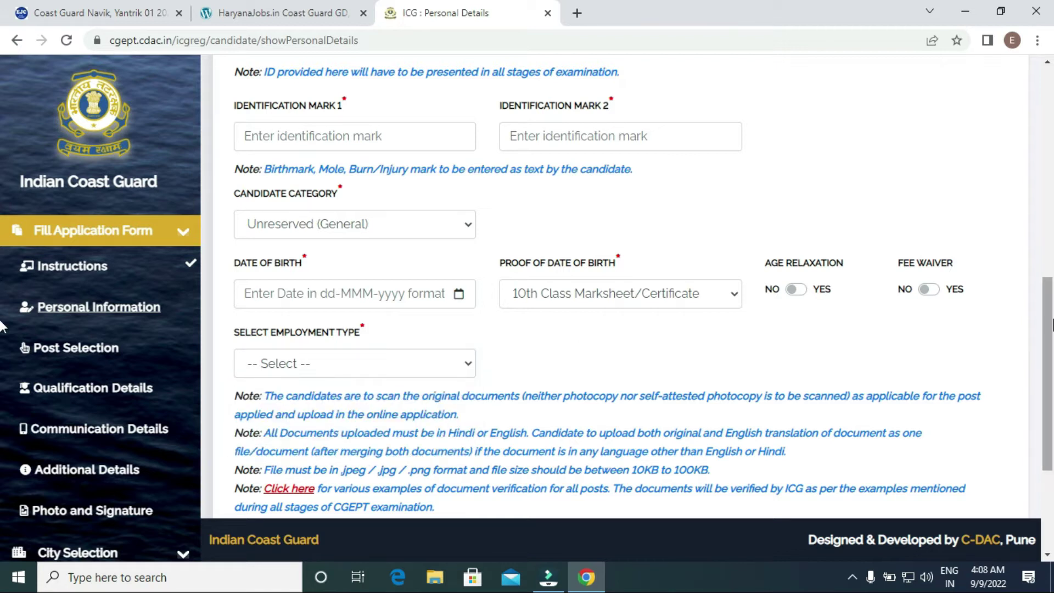
pyautogui.scroll(-2, 3, 329)
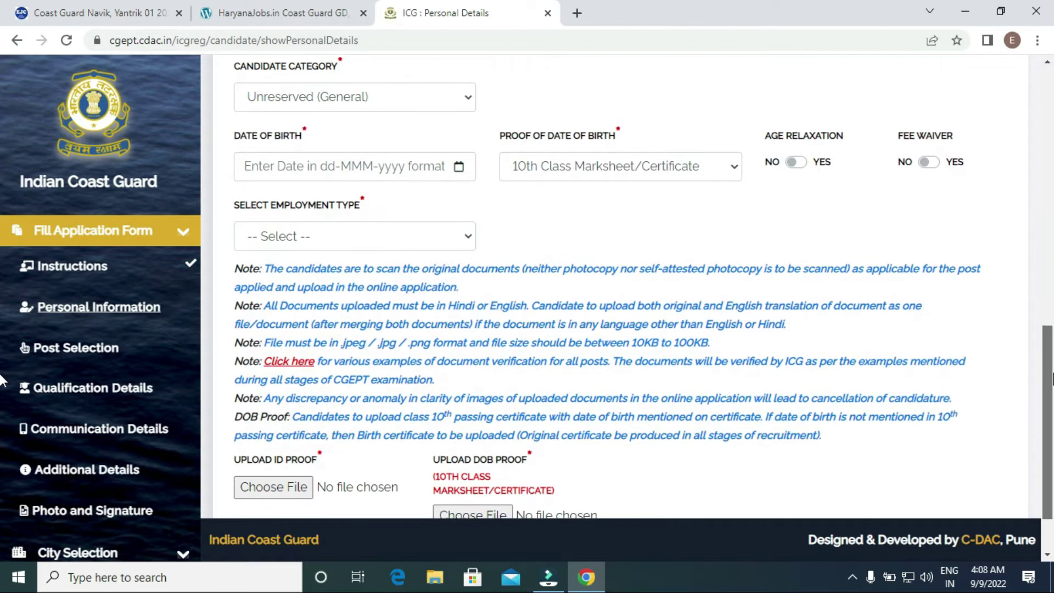
pyautogui.click(380, 239)
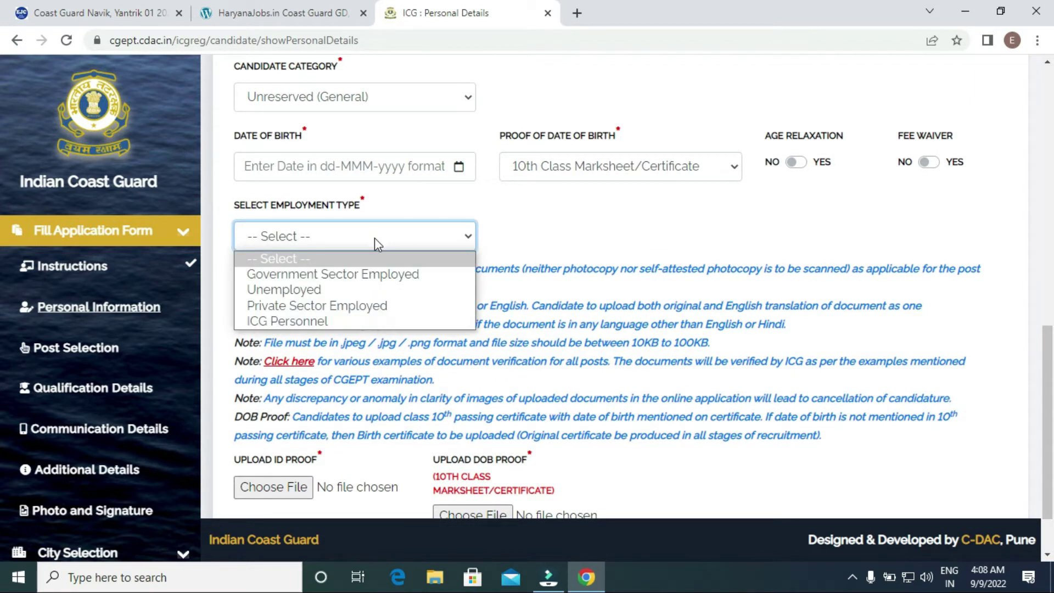
pyautogui.click(363, 290)
# - Check the document upload section, save the personal details with the ID and date of birth proofs, and continue to post selection
pyautogui.scroll(-1, 1, 395)
pyautogui.scroll(-1, 2, 395)
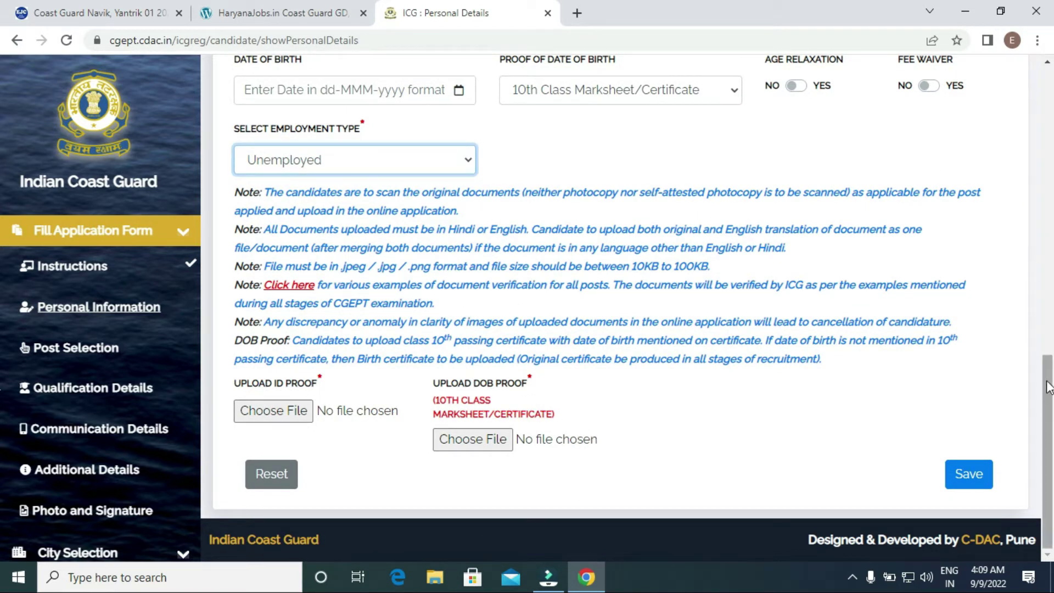
pyautogui.scroll(1, 1048, 389)
pyautogui.scroll(-1, 1049, 388)
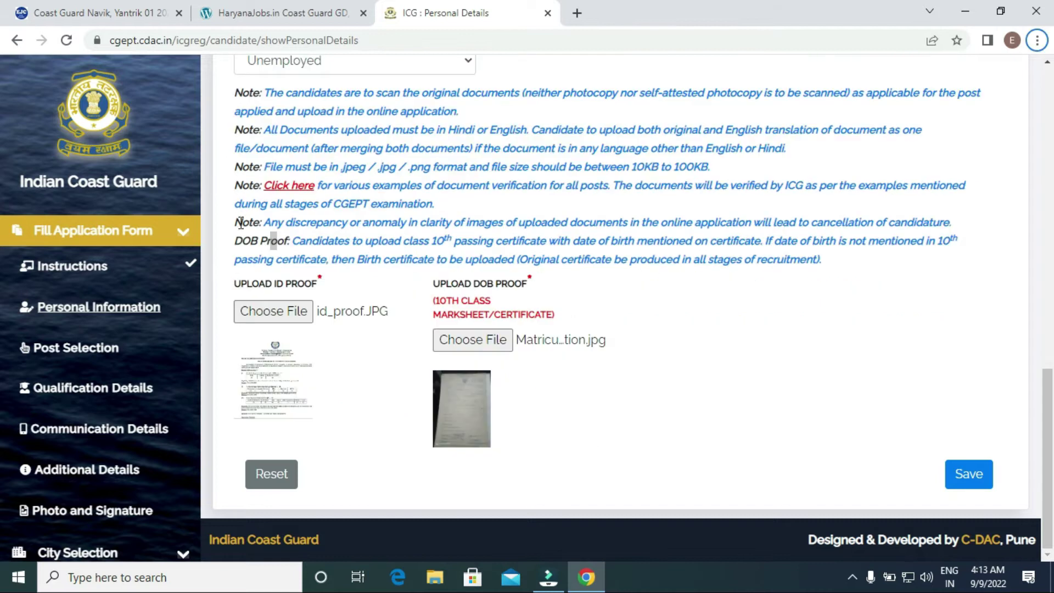
pyautogui.click(968, 475)
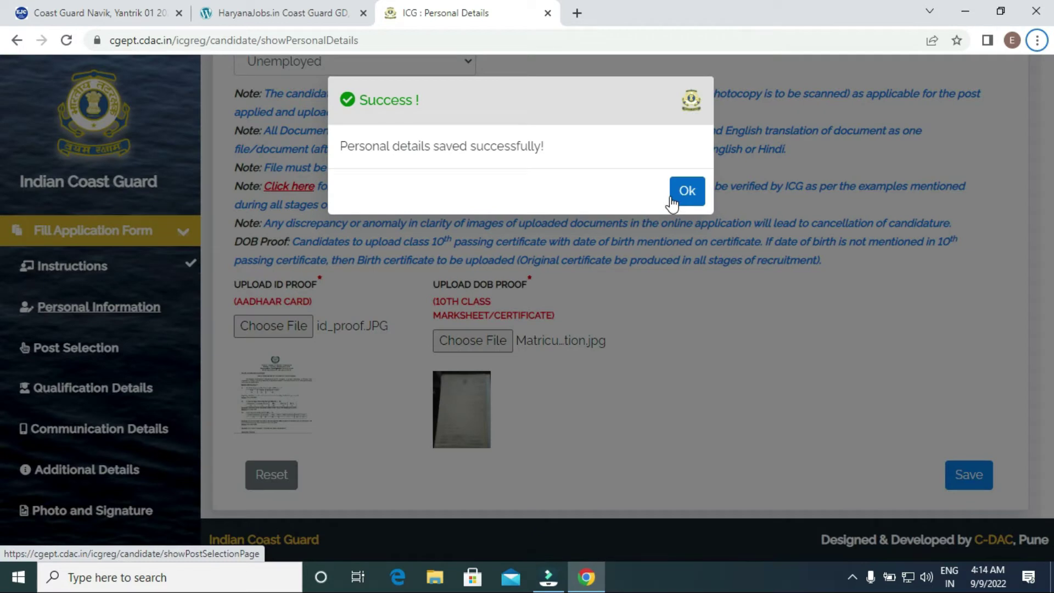
pyautogui.click(684, 197)
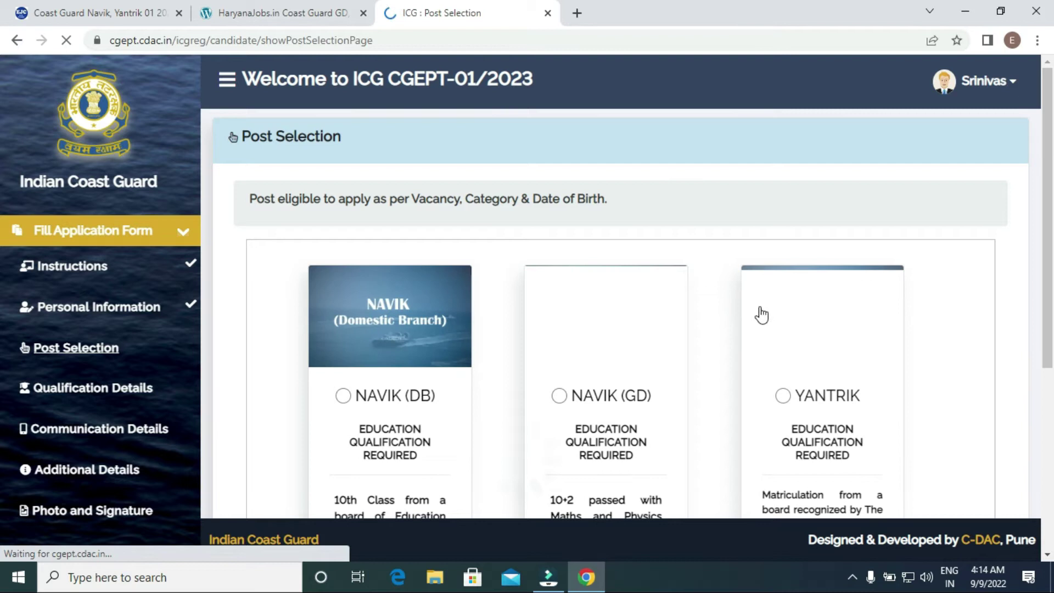
# - Compare the eligible posts, select NAVIK (DB), save the choice and continue to the qualification details
pyautogui.moveTo(1048, 208); pyautogui.dragTo(1052, 295)
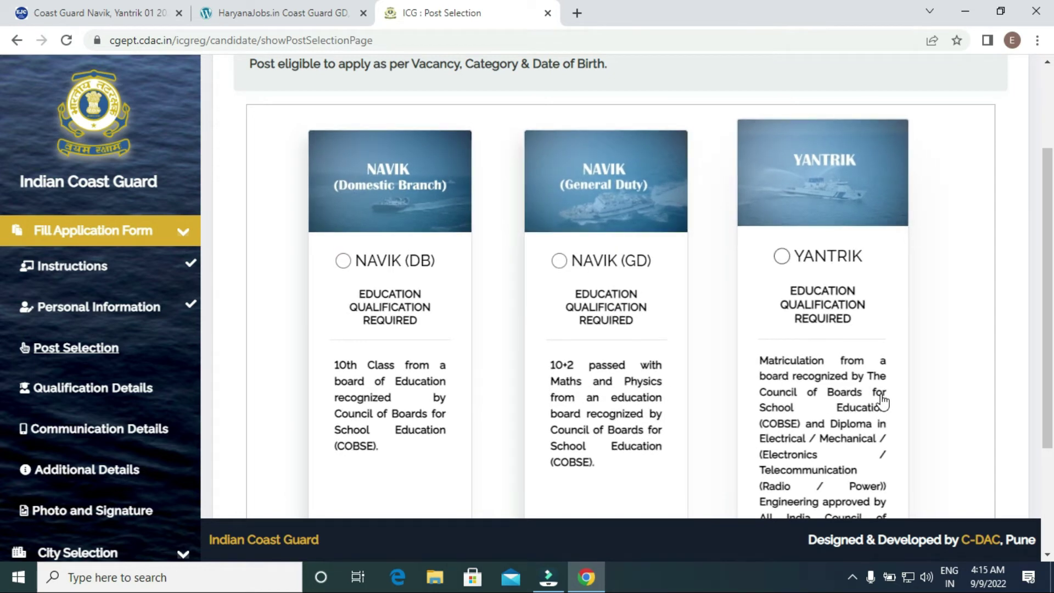
pyautogui.scroll(-2, 2, 317)
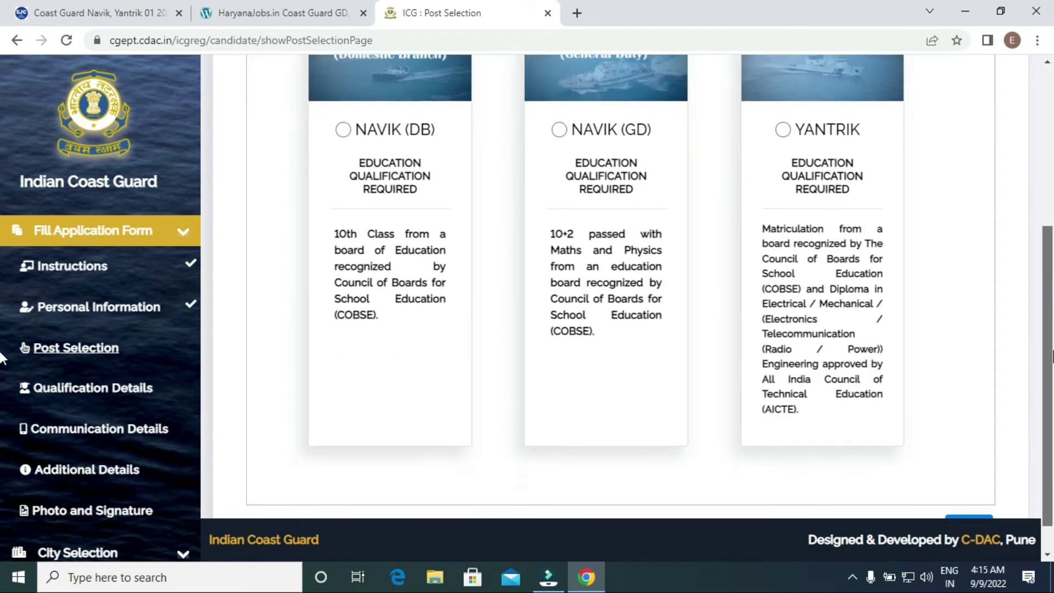
pyautogui.scroll(1, 2, 317)
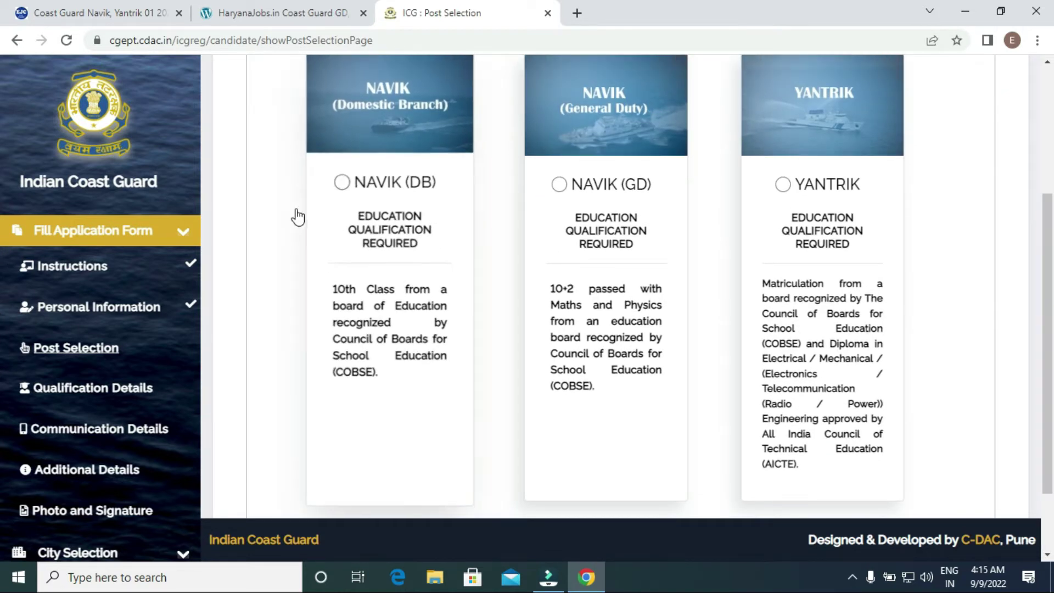
pyautogui.click(342, 183)
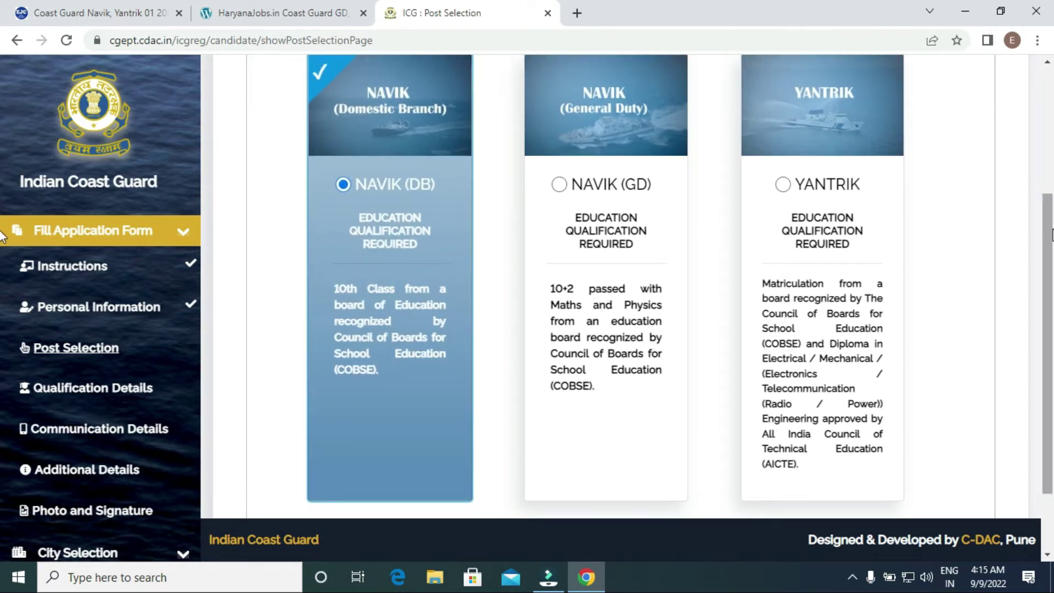
pyautogui.scroll(-2, 2, 356)
pyautogui.click(978, 503)
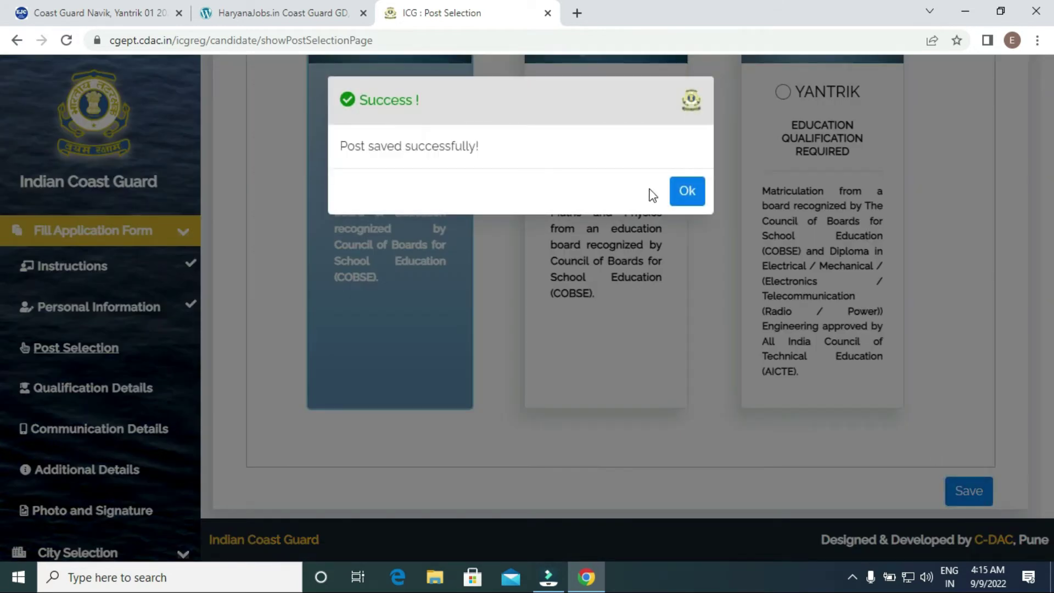
pyautogui.click(688, 192)
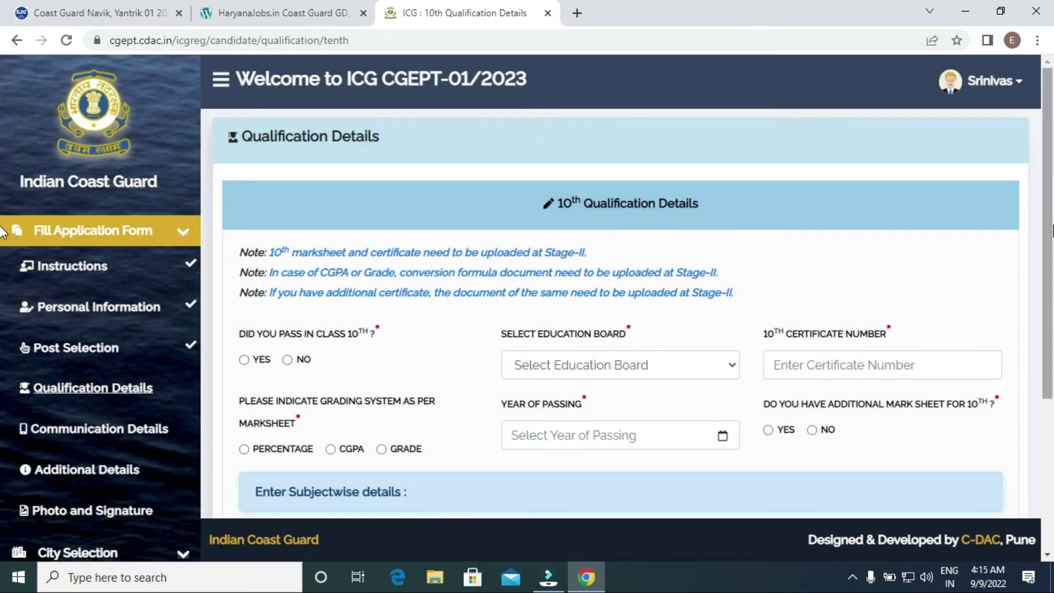
# - Mark class 10th as passed and choose A.P. Open School Society Govt. of Andhra Pradesh as the education board
pyautogui.scroll(-1, 2, 265)
pyautogui.scroll(-2, 3, 266)
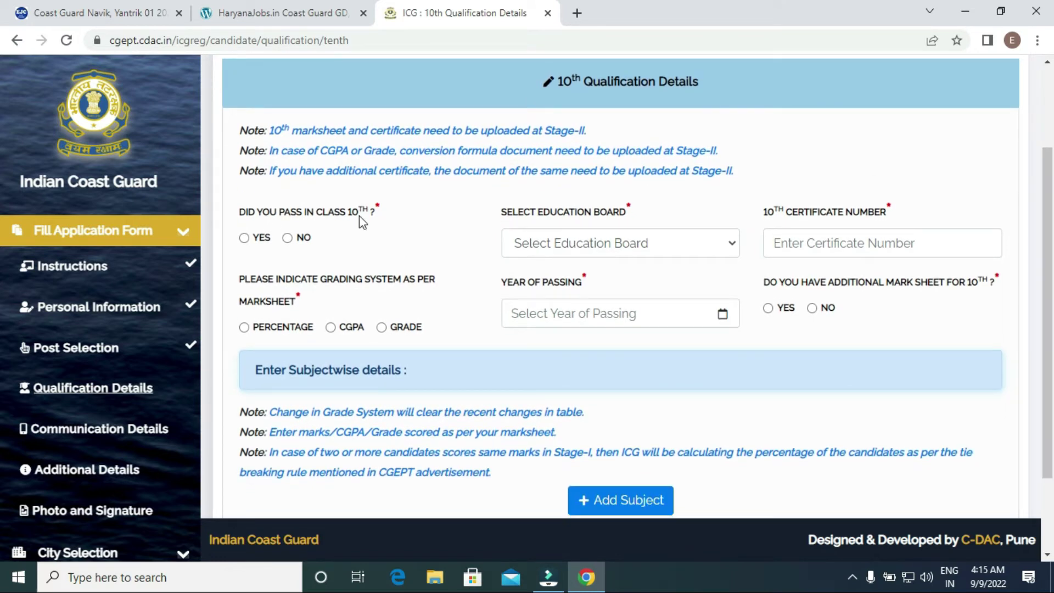
pyautogui.click(244, 237)
pyautogui.click(577, 247)
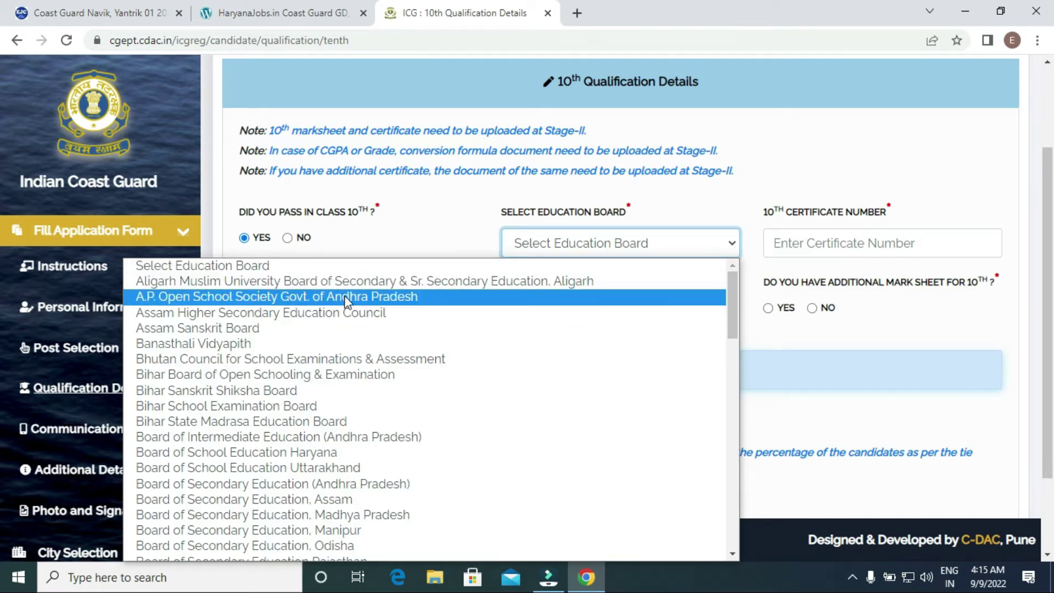
pyautogui.click(427, 299)
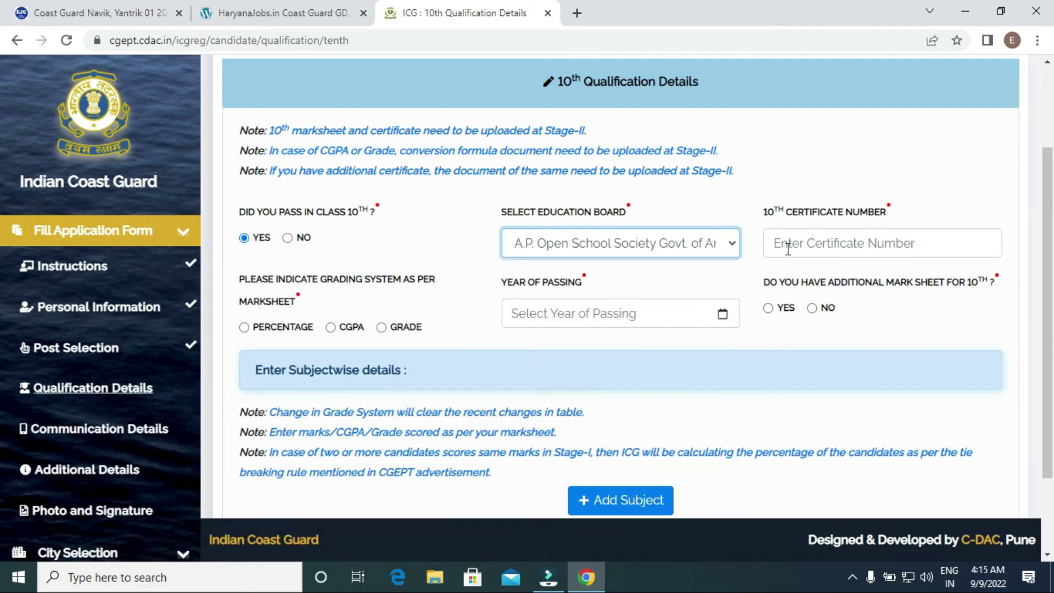
# - Set the 10th marksheet grading system to Percentage and check the certificate number and year of passing fields
pyautogui.click(836, 247)
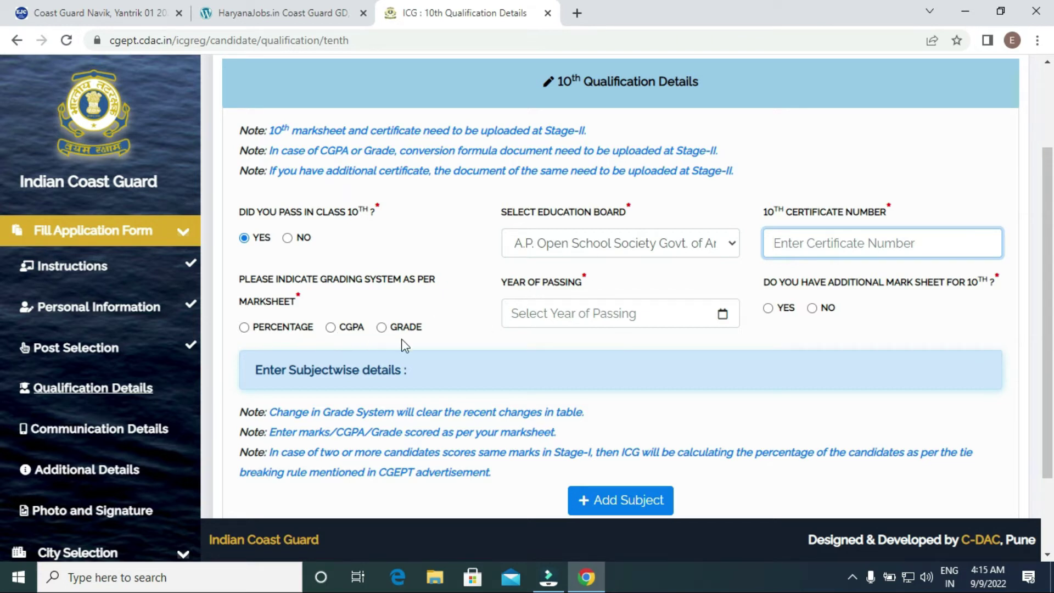
pyautogui.click(258, 330)
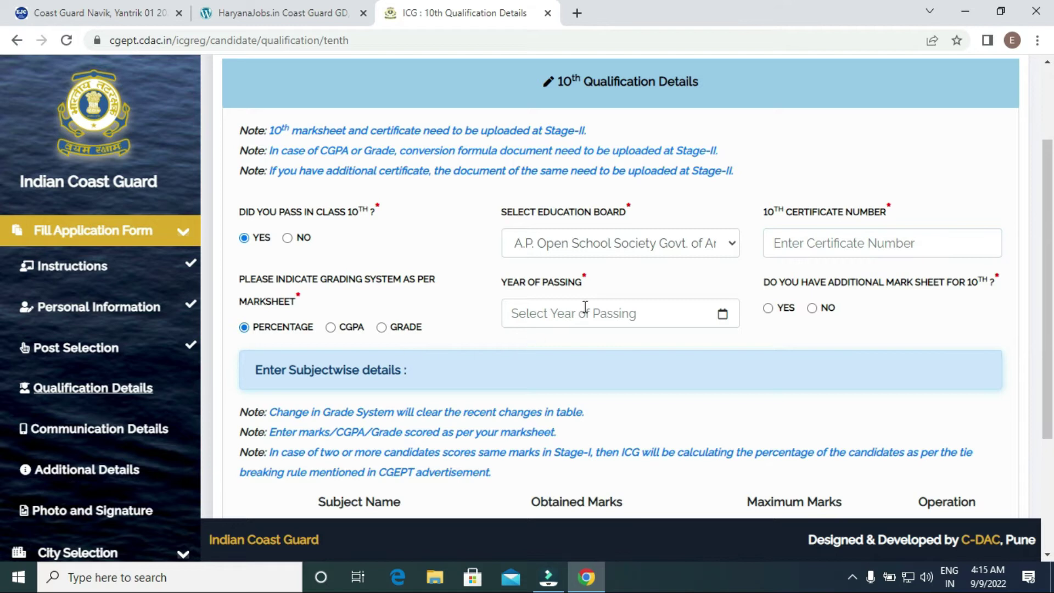
pyautogui.click(661, 321)
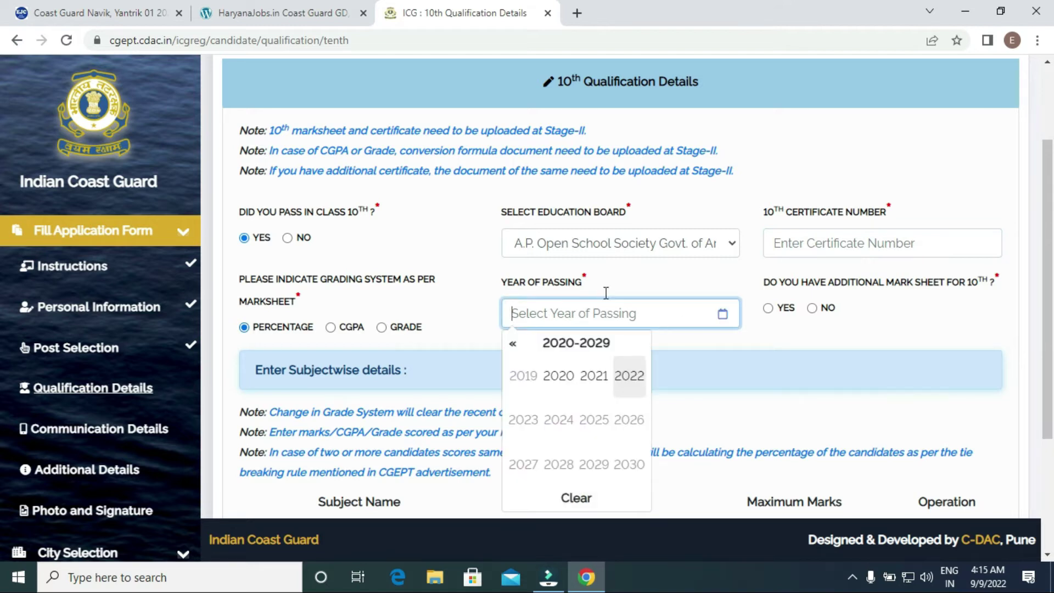
pyautogui.click(872, 322)
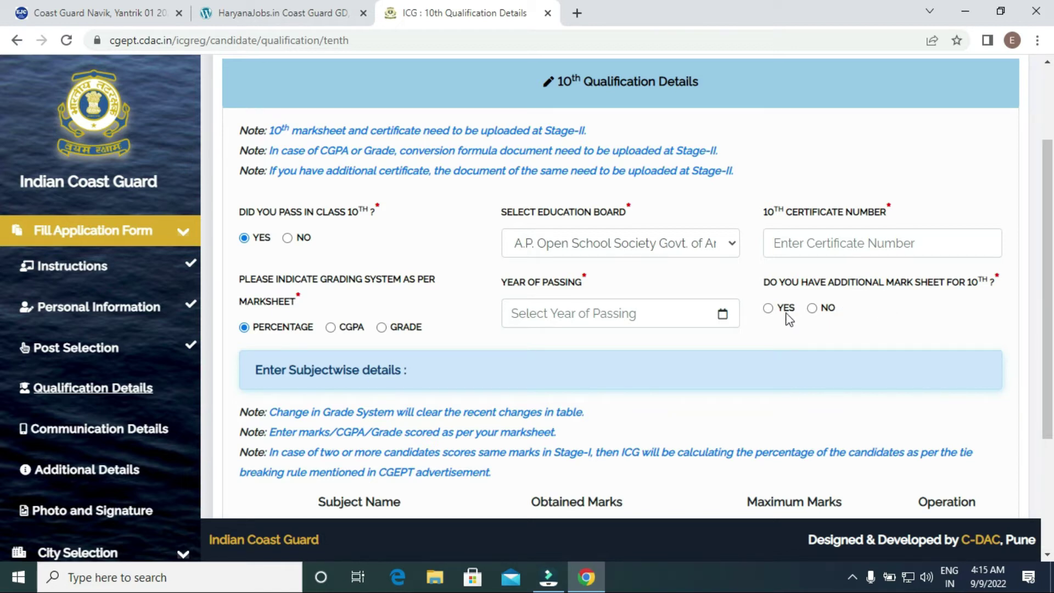
# - Add a second subject row to the subject-wise marks table in the 10th qualification details
pyautogui.scroll(-1, 1049, 291)
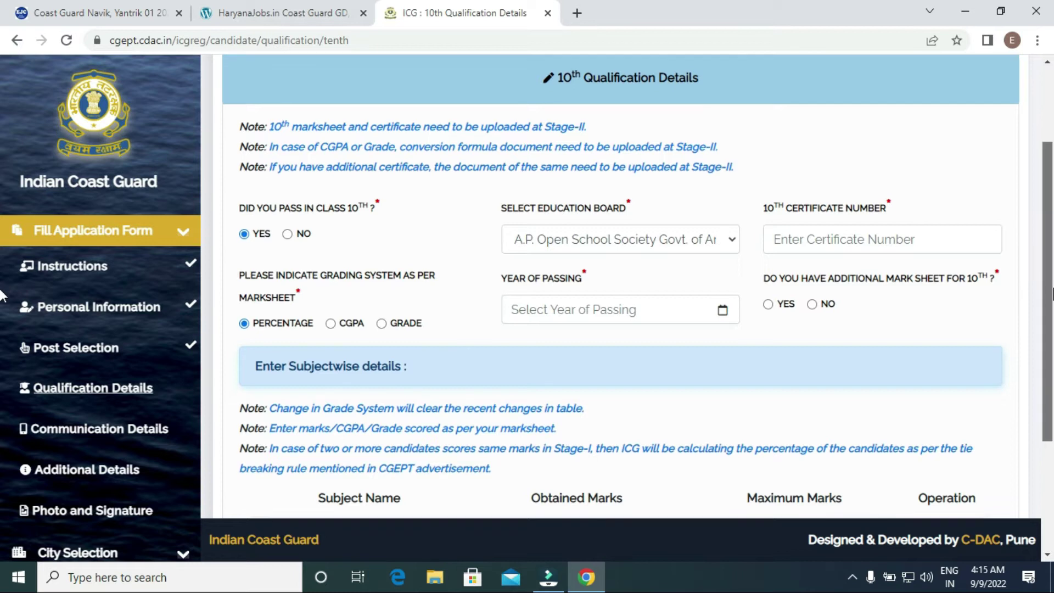
pyautogui.scroll(-2, 1, 329)
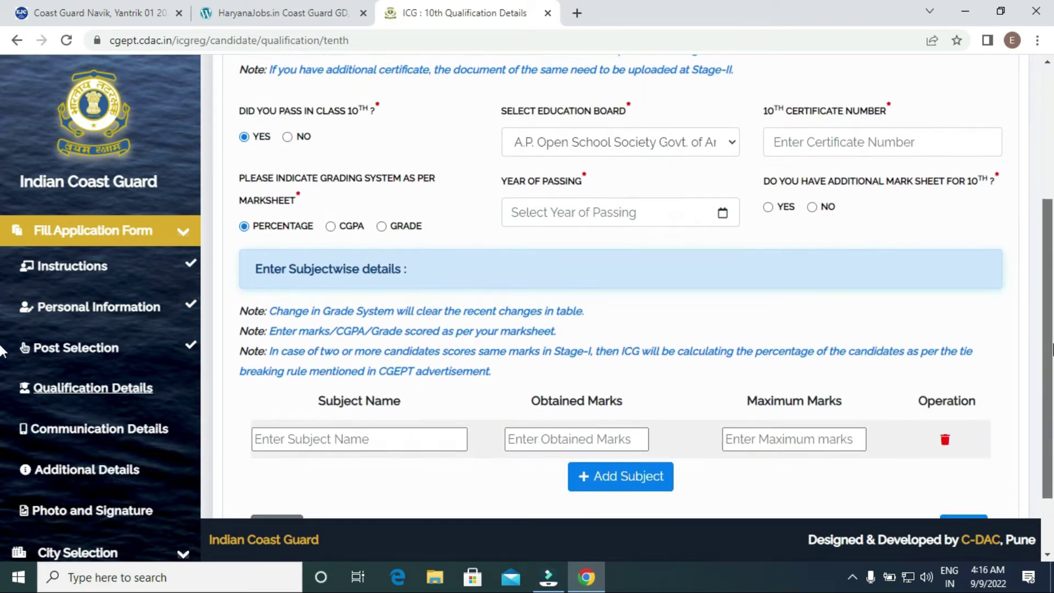
pyautogui.scroll(-2, 1, 352)
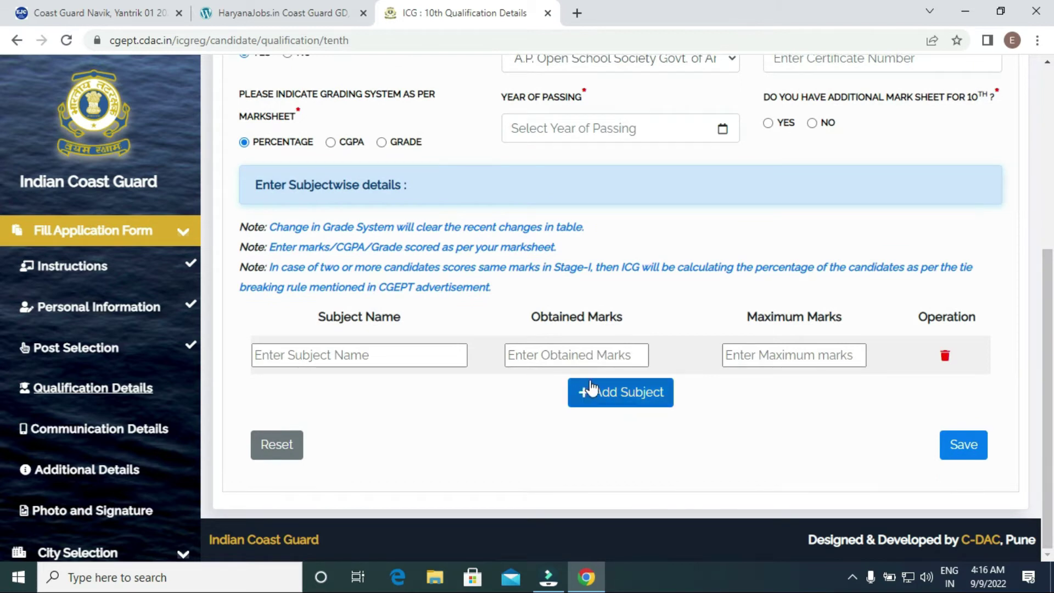
pyautogui.click(627, 396)
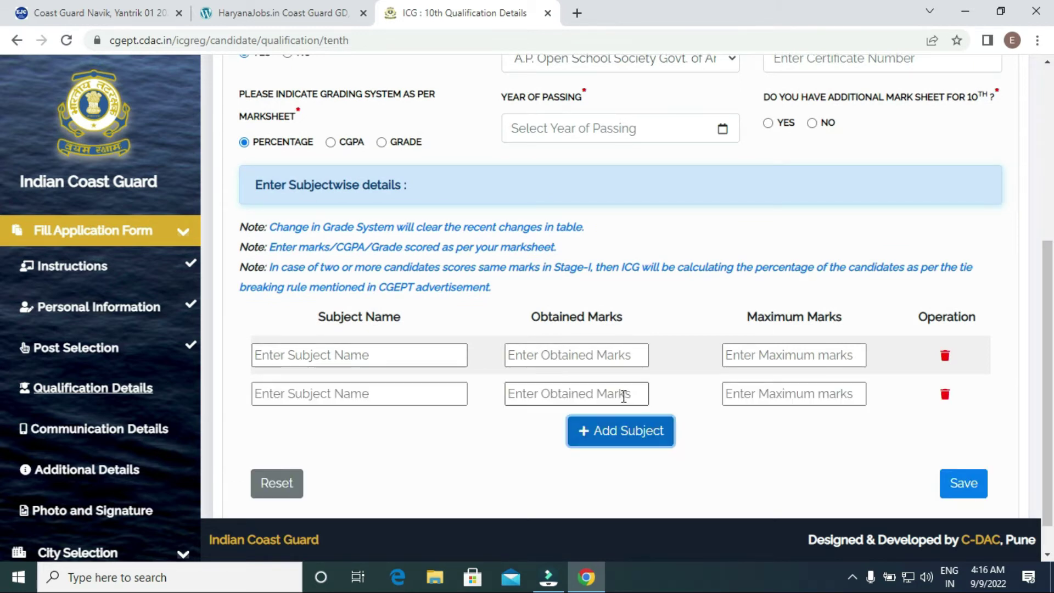
# - Enter English as the first subject with 95 obtained marks out of a maximum of 100
pyautogui.click(375, 357)
pyautogui.write('enli')
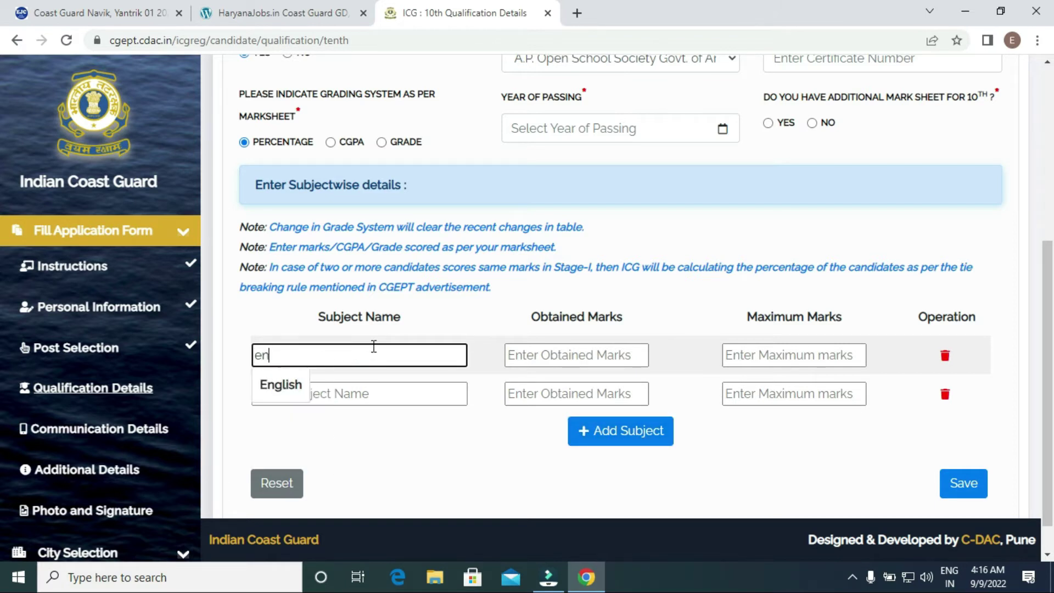
pyautogui.press('BackSpace')
pyautogui.write('glih')
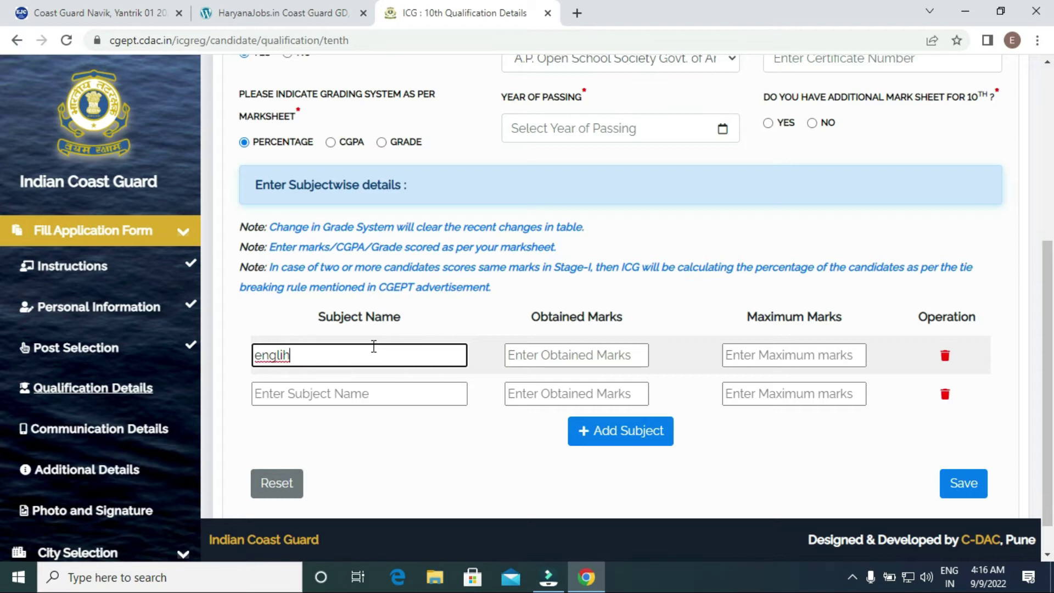
pyautogui.press('BackSpace')
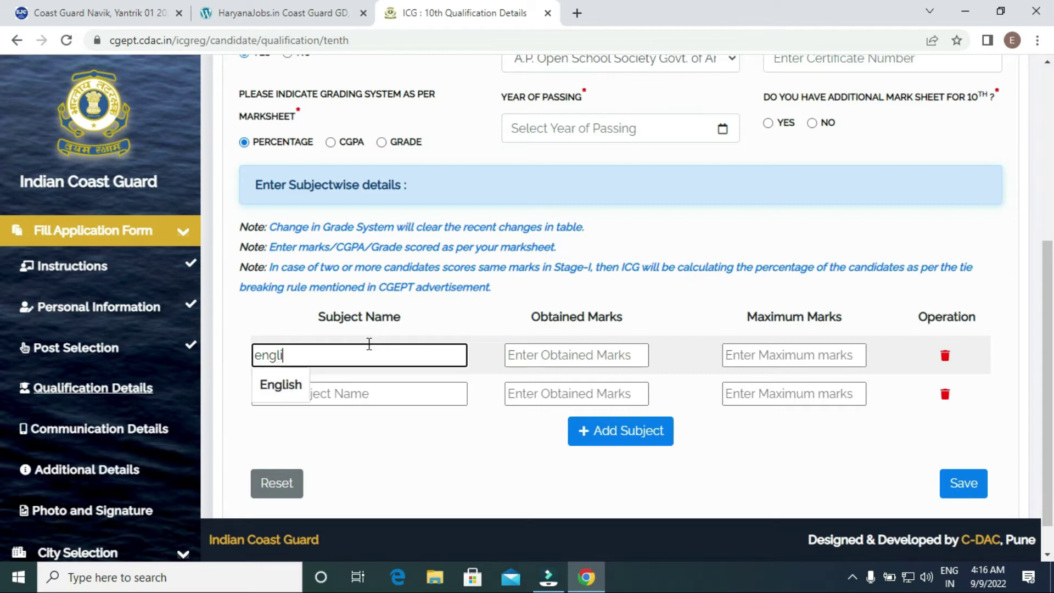
pyautogui.click(267, 393)
pyautogui.click(586, 354)
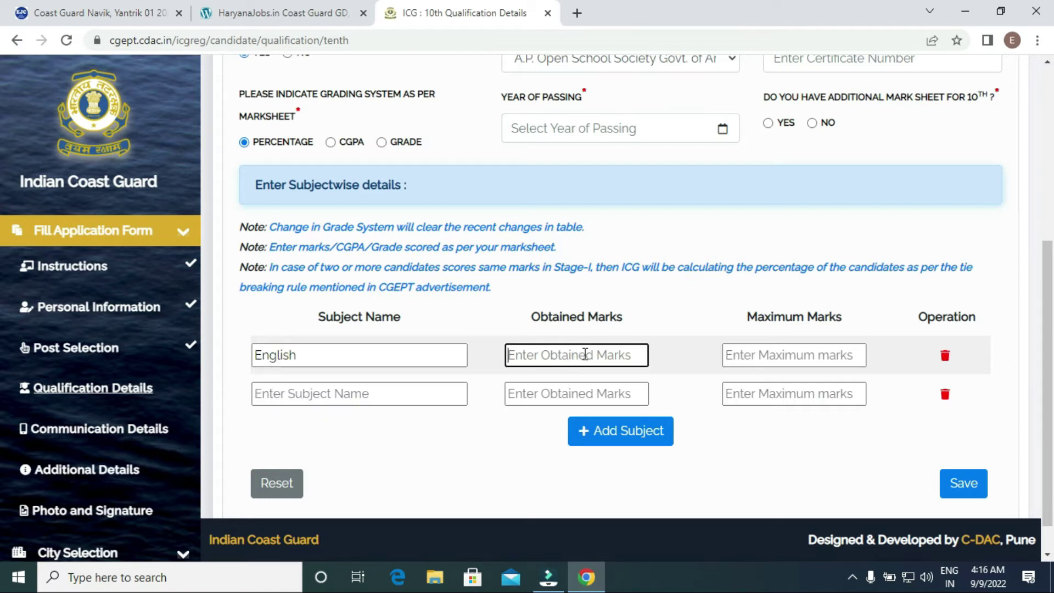
pyautogui.write('95')
pyautogui.click(741, 360)
pyautogui.write('100')
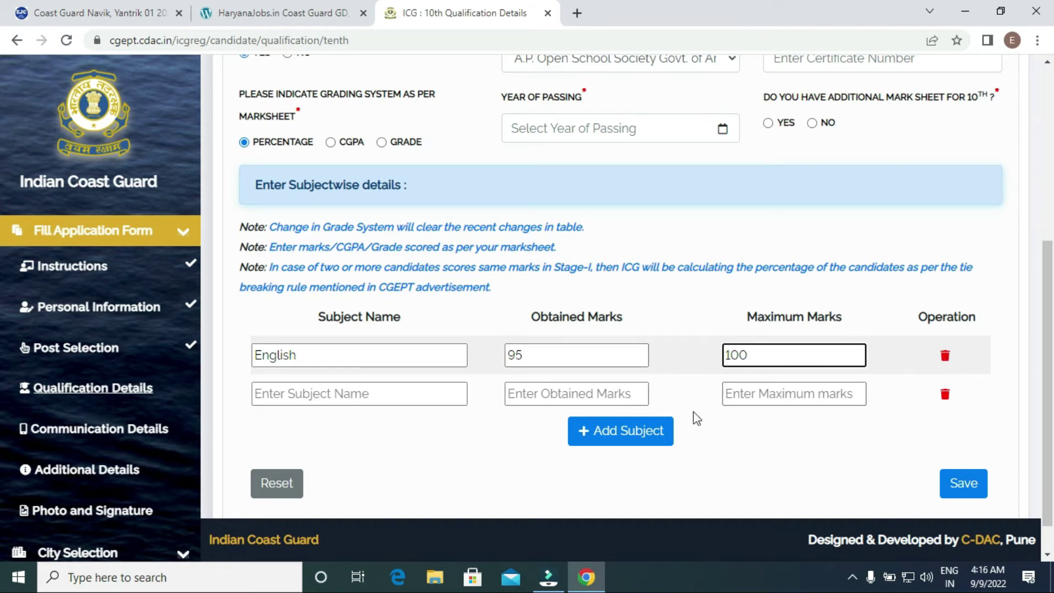
# - Complete the marks table with Hindi 95, Social Sciences 80, Mathematics 75 and Science 70, each out of 100, and continue to the communication details
pyautogui.click(647, 434)
pyautogui.scroll(-1, 1048, 395)
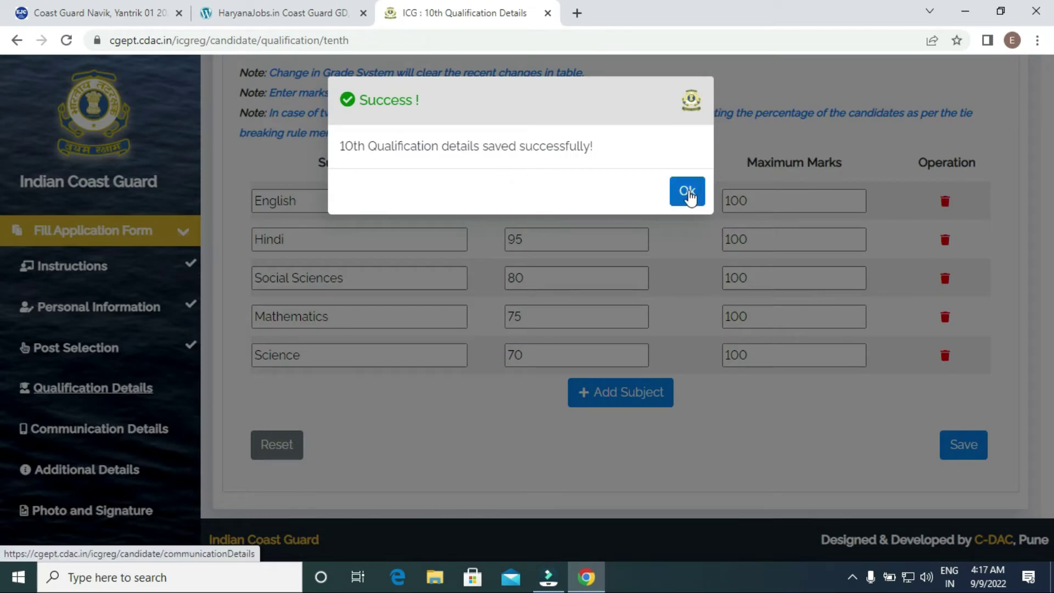
pyautogui.click(688, 194)
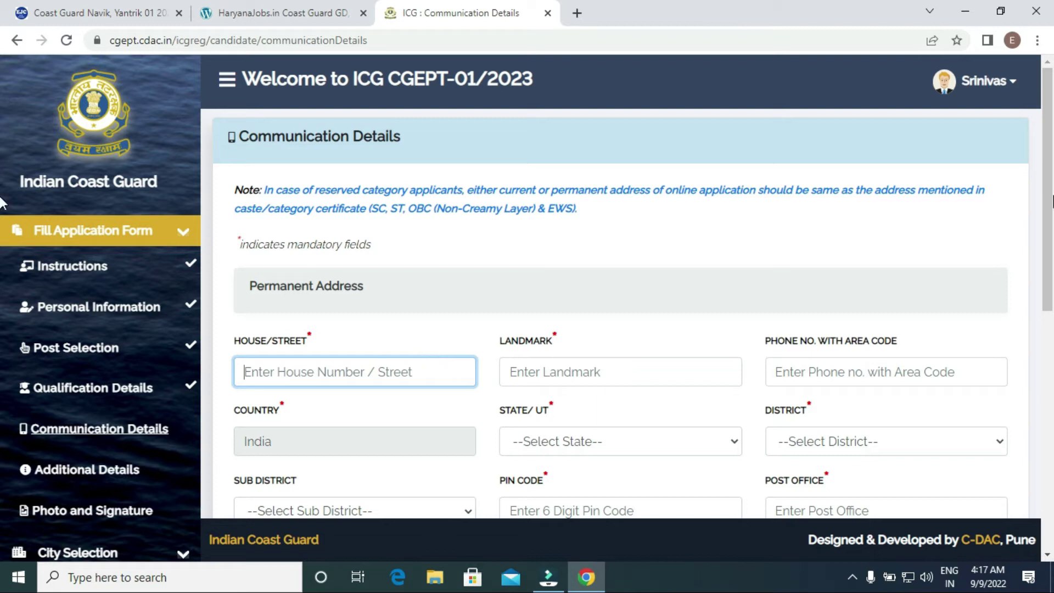
# - Set the permanent address state to Andhra Pradesh and the district to Chittoor
pyautogui.scroll(-1, 434, 345)
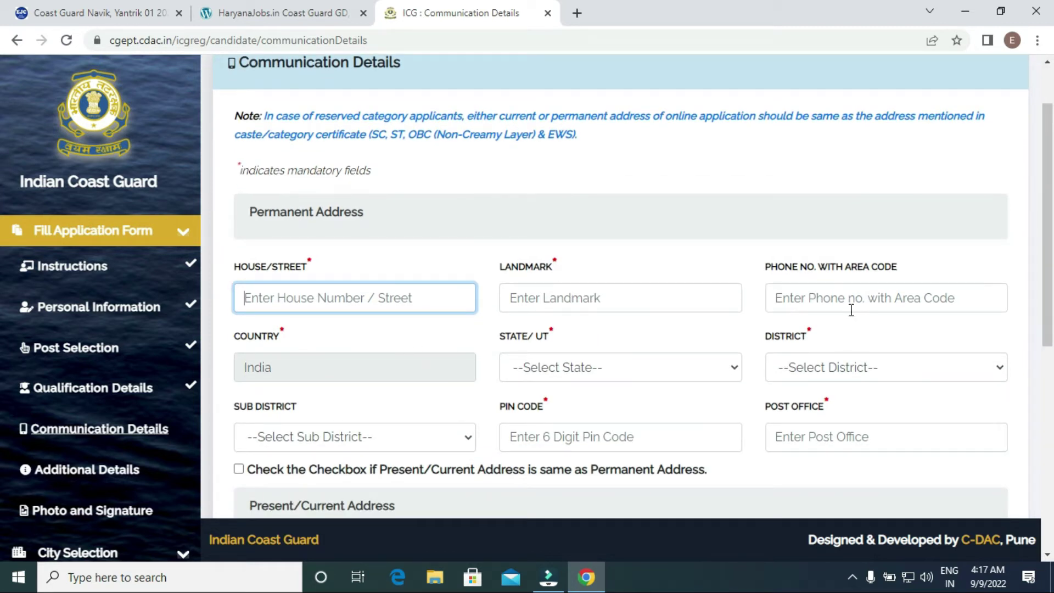
pyautogui.click(625, 369)
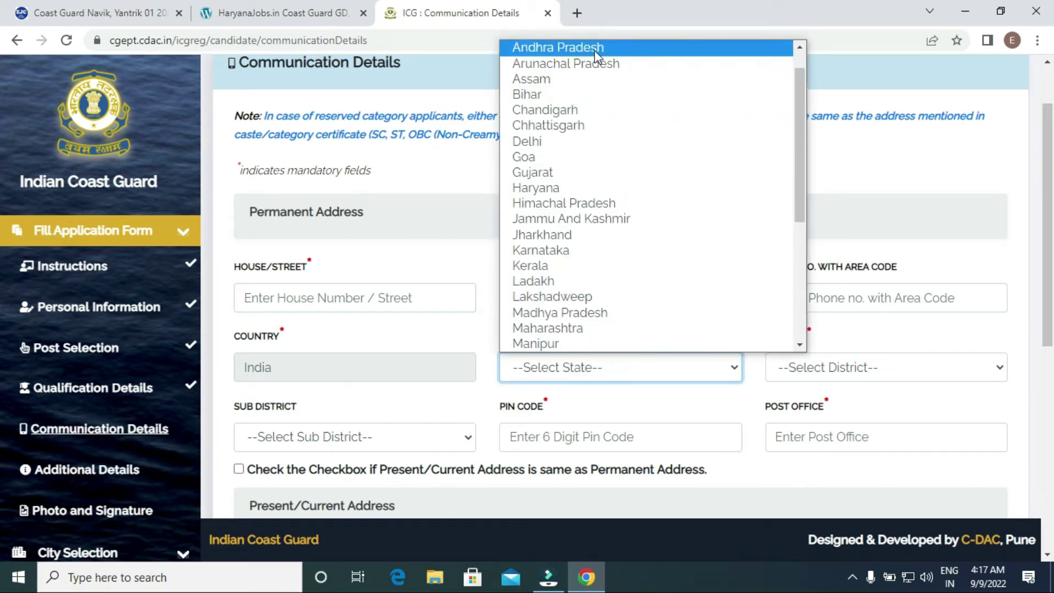
pyautogui.click(974, 367)
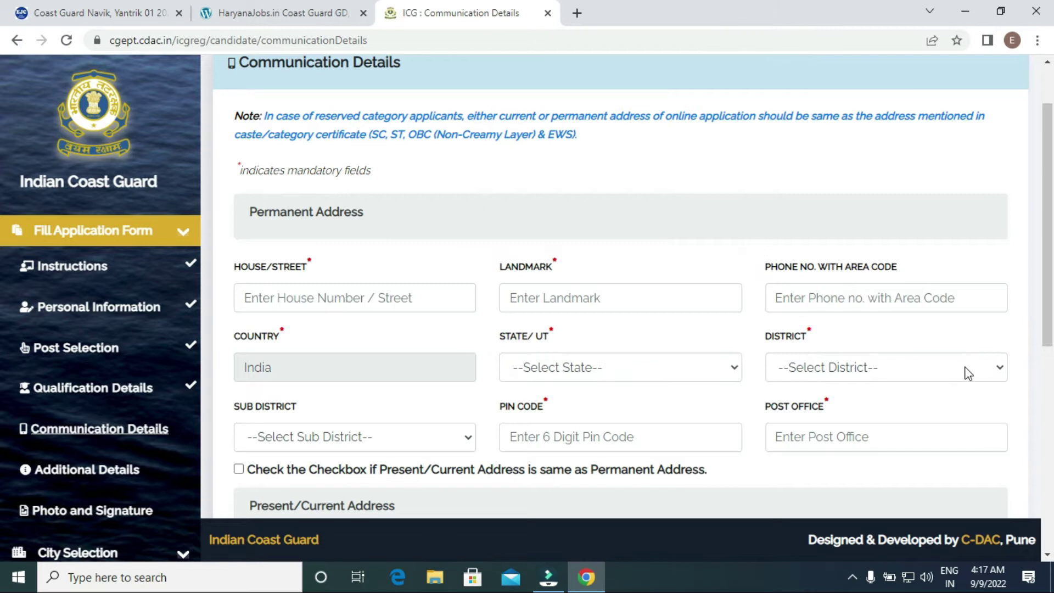
pyautogui.click(966, 368)
pyautogui.scroll(-1, 983, 351)
pyautogui.click(613, 347)
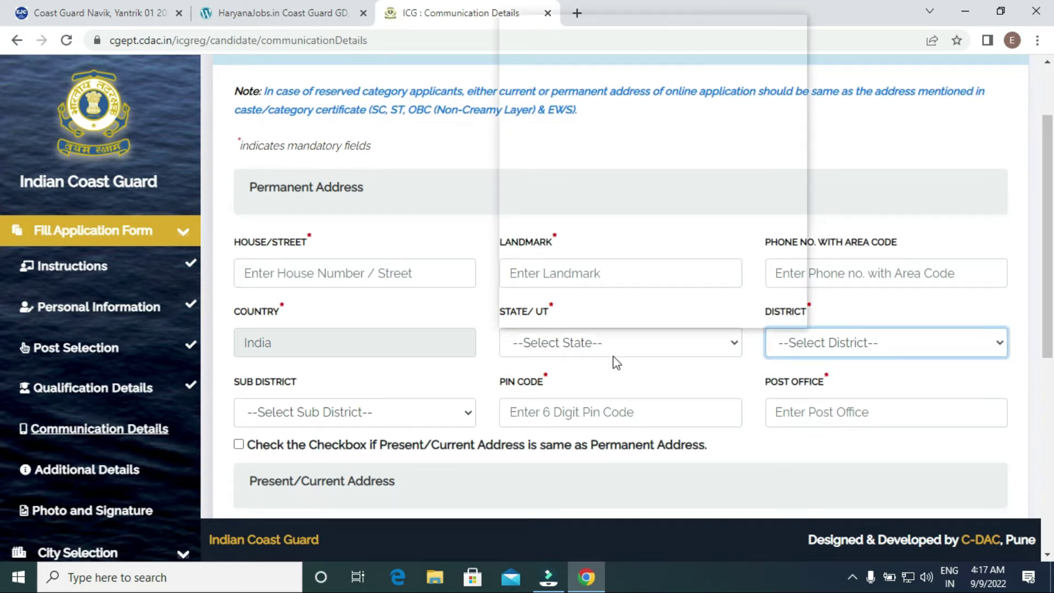
pyautogui.click(549, 53)
pyautogui.click(884, 347)
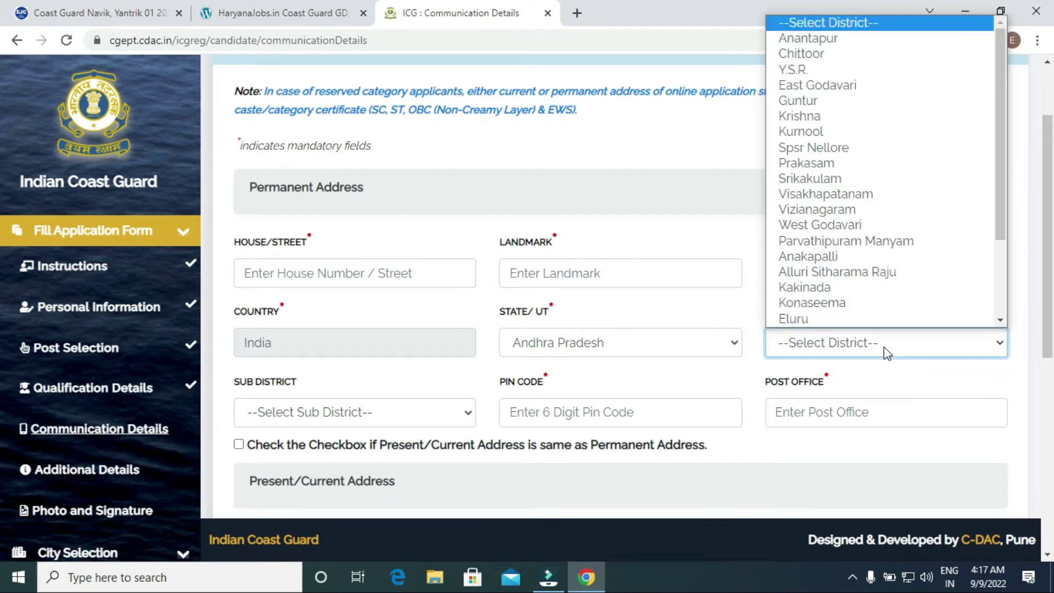
pyautogui.click(829, 55)
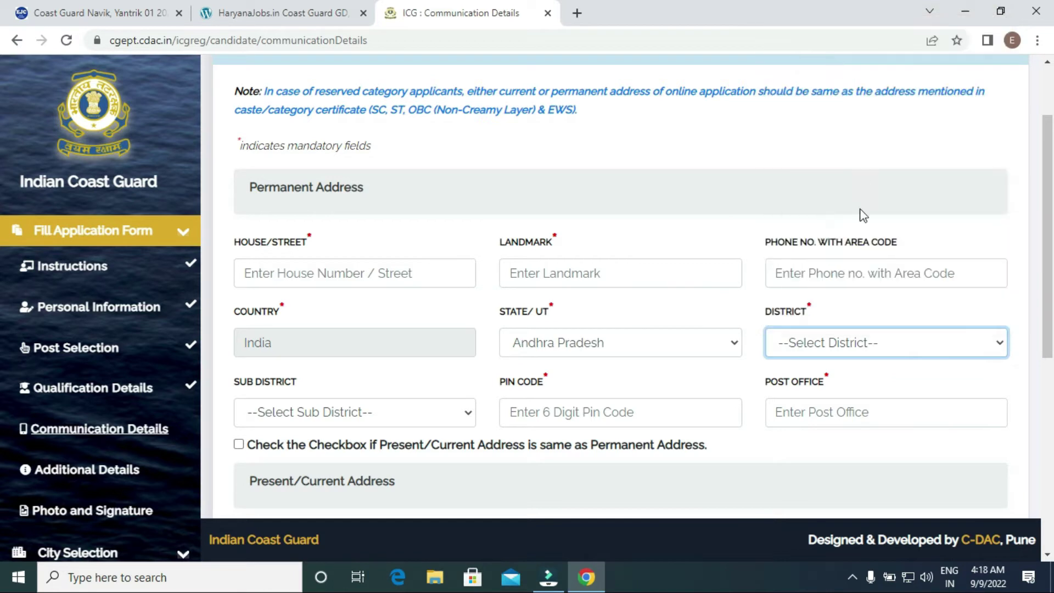
# - Review the sub-district, PIN code, post office, present address and domicile state fields of the communication details
pyautogui.scroll(-2, 343, 314)
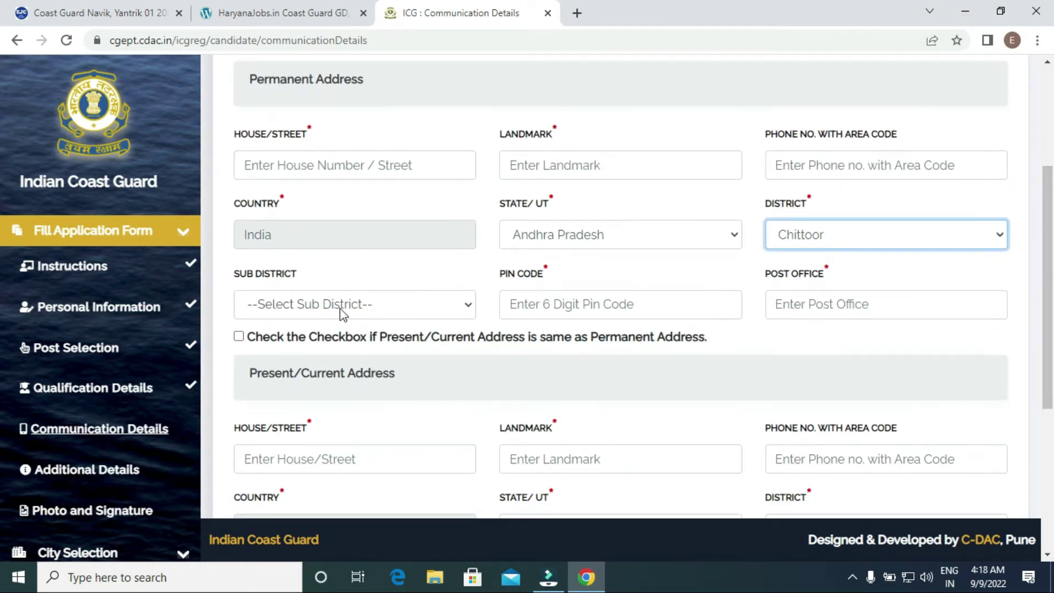
pyautogui.click(341, 305)
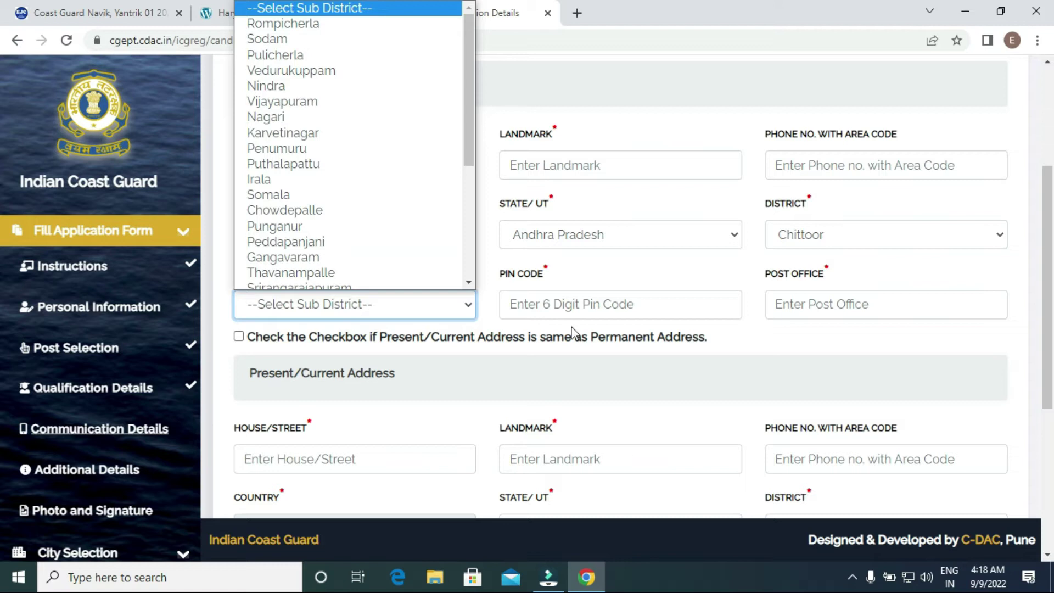
pyautogui.click(584, 309)
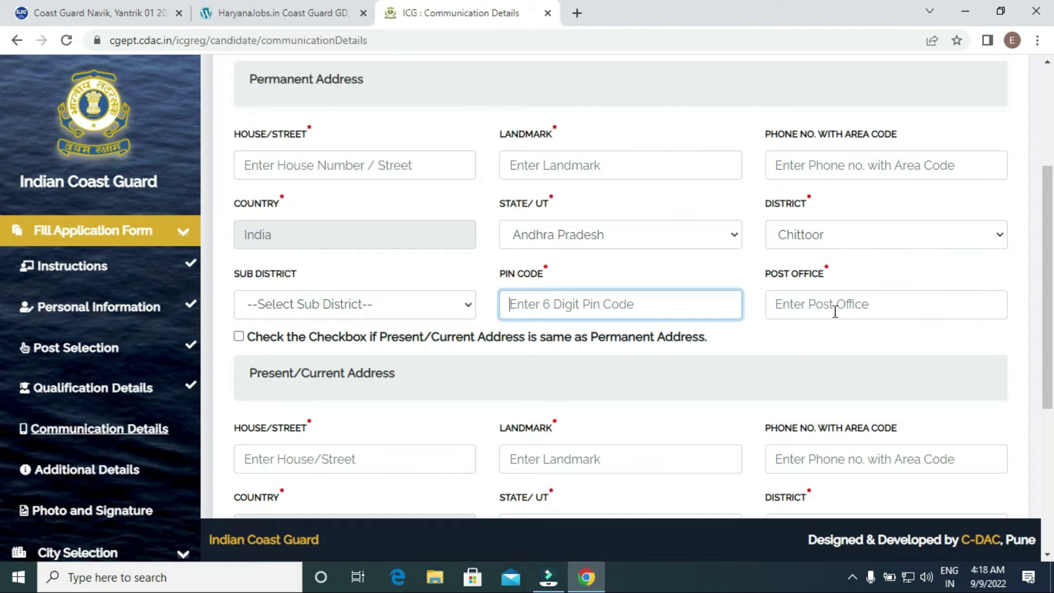
pyautogui.moveTo(1049, 281); pyautogui.dragTo(1049, 351)
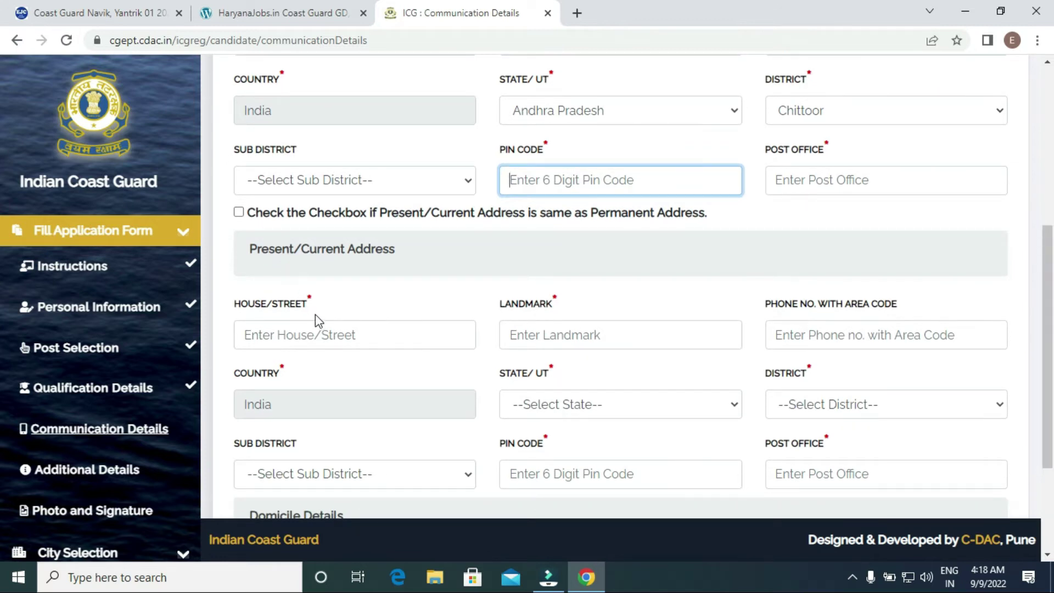
pyautogui.moveTo(1048, 311); pyautogui.dragTo(1050, 431)
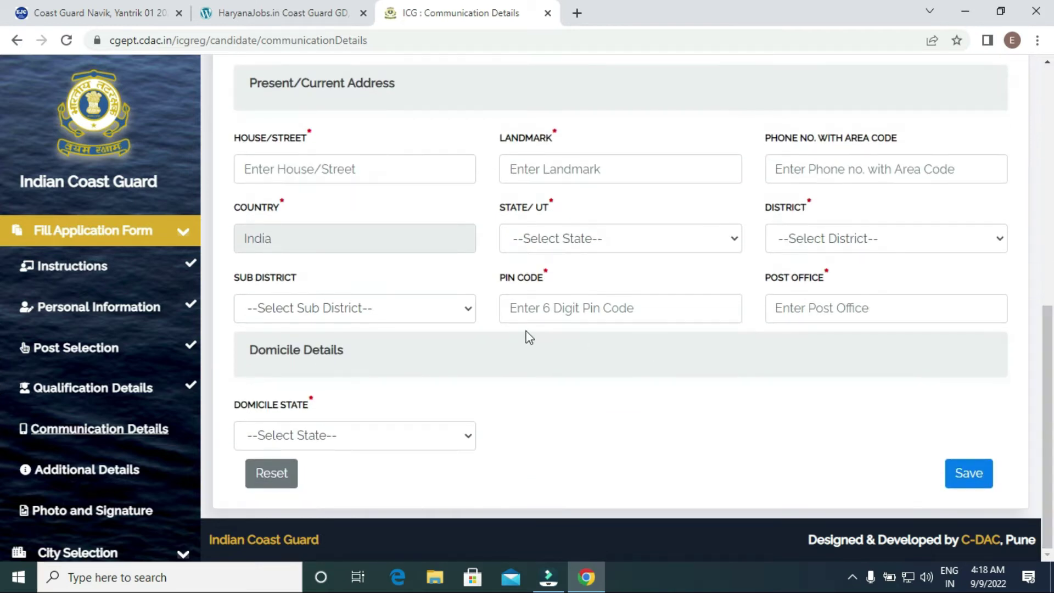
pyautogui.click(364, 446)
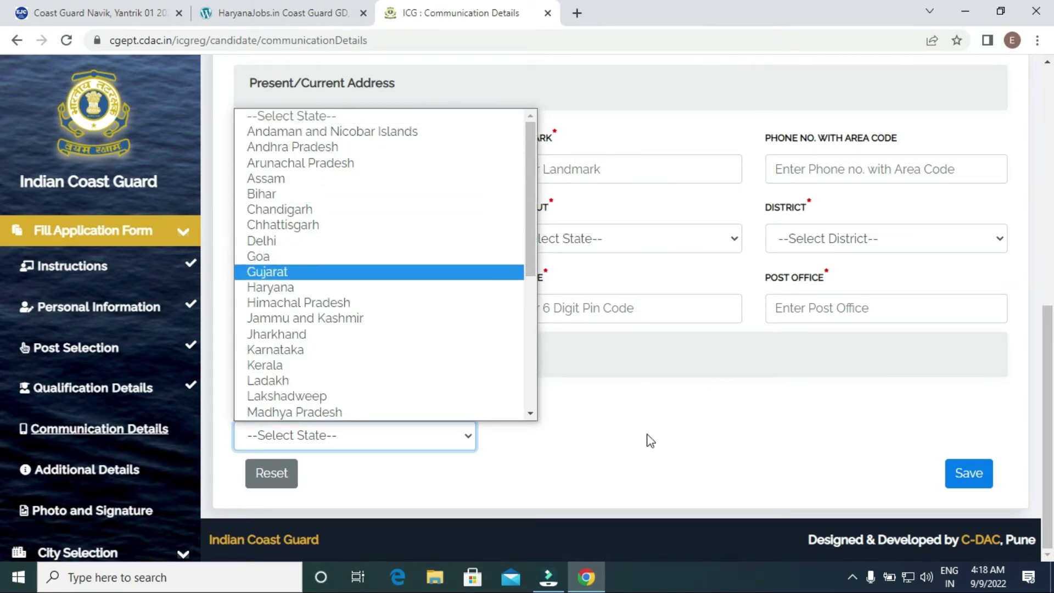
pyautogui.press('Escape')
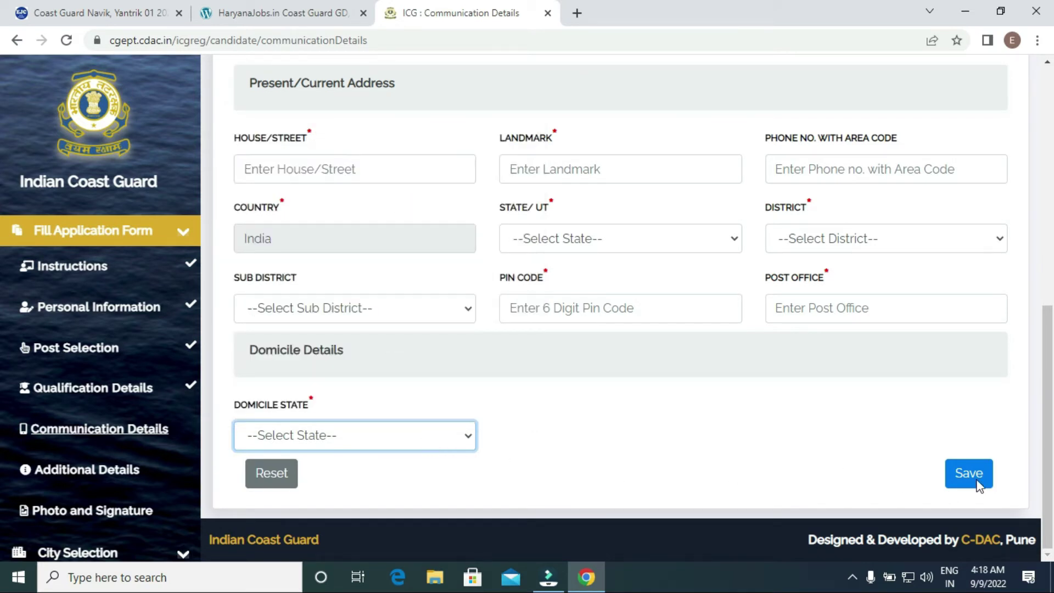
# - Complete the address fields with Andhra Pradesh as the domicile state, save the communication details and continue to the additional details
pyautogui.hotkey('alt', 'Down')
pyautogui.press('Down')
pyautogui.press('Down')
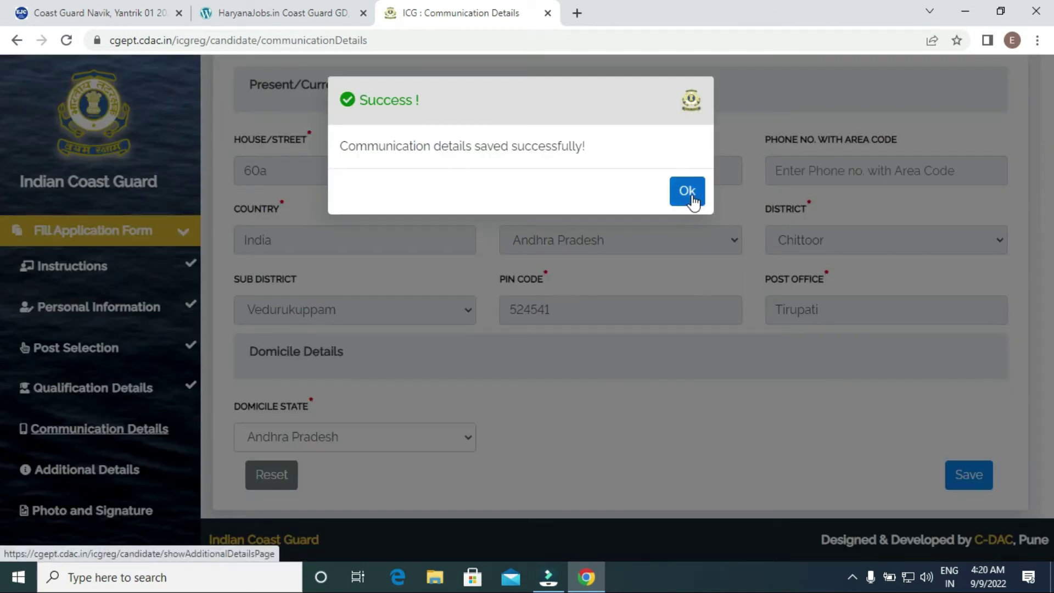
pyautogui.click(687, 192)
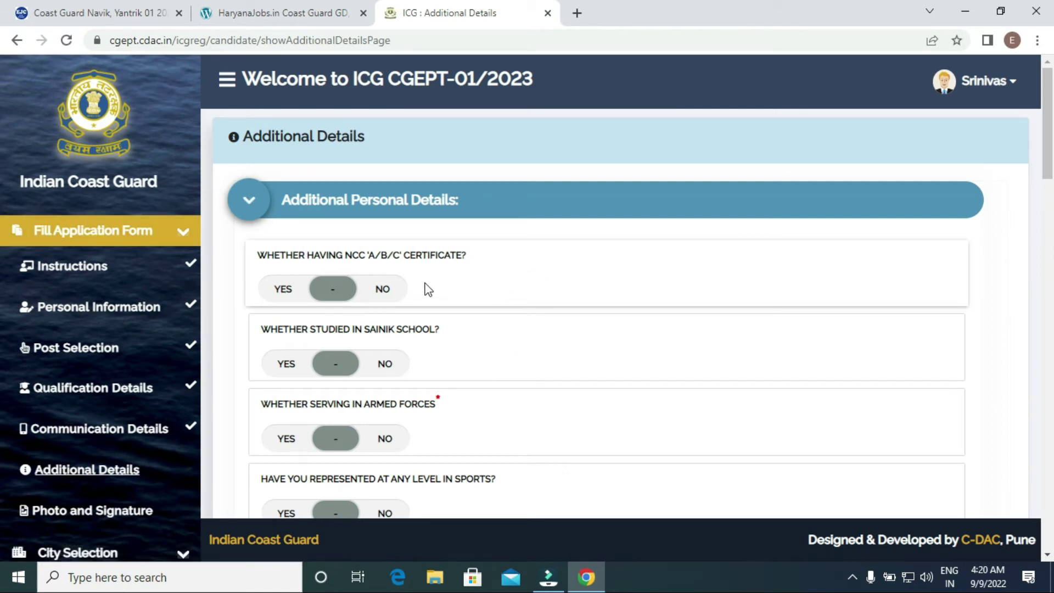
# - Answer No to having an NCC A/B/C certificate and No to having studied in a Sainik School
pyautogui.click(280, 289)
pyautogui.click(383, 287)
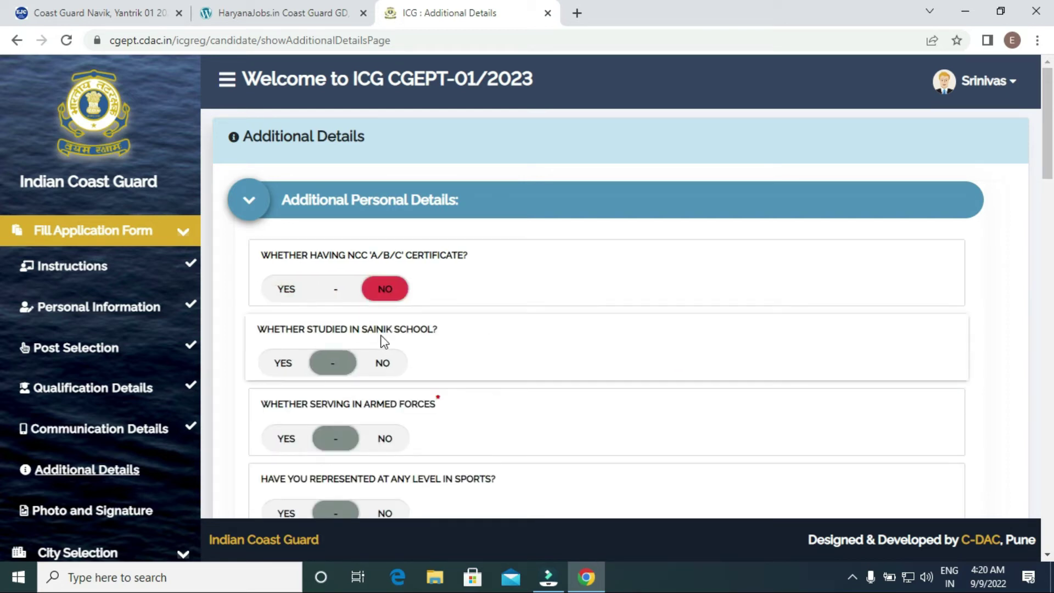
pyautogui.moveTo(387, 358); pyautogui.dragTo(388, 366)
pyautogui.click(379, 366)
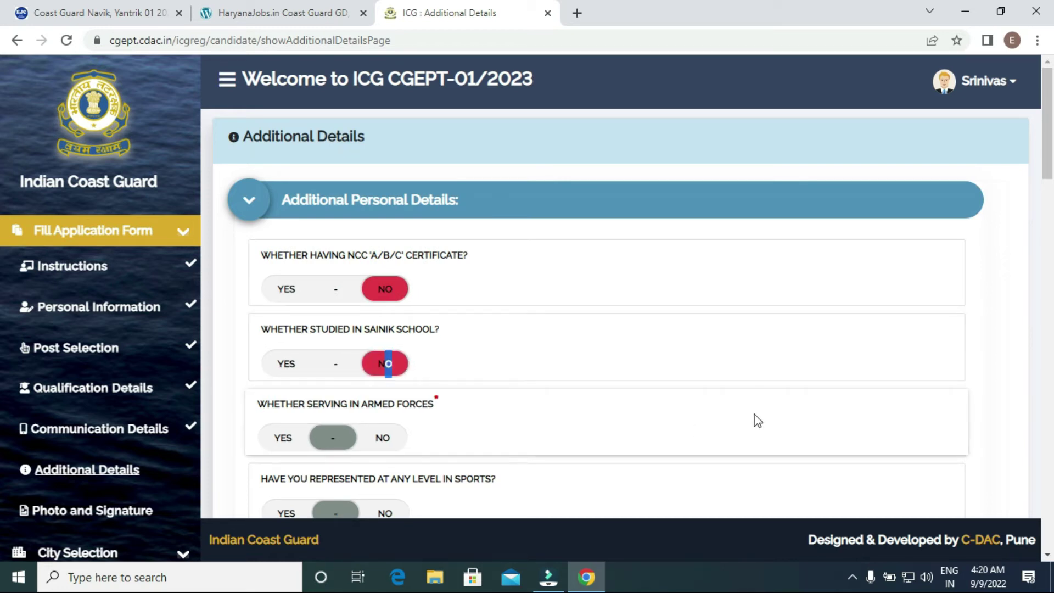
# - Answer No to serving in the armed forces and No to having represented at any level in sports
pyautogui.moveTo(1049, 162); pyautogui.dragTo(1051, 200)
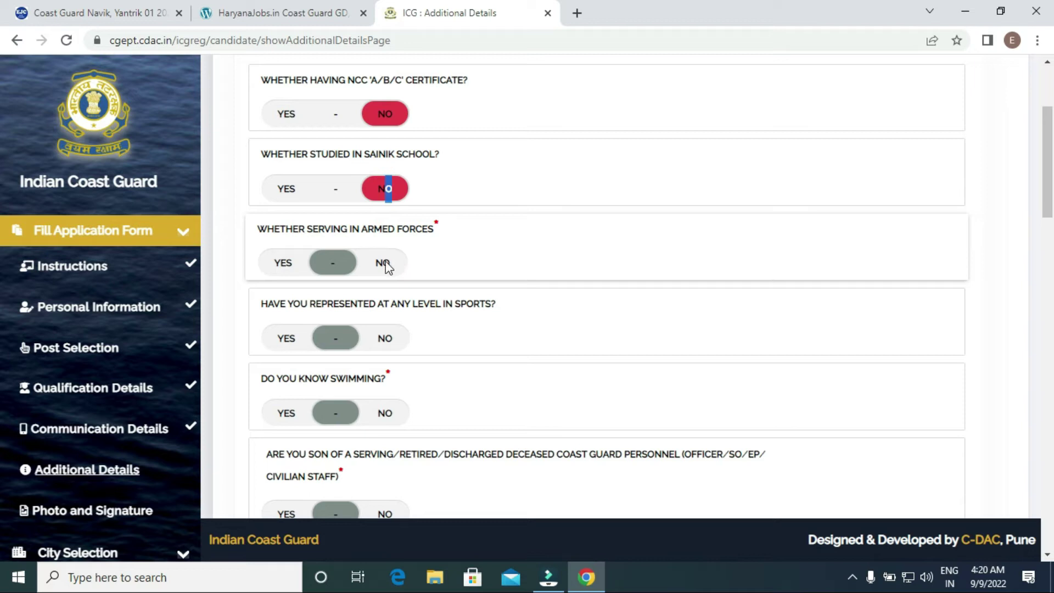
pyautogui.click(384, 264)
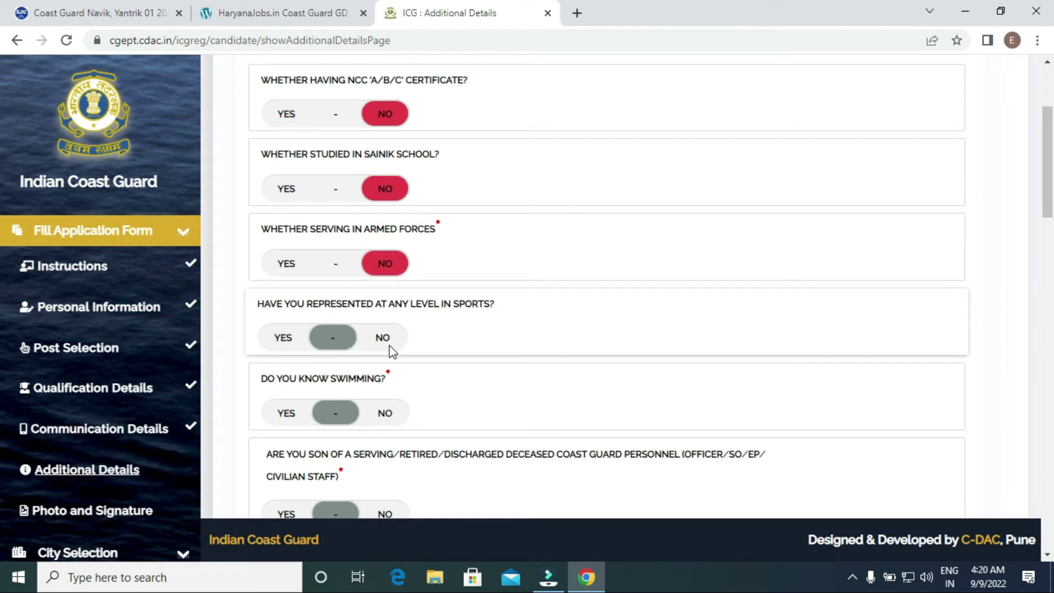
pyautogui.moveTo(389, 344); pyautogui.dragTo(386, 339)
pyautogui.click(387, 342)
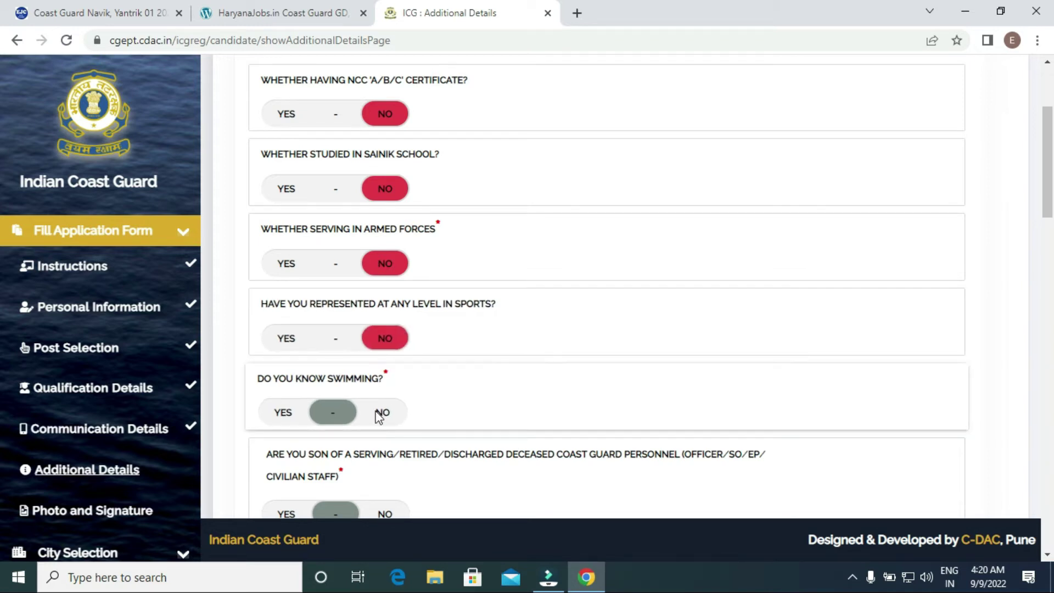
# - Answer No to knowing swimming and No to being the son of serving, retired, discharged or deceased Coast Guard personnel
pyautogui.scroll(-3, 385, 384)
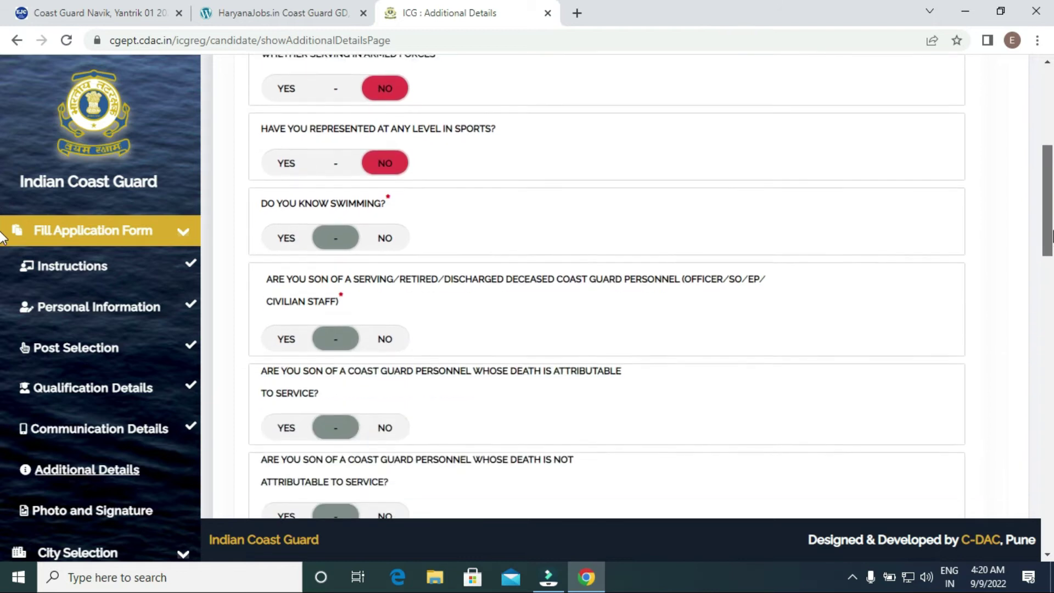
pyautogui.click(388, 231)
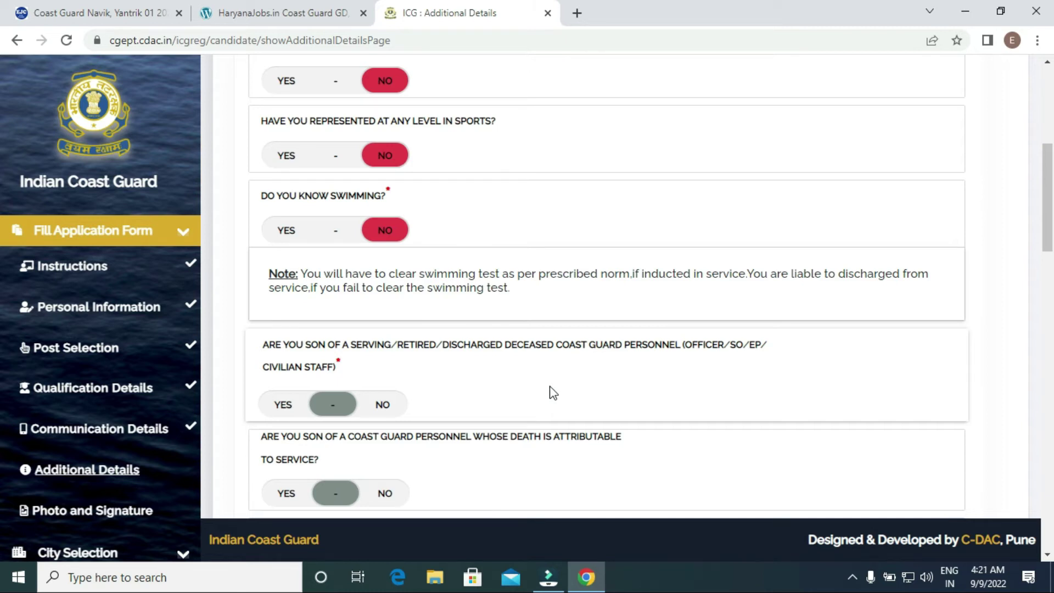
pyautogui.scroll(-2, 661, 369)
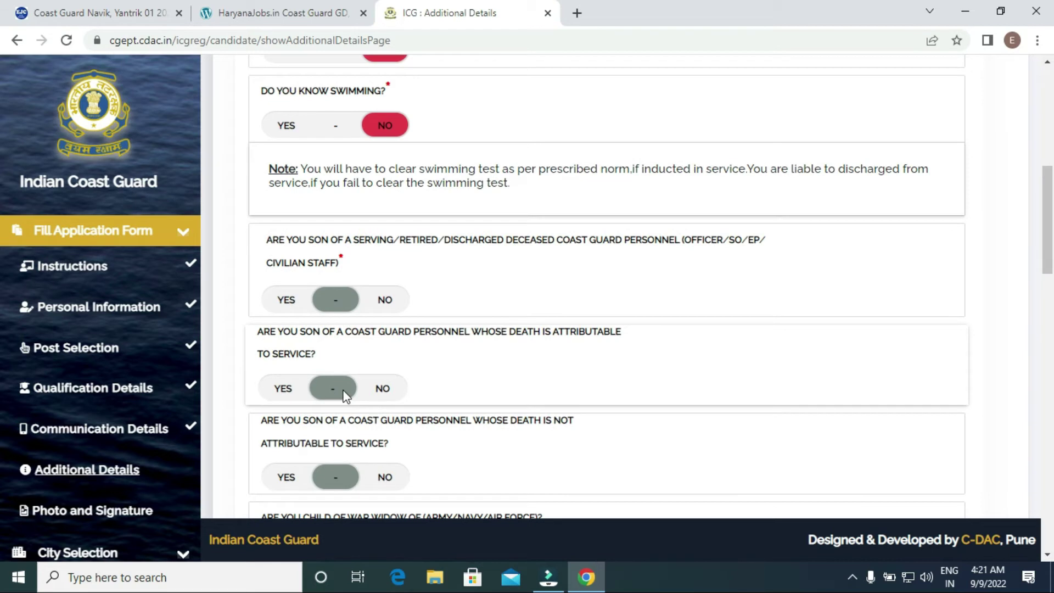
pyautogui.click(383, 301)
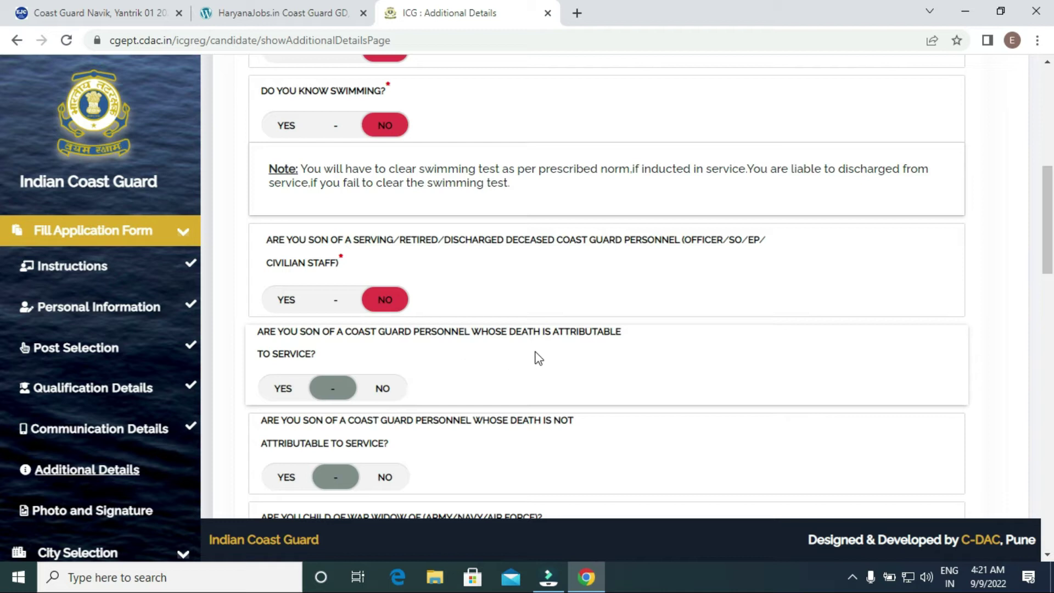
# - Answer No to being the son of Coast Guard personnel whose death is attributable to service, and No for death not attributable to service
pyautogui.click(388, 389)
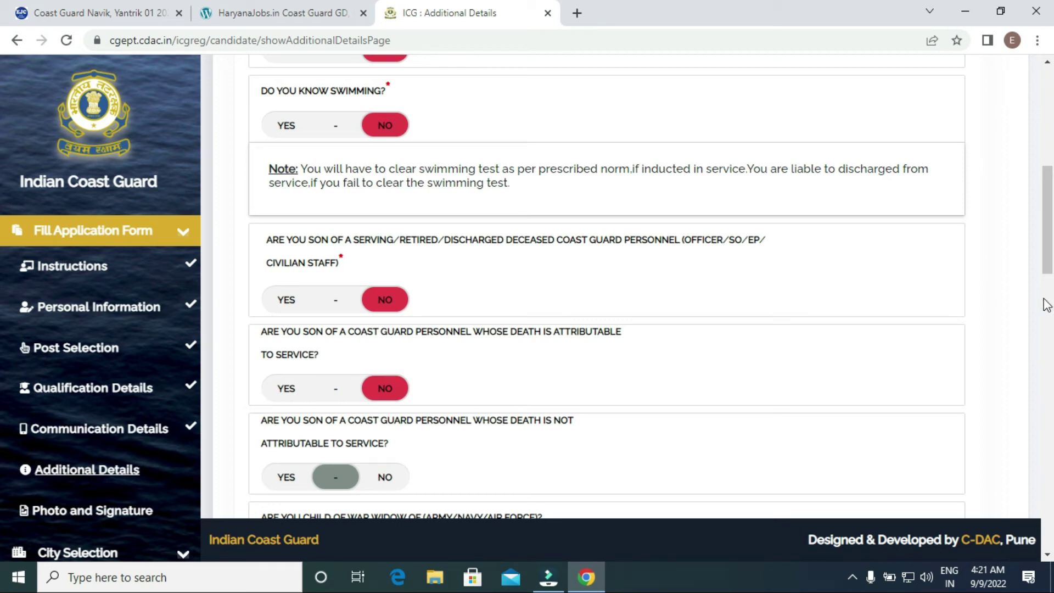
pyautogui.scroll(-4, 368, 214)
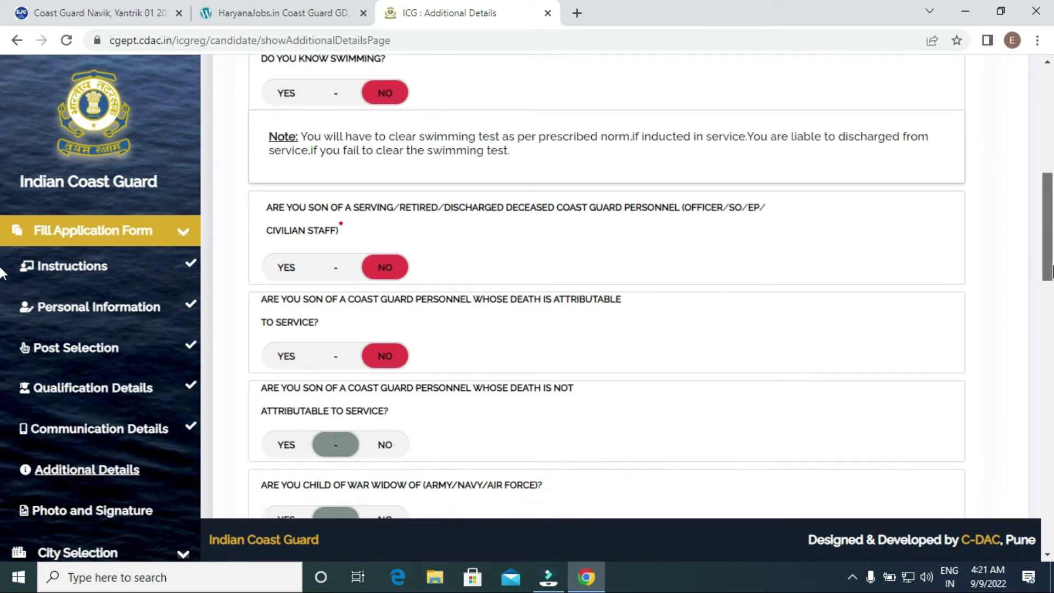
pyautogui.click(386, 218)
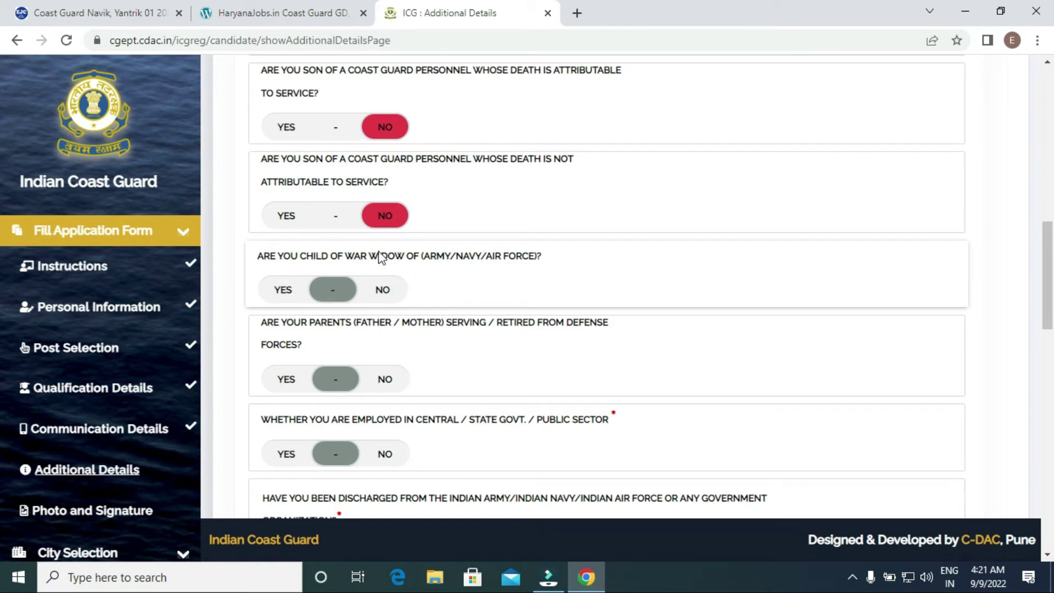
# - Answer No to being a war widow's child, having defense forces parents, government or public sector employment, and discharge from the forces or a government organization
pyautogui.click(385, 292)
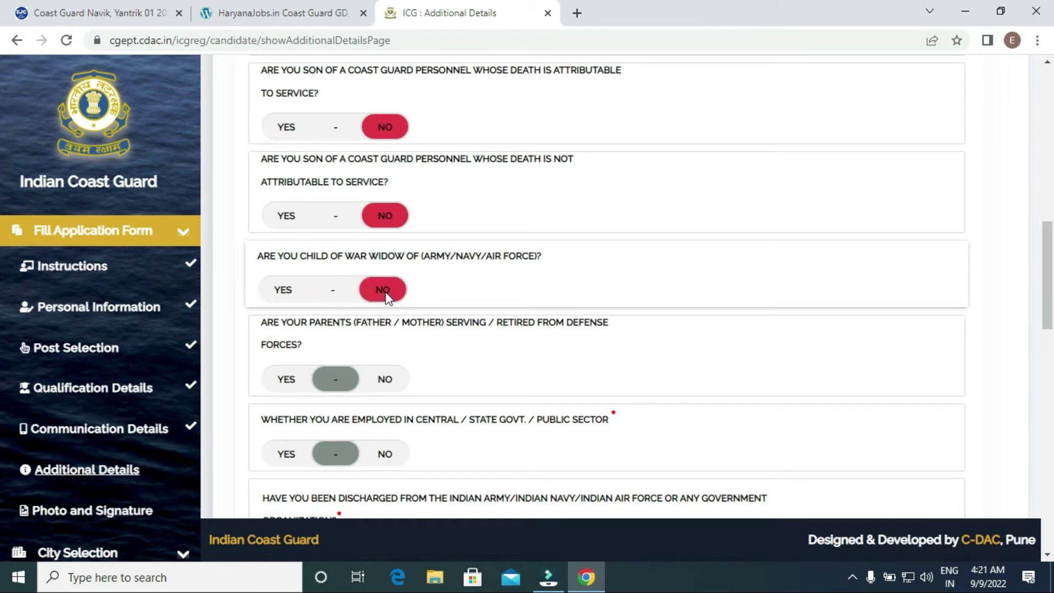
pyautogui.click(384, 378)
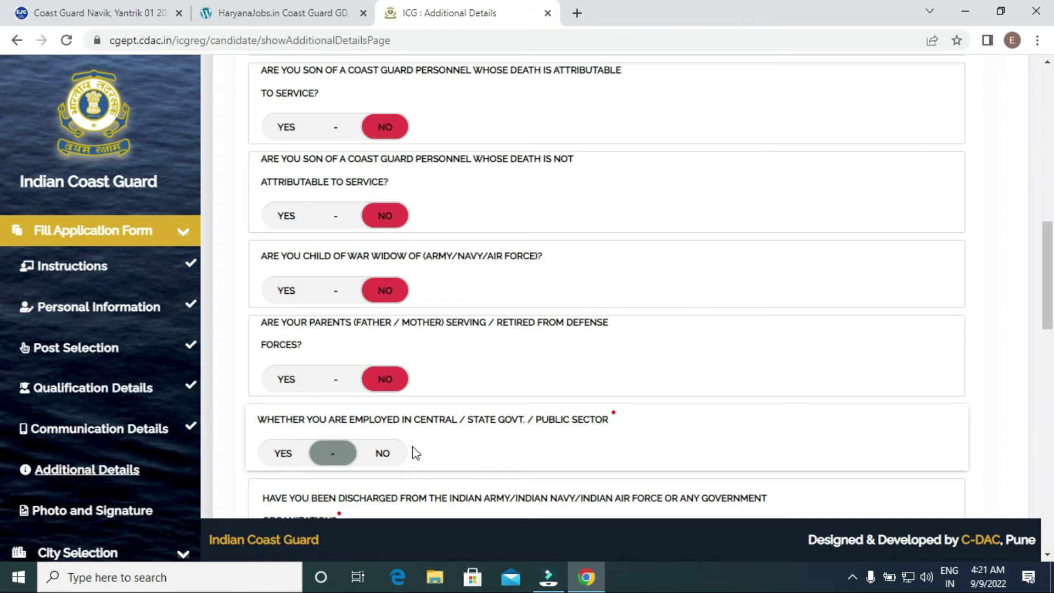
pyautogui.click(383, 452)
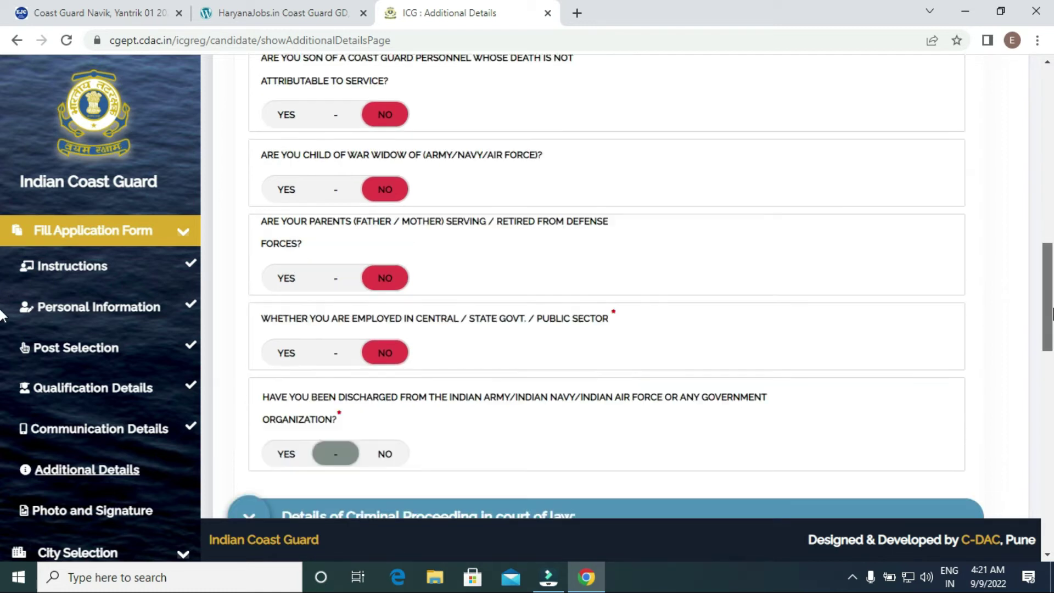
pyautogui.scroll(-2, 1, 315)
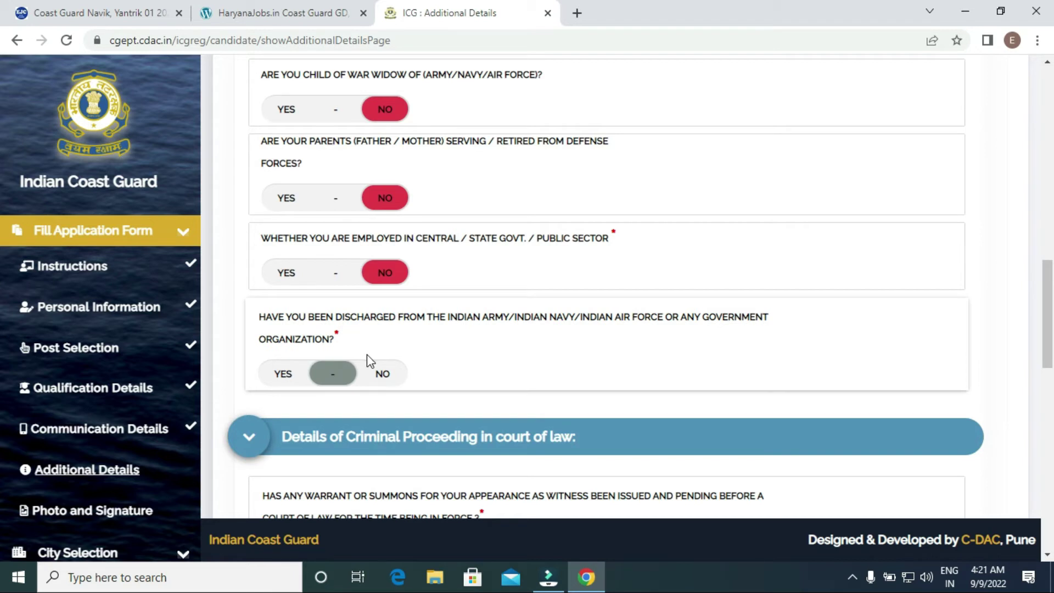
pyautogui.click(390, 378)
# - Answer No to all four criminal proceeding questions: witness summons, pending criminal court proceedings, warrant or summons for an offence, and arrest warrant
pyautogui.scroll(-2, 2, 343)
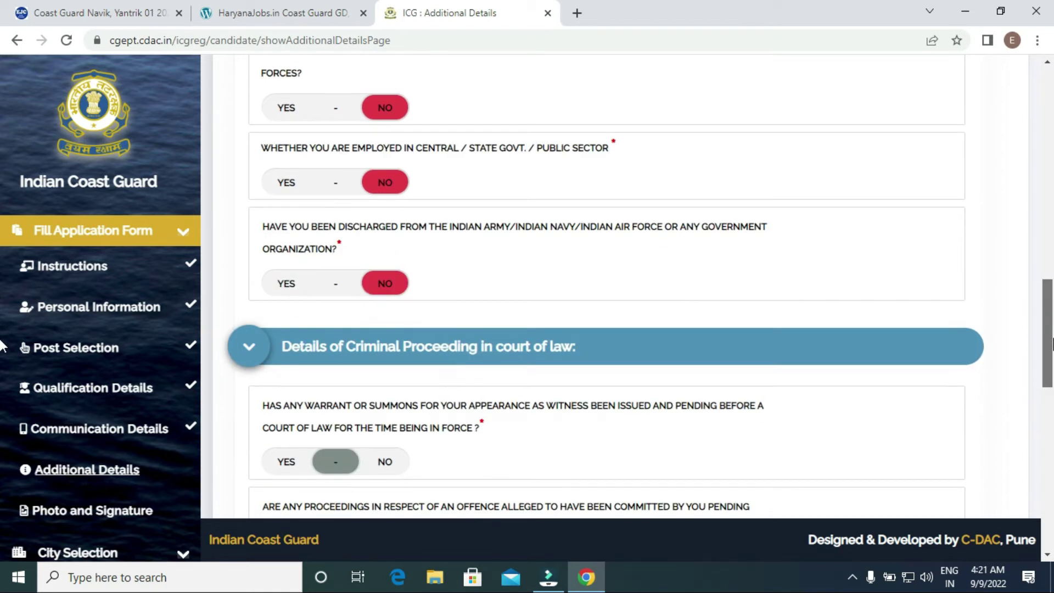
pyautogui.scroll(-4, 2, 346)
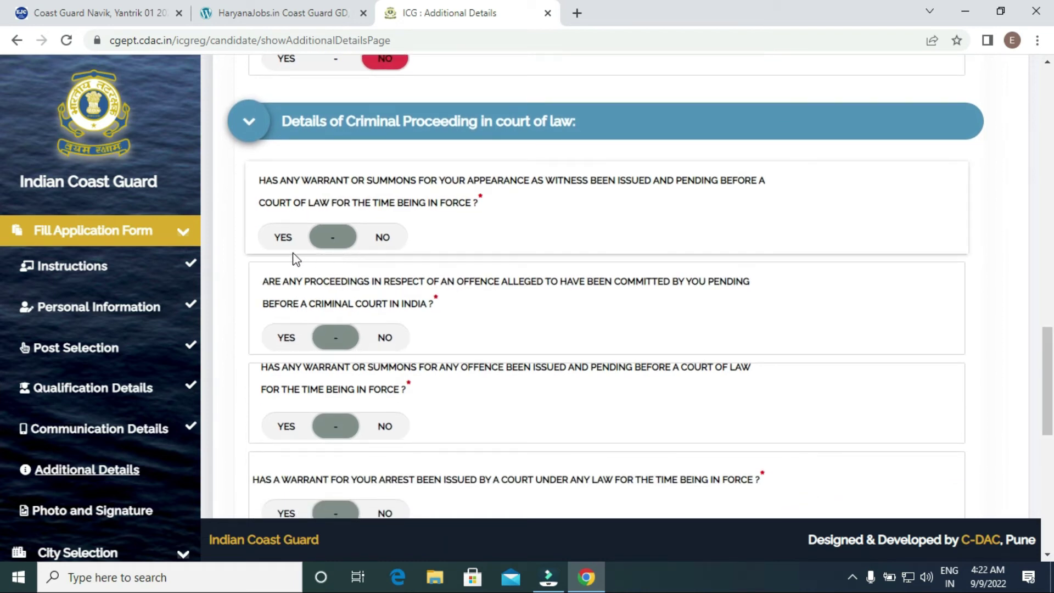
pyautogui.click(385, 236)
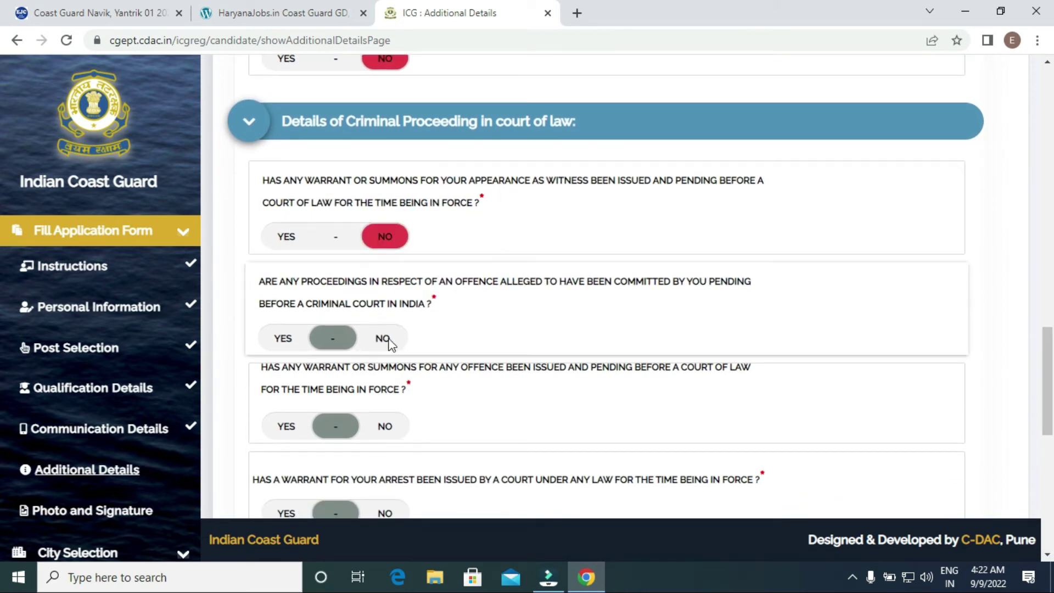
pyautogui.click(385, 338)
pyautogui.click(384, 427)
pyautogui.scroll(-5, 3, 362)
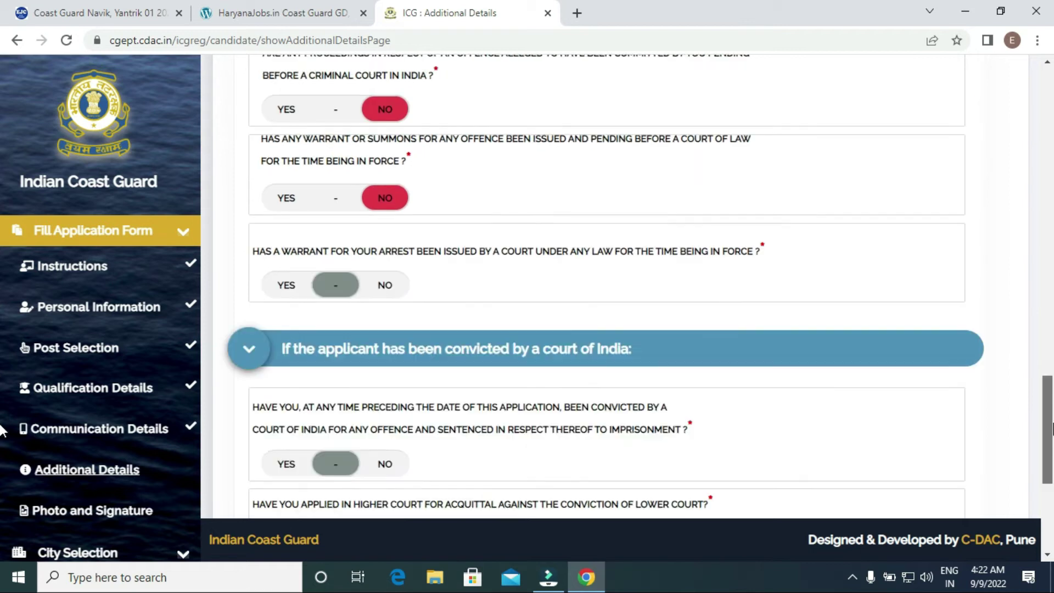
pyautogui.click(385, 266)
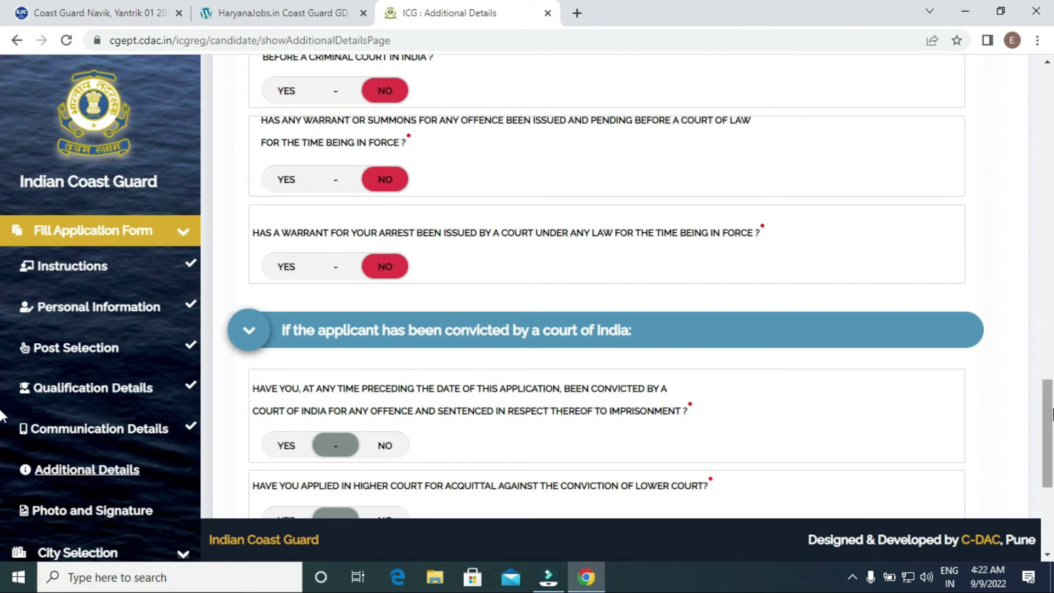
# - Answer No to having been convicted by a court of India and No to having applied in a higher court for acquittal
pyautogui.scroll(-3, 986, 424)
pyautogui.click(385, 271)
pyautogui.scroll(-2, 404, 275)
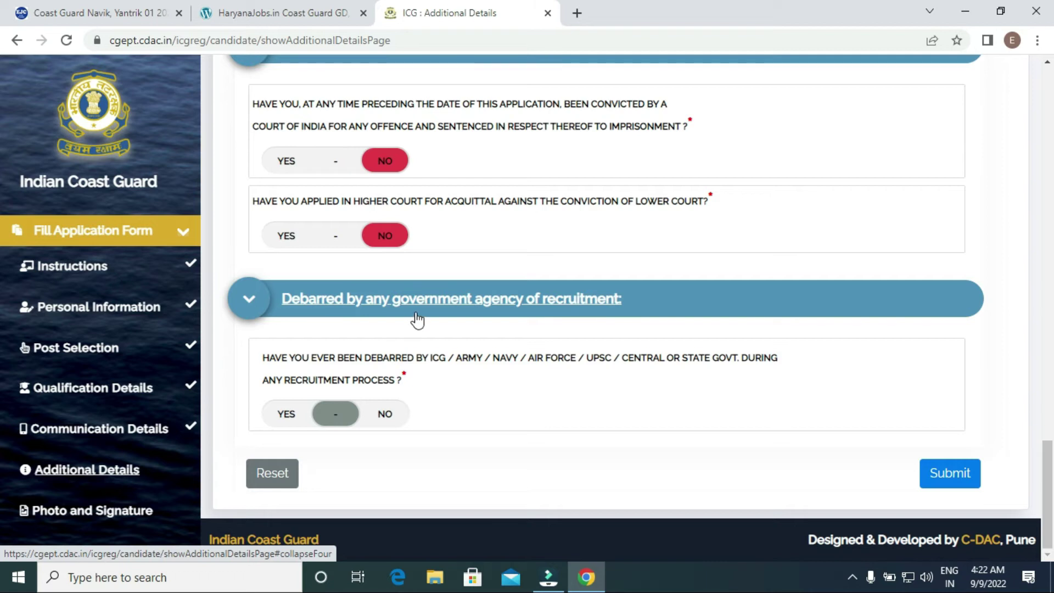
# - Answer No to having been debarred during any recruitment process, submit the additional details and continue to the photo and signature page
pyautogui.moveTo(385, 418); pyautogui.dragTo(384, 416)
pyautogui.click(958, 477)
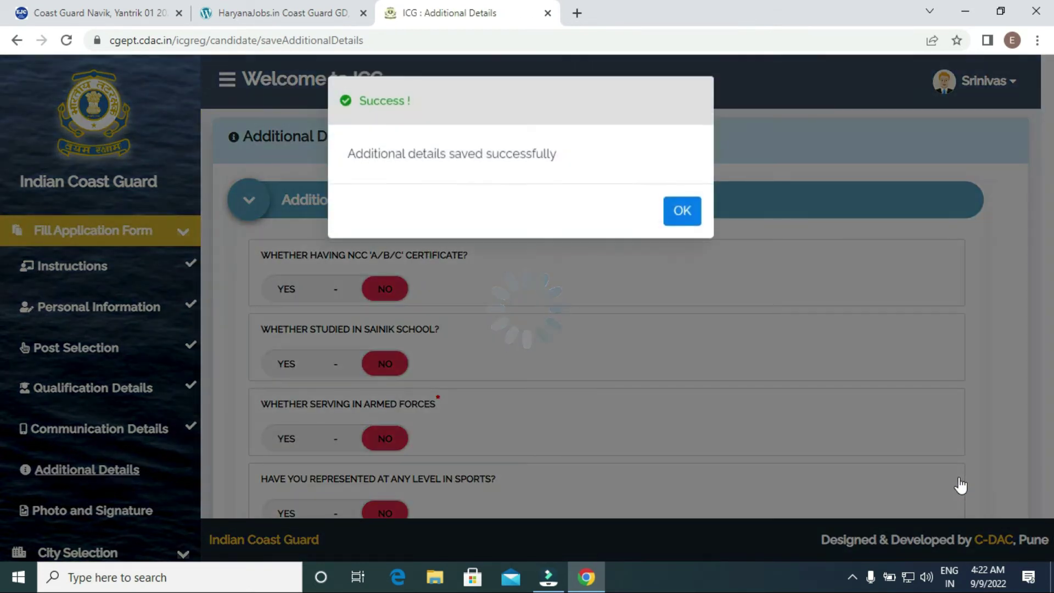
pyautogui.click(683, 217)
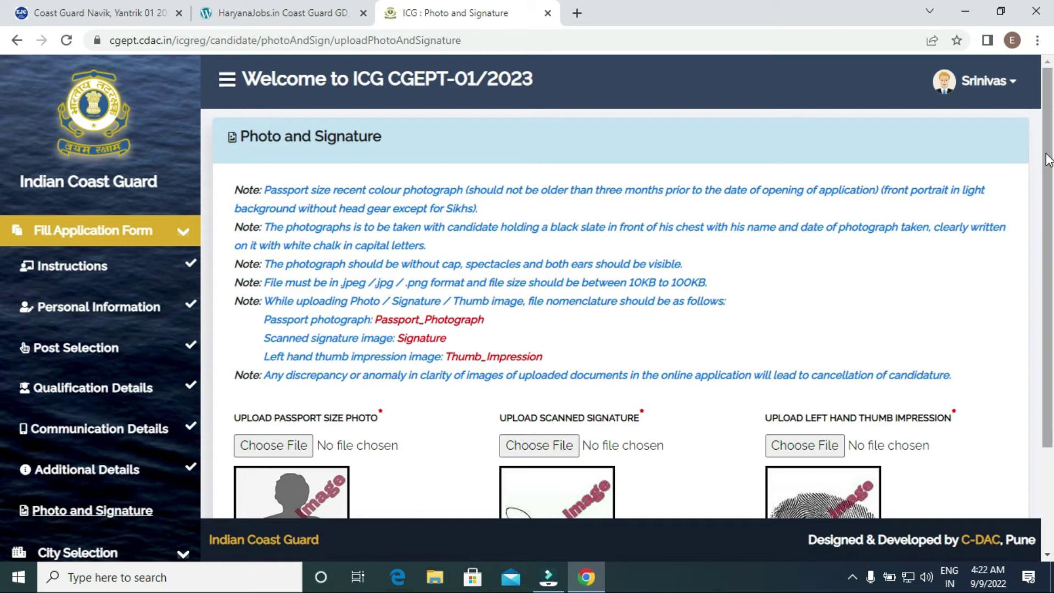
# - Review the format, size and file naming requirements for the passport photo, scanned signature and left hand thumb impression
pyautogui.moveTo(1048, 159); pyautogui.dragTo(1052, 249)
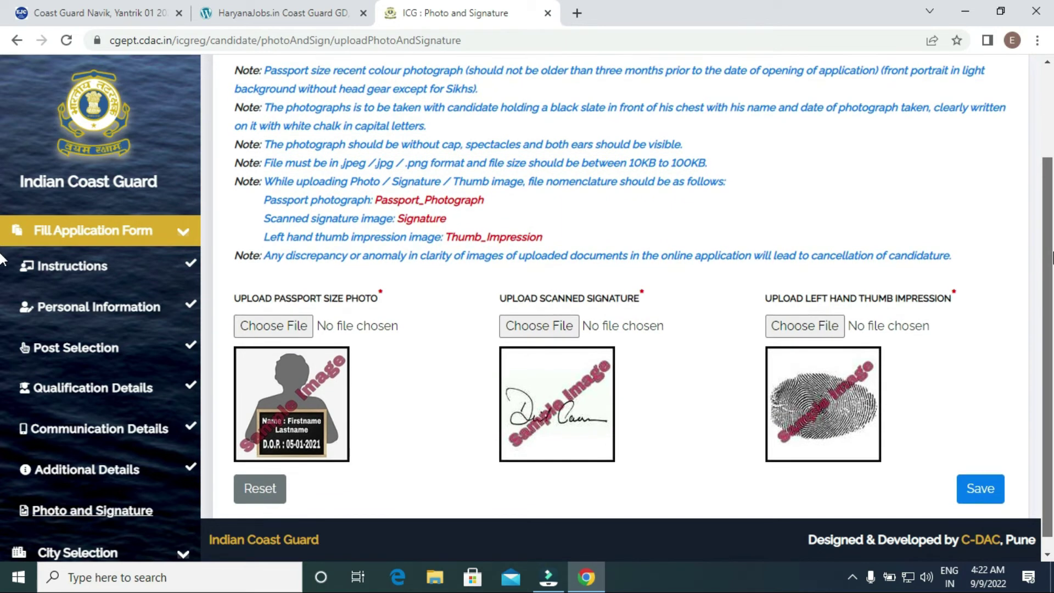
pyautogui.moveTo(1052, 250); pyautogui.dragTo(1051, 285)
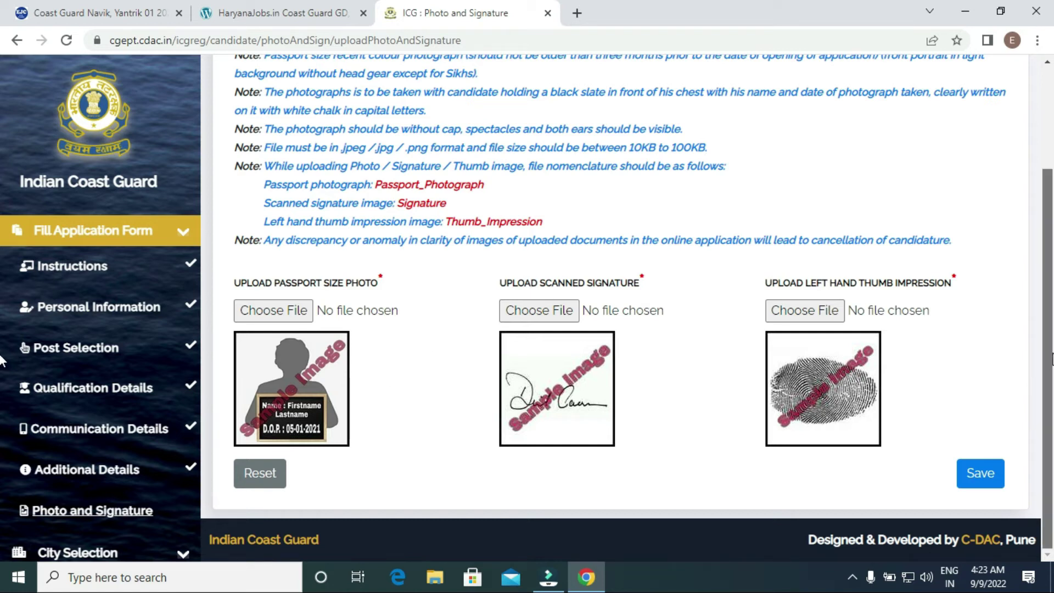
pyautogui.scroll(1, 928, 332)
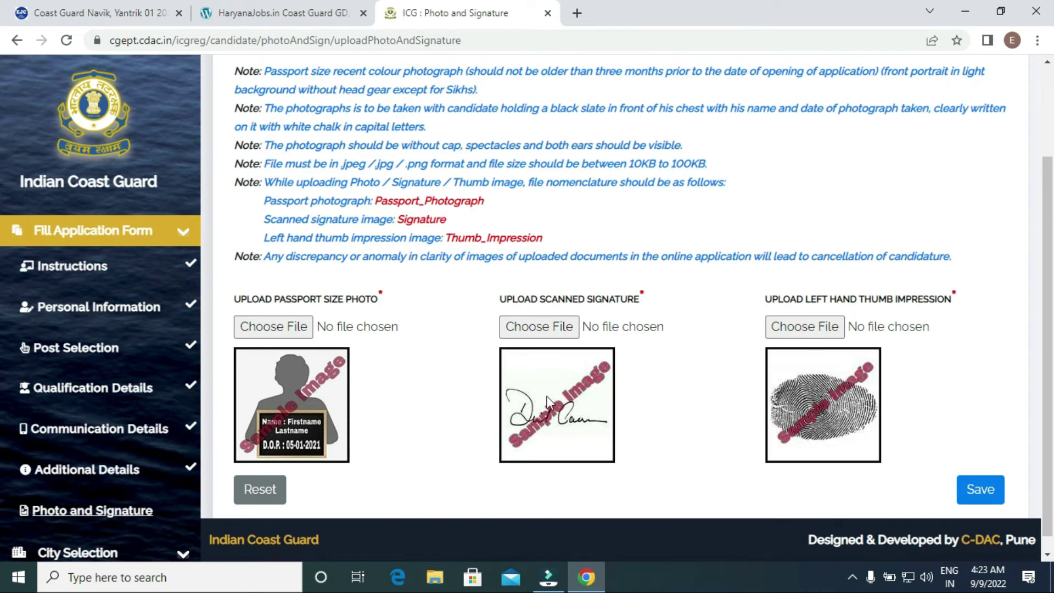
pyautogui.moveTo(397, 219); pyautogui.dragTo(521, 237)
pyautogui.click(544, 240)
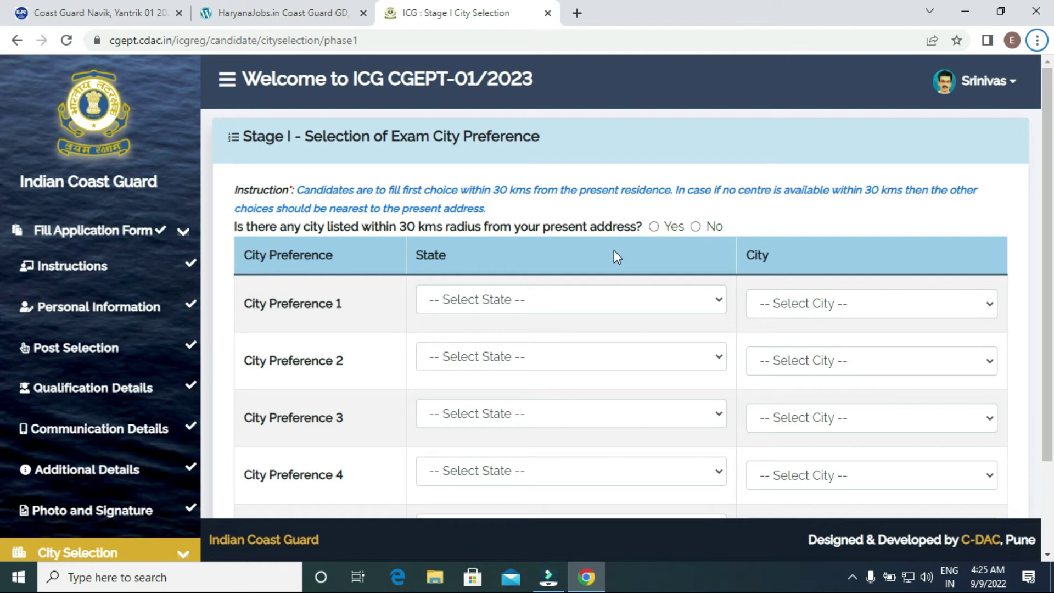
# - Set the Stage I City Preference 1 state to Andhra Pradesh and answer No to a listed city within 30 kms of the present address
pyautogui.click(471, 302)
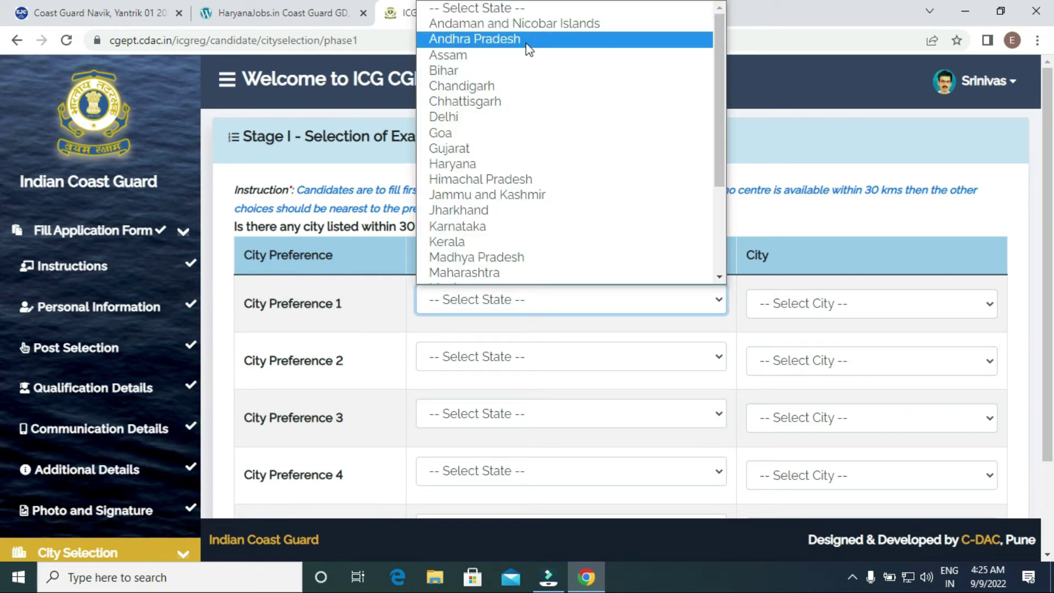
pyautogui.click(377, 288)
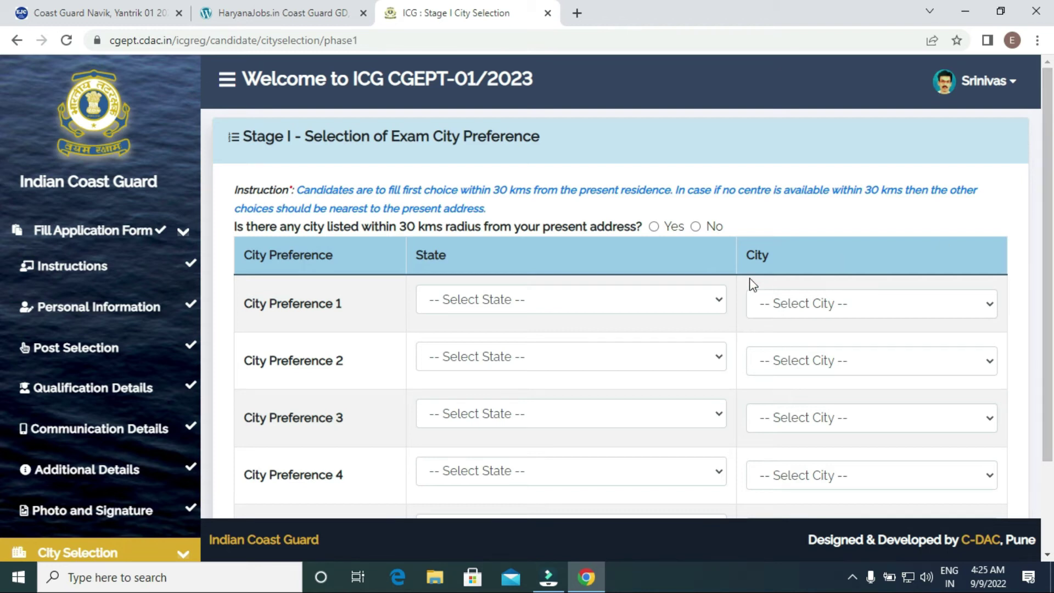
pyautogui.click(577, 302)
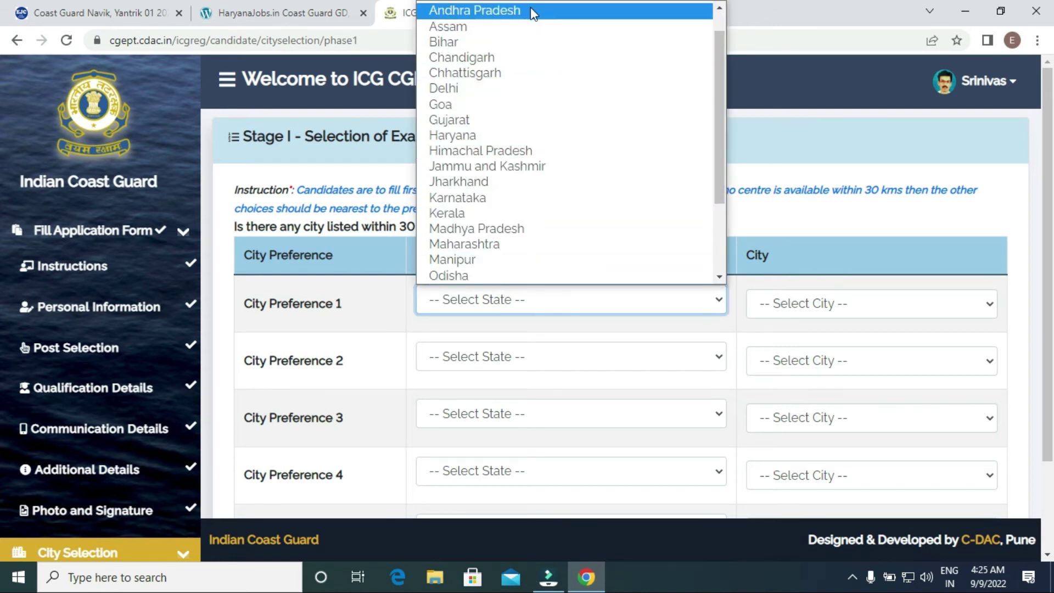
pyautogui.click(532, 11)
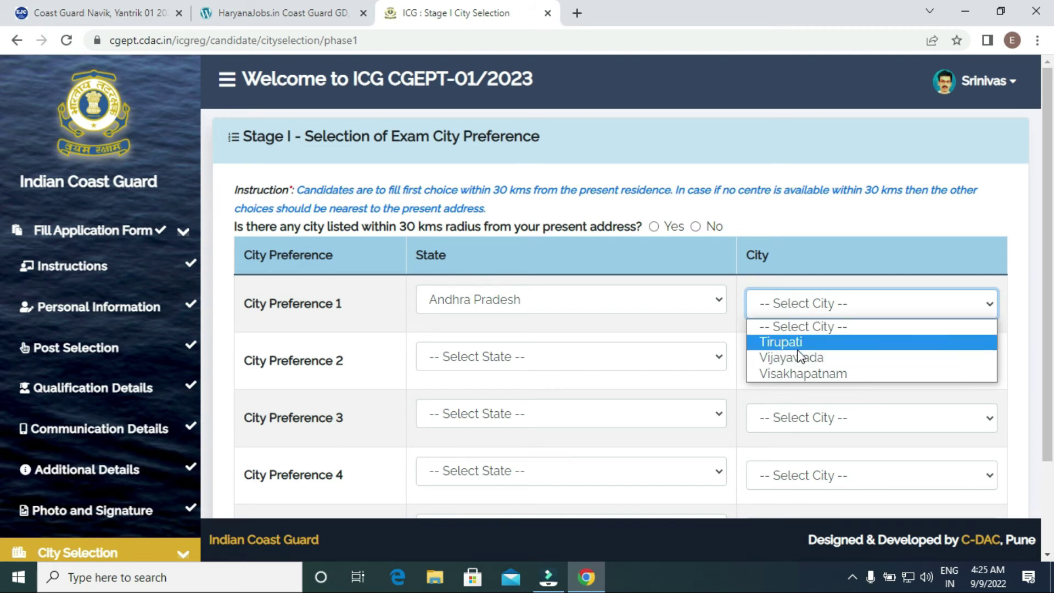
pyautogui.click(696, 230)
pyautogui.click(696, 229)
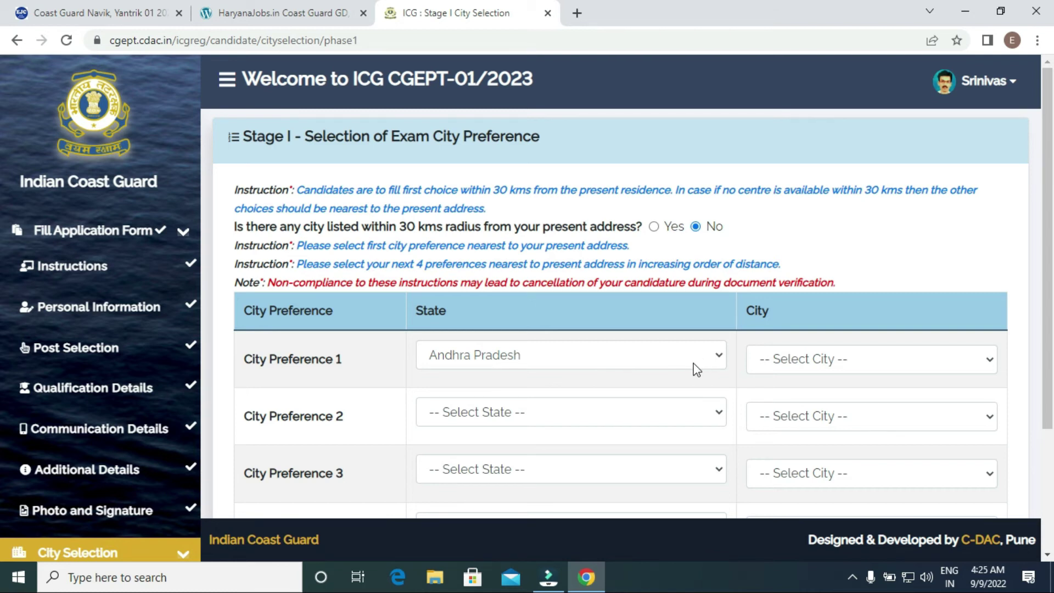
# - Choose Tirupati as the Stage I City Preference 1 city and save the exam city preferences
pyautogui.click(790, 372)
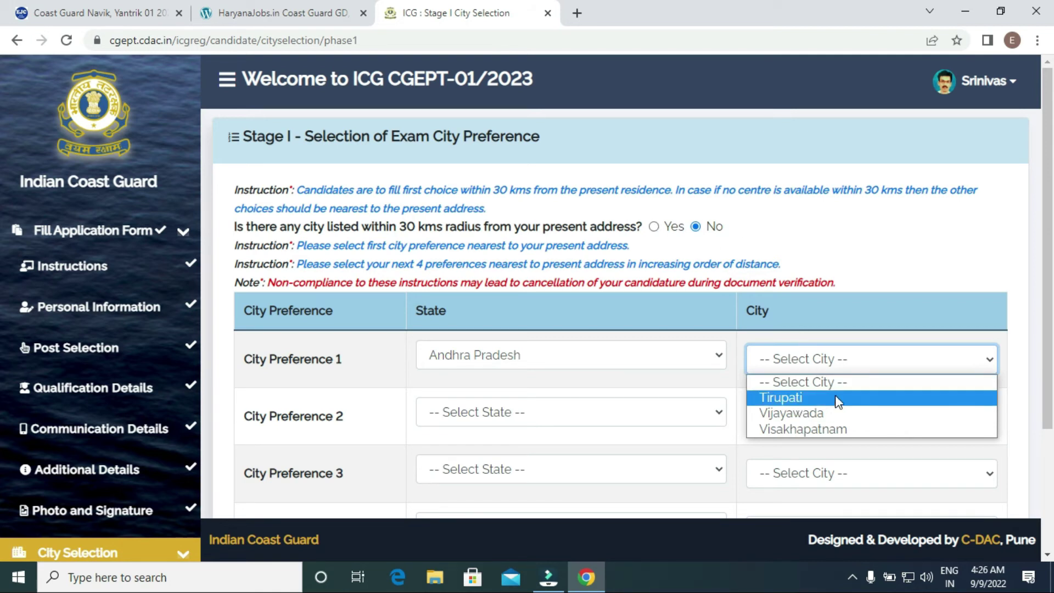
pyautogui.click(778, 399)
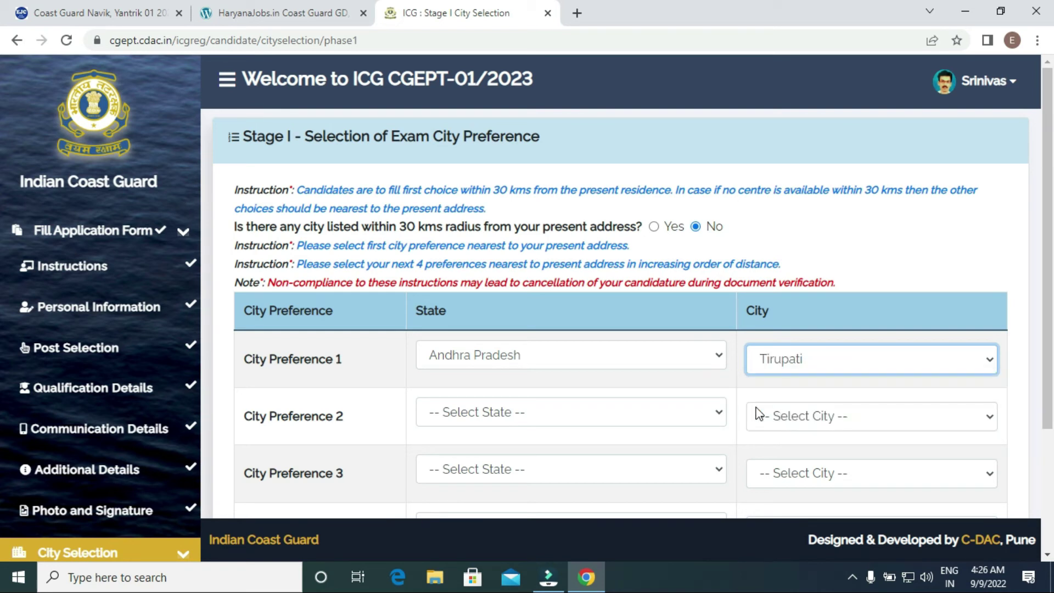
pyautogui.scroll(-3, 620, 291)
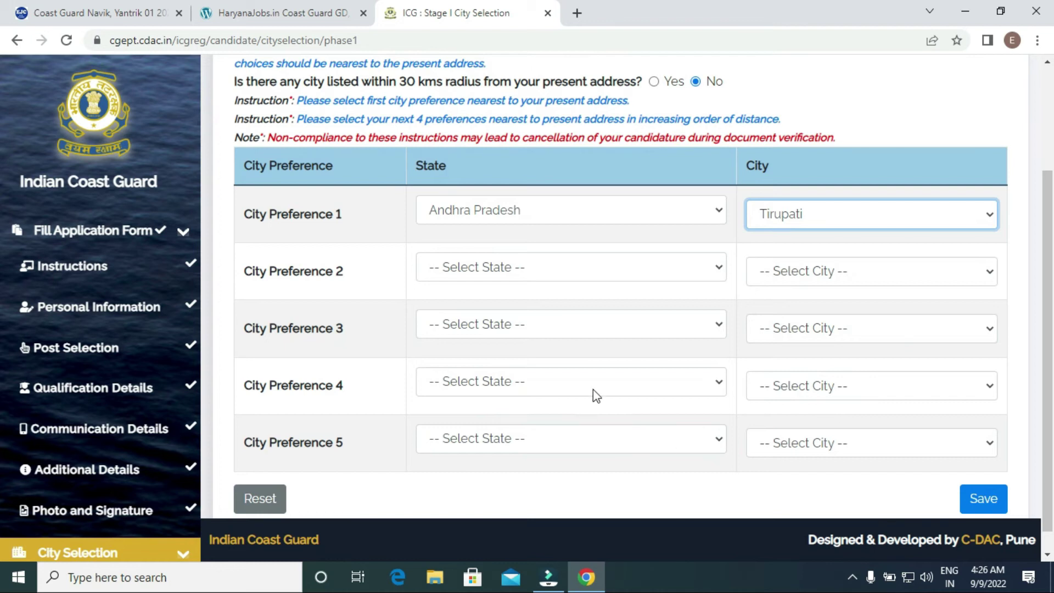
pyautogui.click(996, 499)
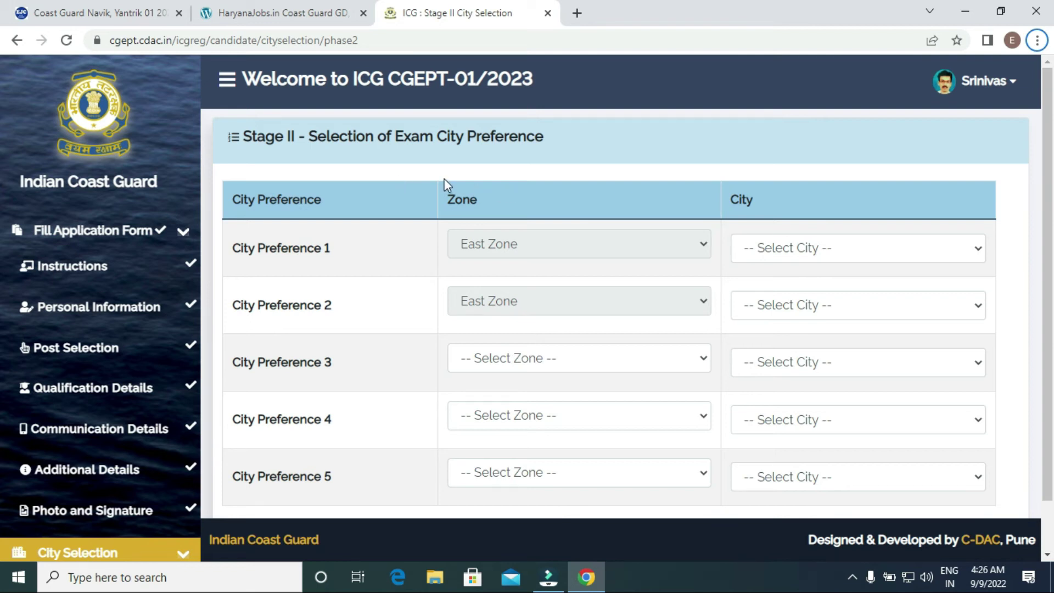
# - Keep East Zone for Stage II City Preference 1 and set the City Preference 3 zone to North Zone
pyautogui.click(551, 255)
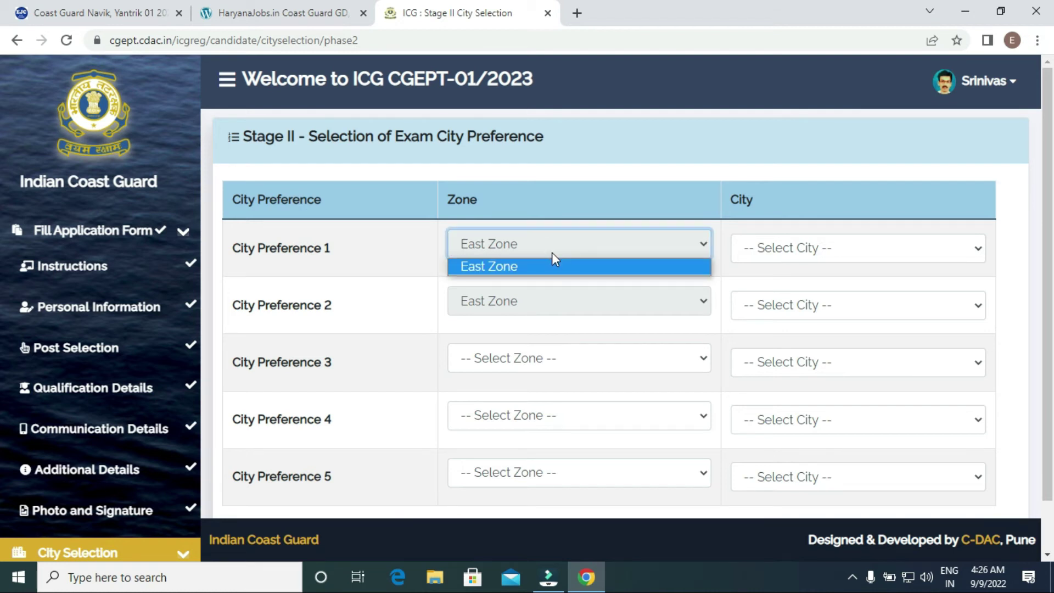
pyautogui.click(565, 267)
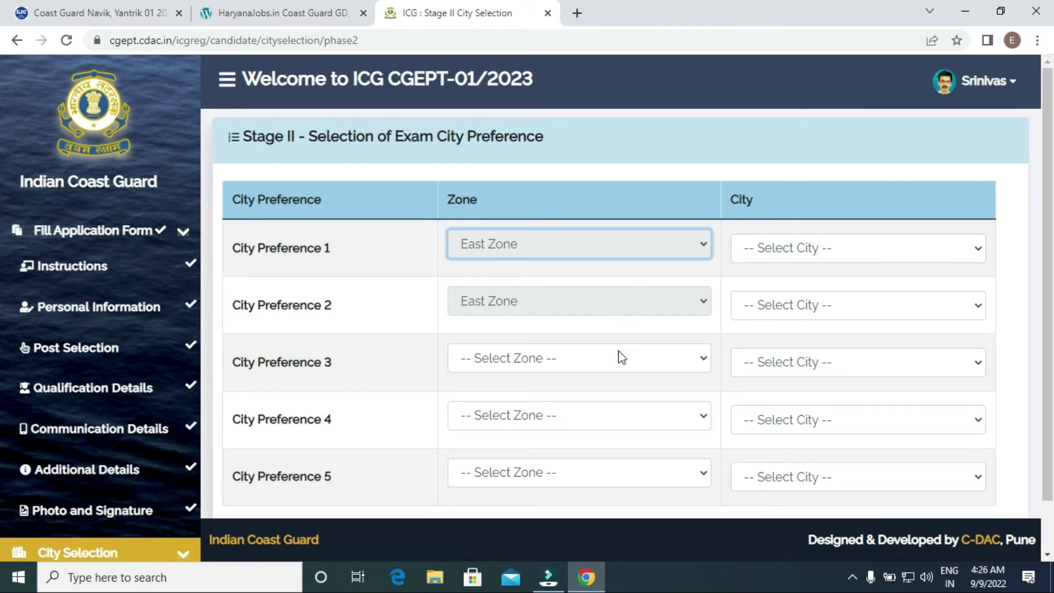
pyautogui.scroll(-1, 597, 327)
pyautogui.click(591, 334)
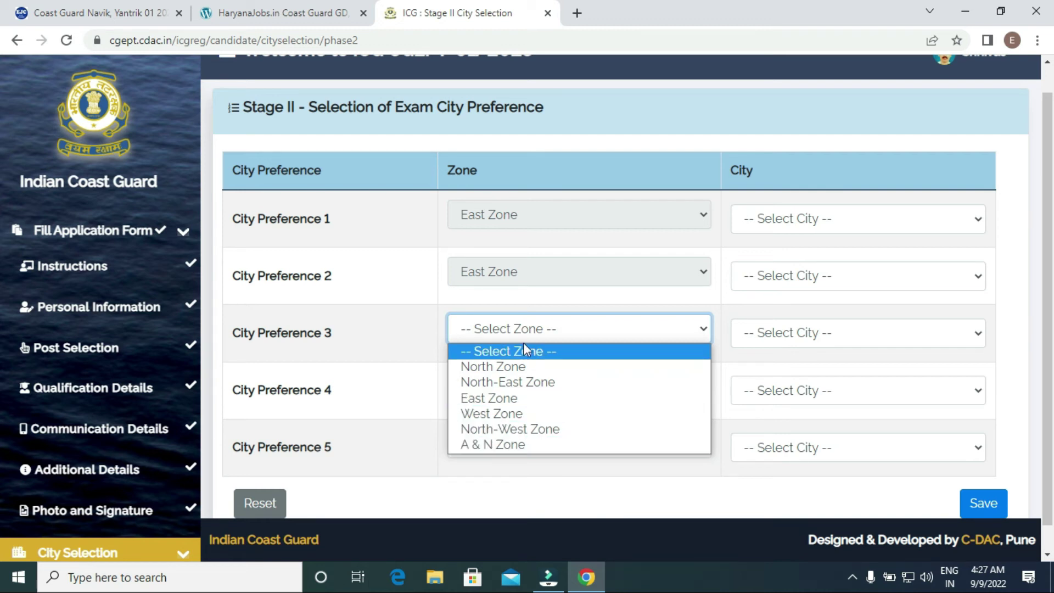
pyautogui.click(530, 366)
# - Choose Chennai as the Stage II City Preference 1 city and Visakhapatanam as the City Preference 2 city
pyautogui.click(803, 338)
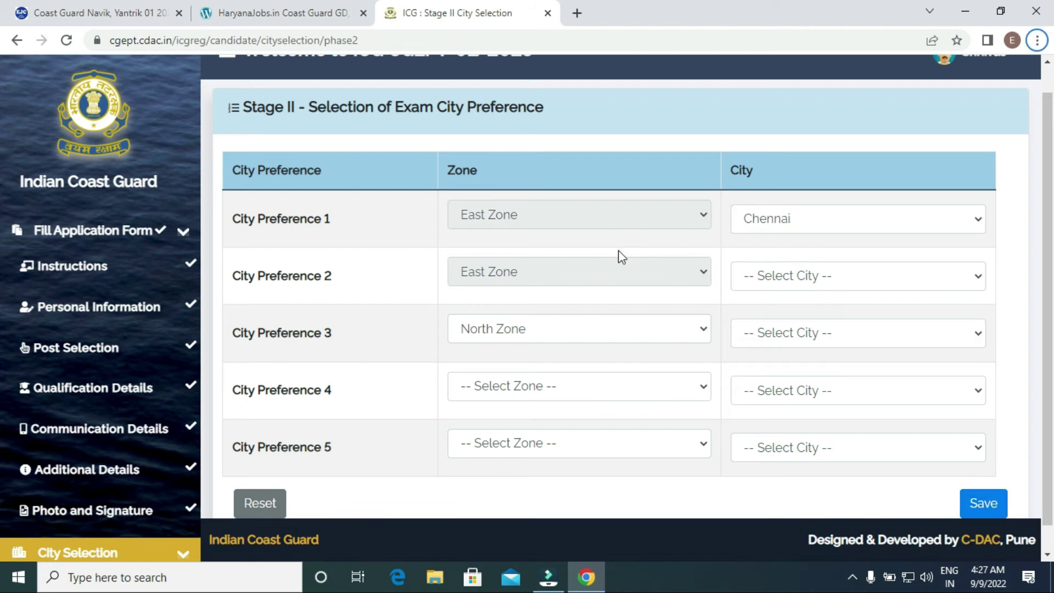
pyautogui.click(805, 276)
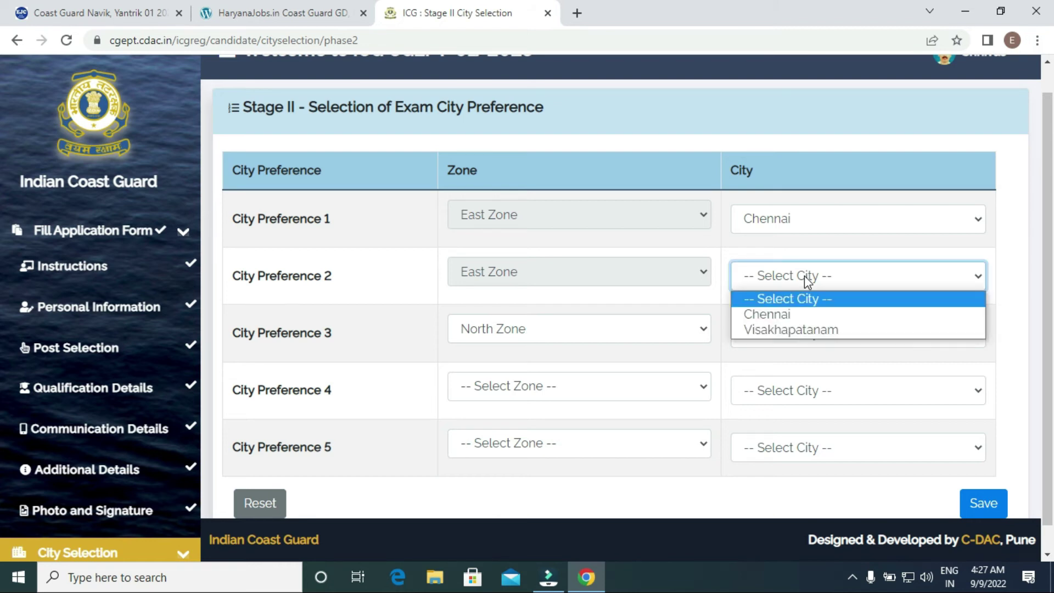
pyautogui.click(807, 330)
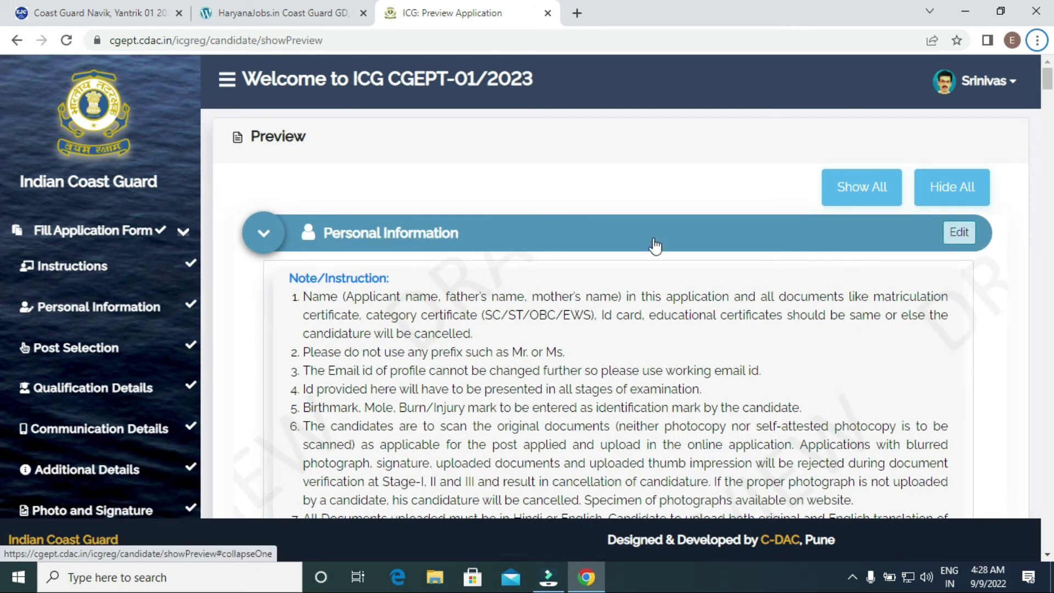
# - Open the post selection for editing from the application preview and save it with NAVIK (DB) selected
pyautogui.scroll(-10, 1045, 93)
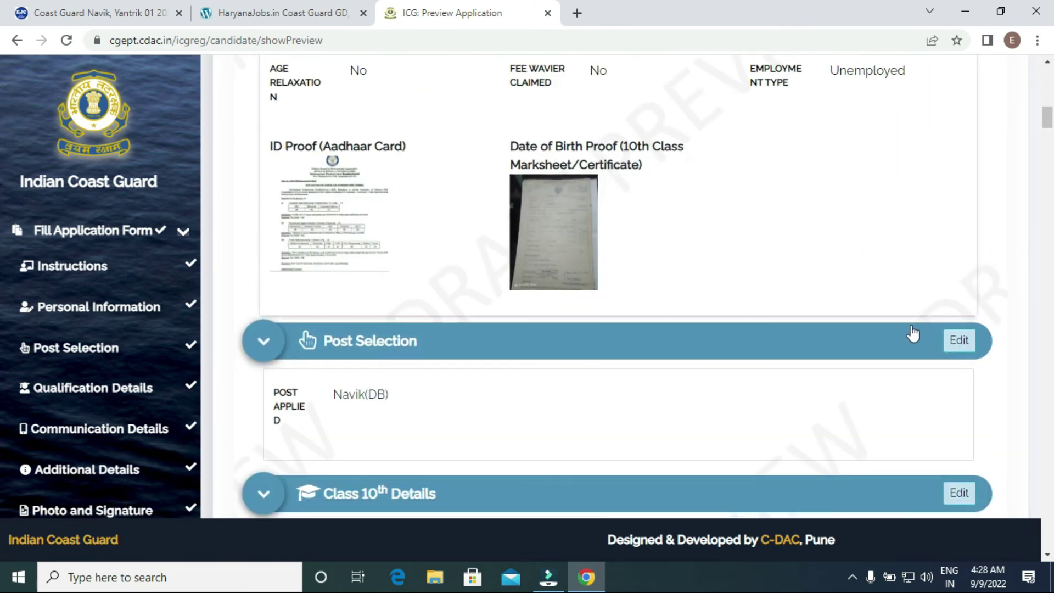
pyautogui.click(971, 340)
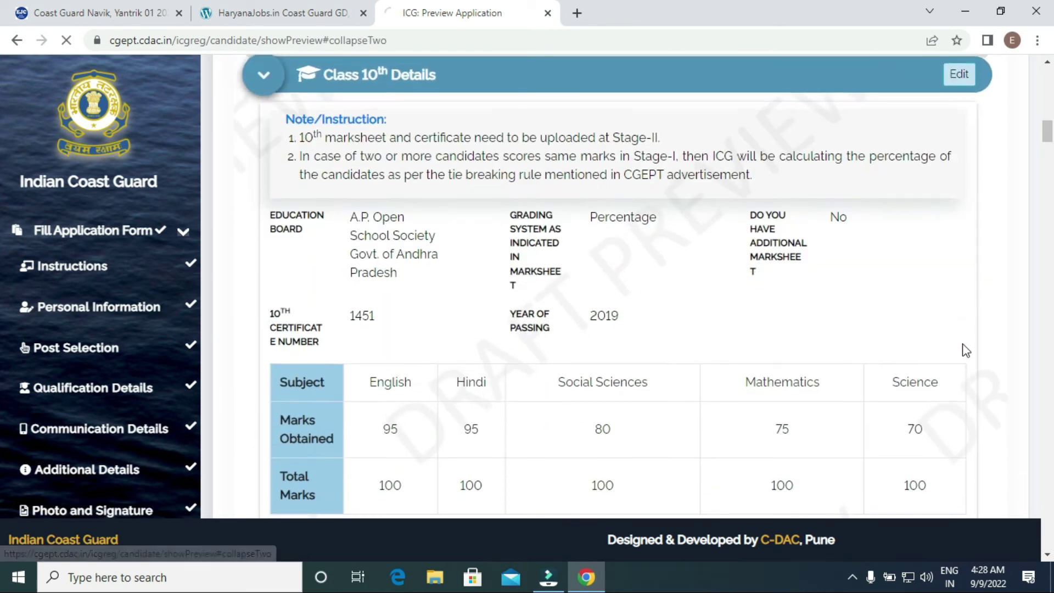
pyautogui.moveTo(1049, 220); pyautogui.dragTo(1051, 419)
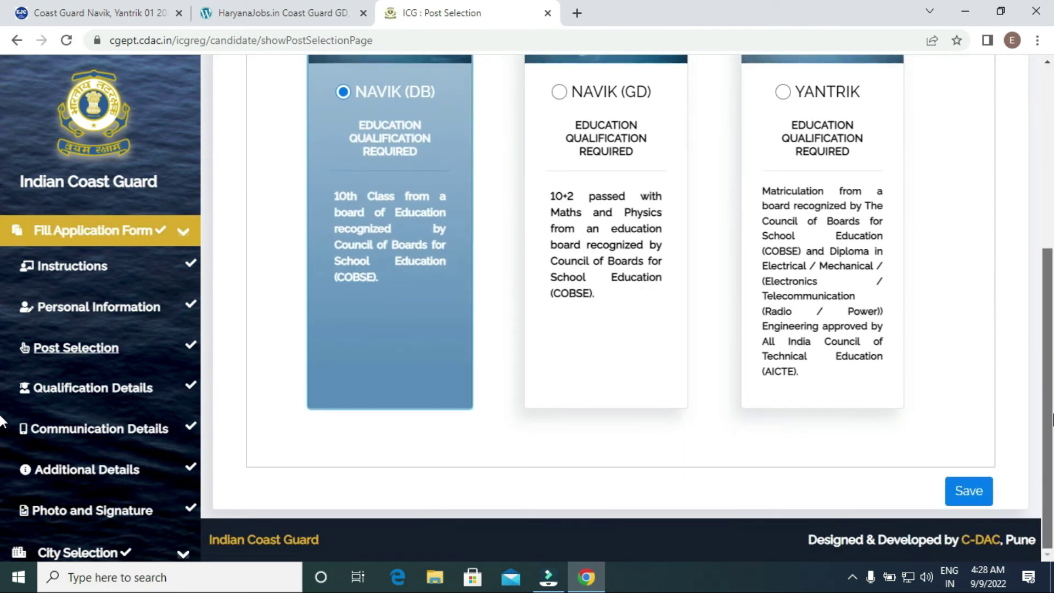
pyautogui.click(966, 490)
pyautogui.click(685, 203)
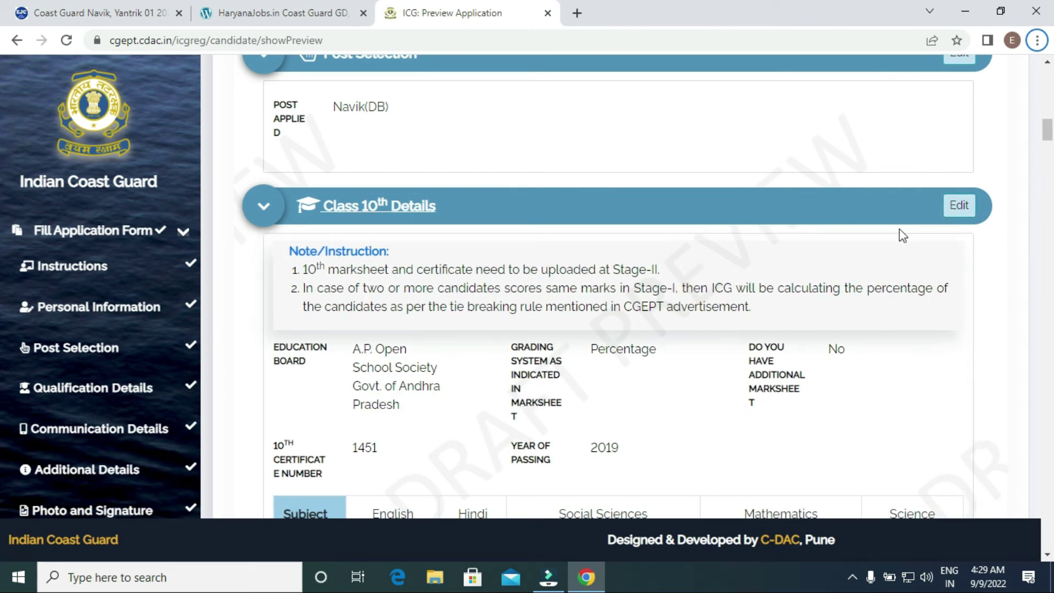
# - Enter TIRUPATI as the declaration city and accept the declarations on correct information, allegiance to India and authentic certificates
pyautogui.moveTo(1047, 131); pyautogui.dragTo(1051, 244)
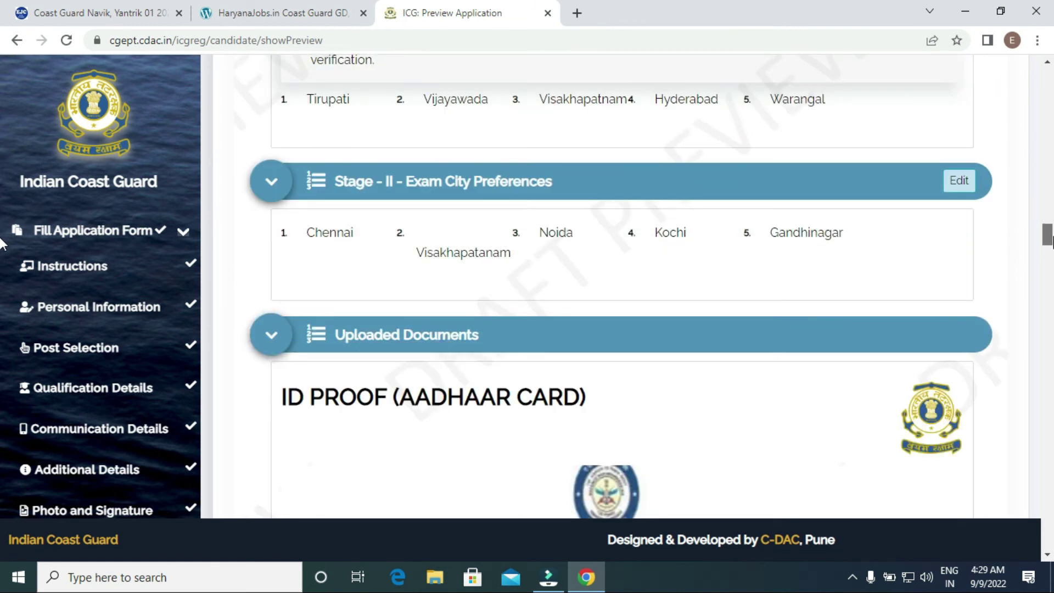
pyautogui.moveTo(1051, 244); pyautogui.dragTo(1034, 453)
pyautogui.click(368, 242)
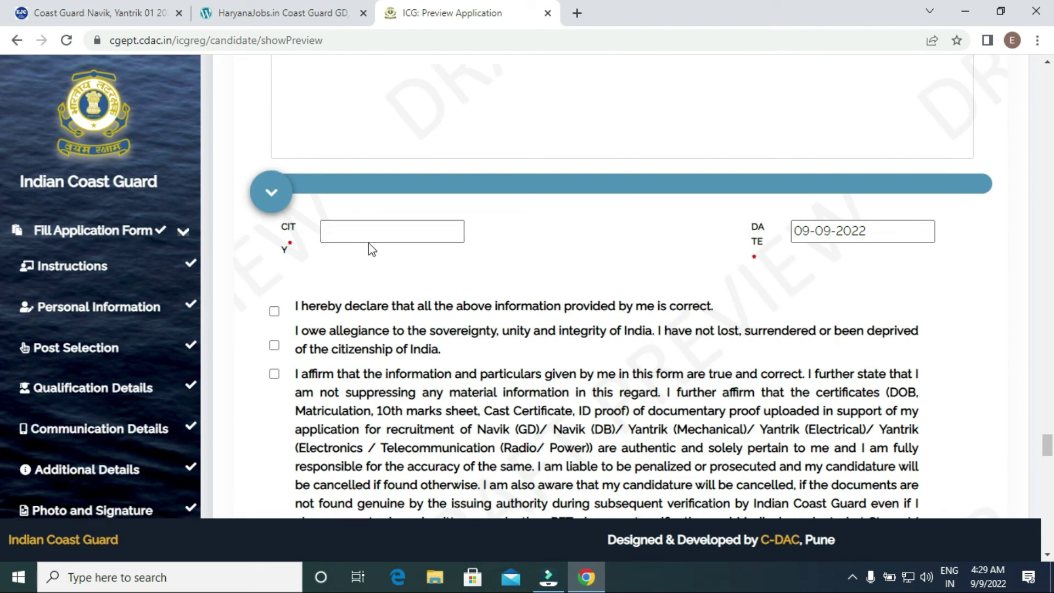
pyautogui.write('TIRUPATI')
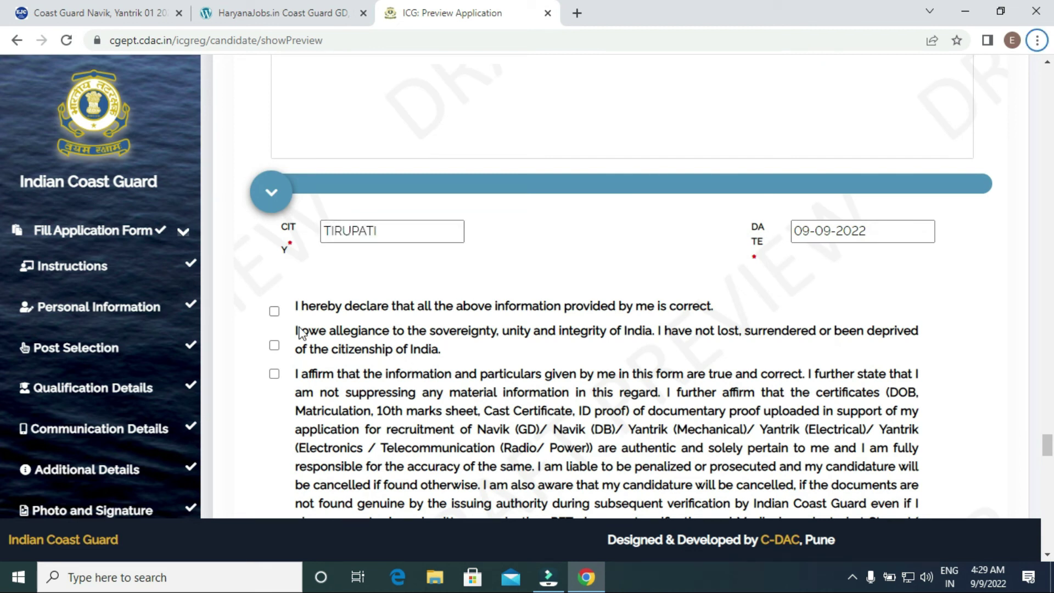
pyautogui.click(274, 311)
pyautogui.click(274, 345)
pyautogui.click(273, 374)
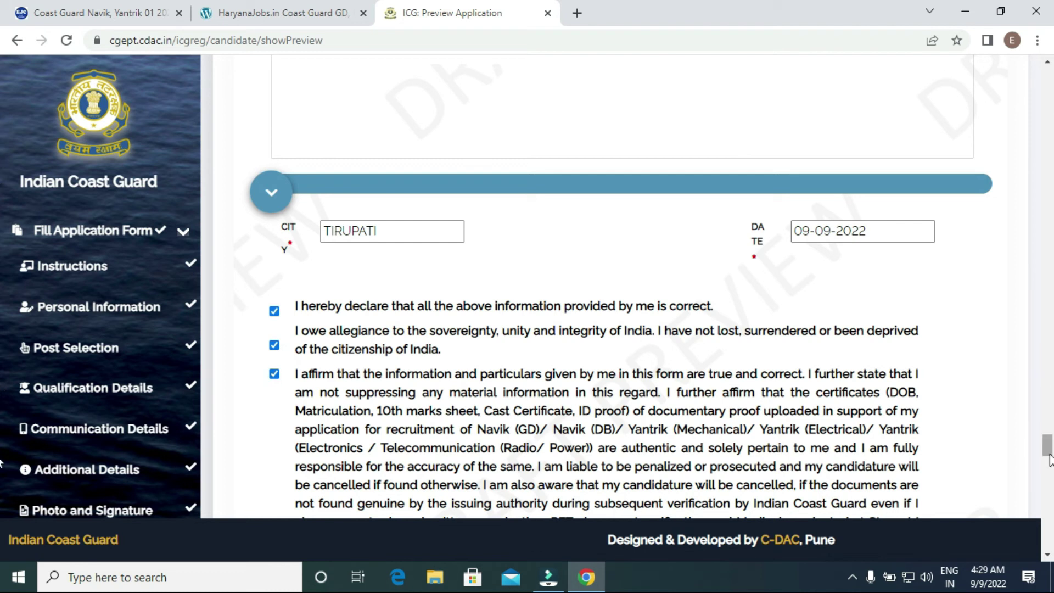
# - Accept the declarations on reading the advertisement, candidate re-assessment, document verification criteria and communication of stage results
pyautogui.scroll(-6, 1048, 452)
pyautogui.click(274, 185)
pyautogui.click(274, 265)
pyautogui.click(274, 336)
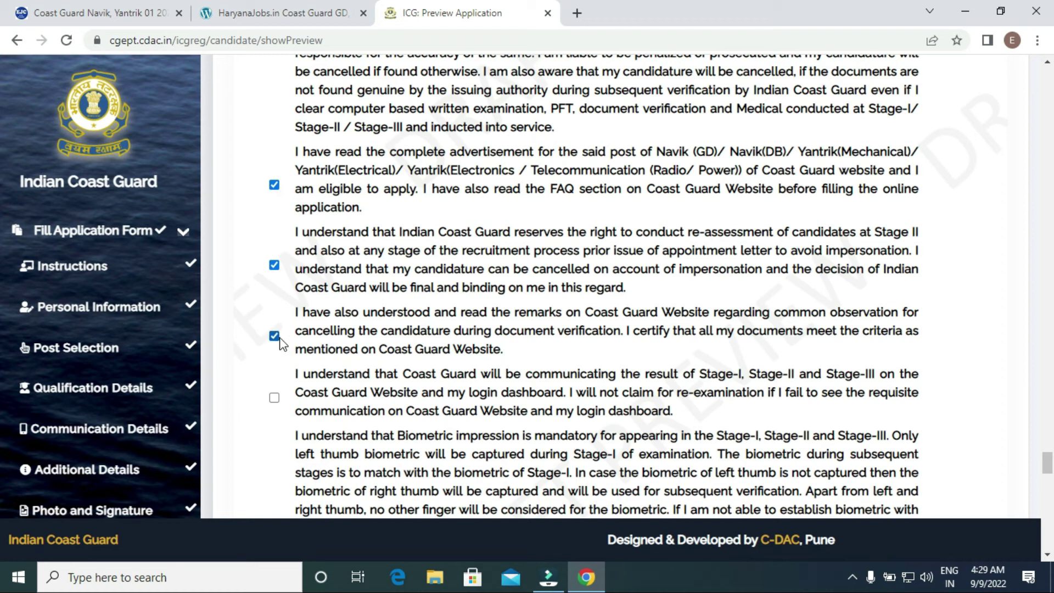
pyautogui.click(274, 397)
# - Accept the declarations on mandatory biometric impressions, undergoing fitness and medical tests at own risk, and debarment for malpractice
pyautogui.moveTo(1047, 464); pyautogui.dragTo(1045, 476)
pyautogui.click(274, 147)
pyautogui.click(274, 348)
pyautogui.click(274, 437)
# - Accept the declarations on uploading correct documents, additional documents before Stage-II, and remembering the registered mobile number and e-mail id
pyautogui.moveTo(1046, 491); pyautogui.dragTo(1046, 501)
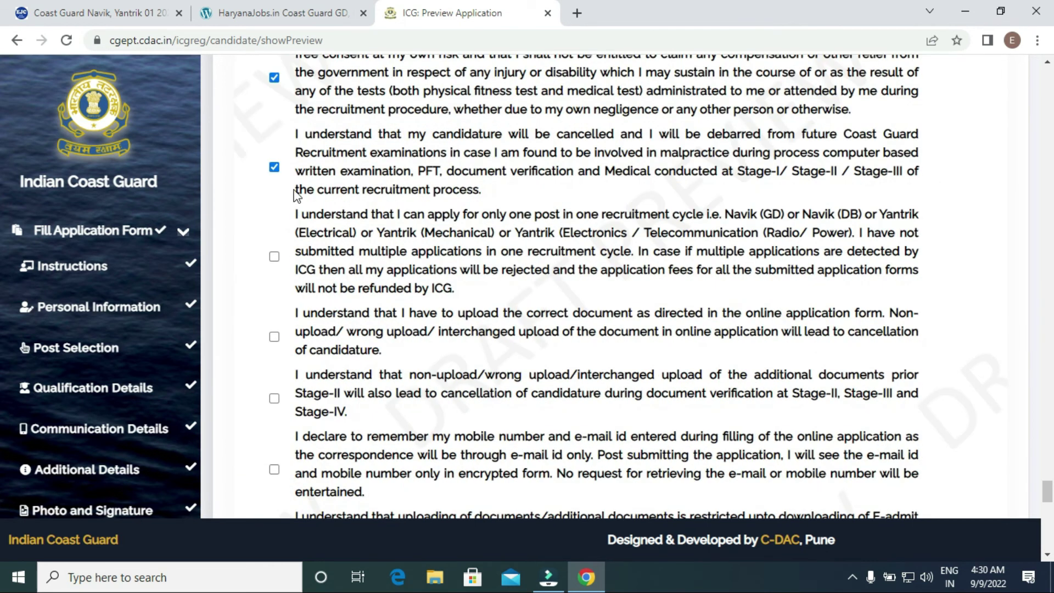
pyautogui.click(274, 336)
pyautogui.click(274, 398)
pyautogui.click(274, 469)
# - Open the print preview of the application, try to print all pages with Microsoft Print to PDF, and cancel the printing
pyautogui.moveTo(1046, 492); pyautogui.dragTo(1050, 509)
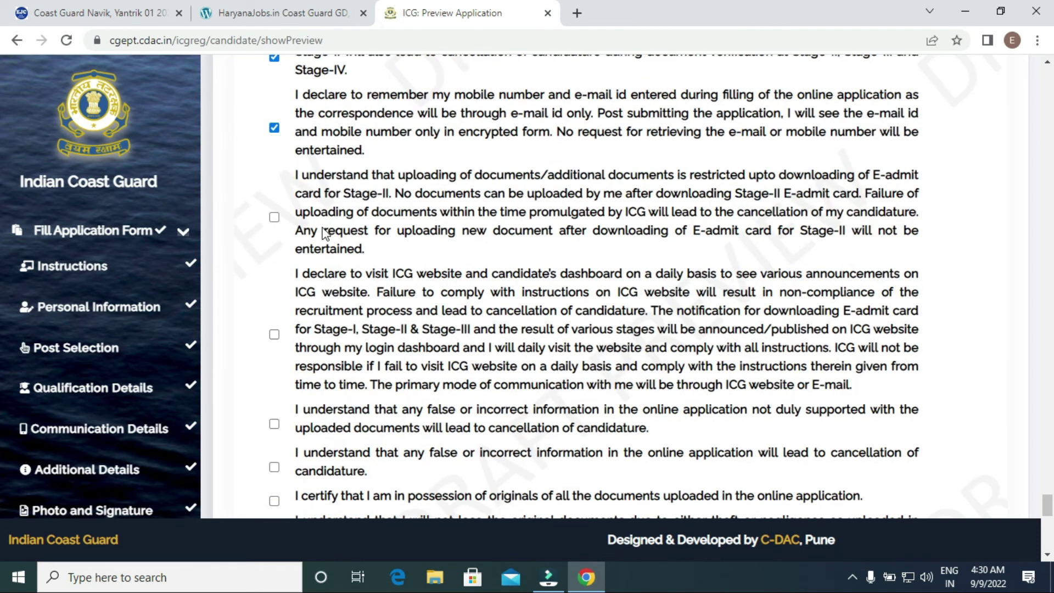
pyautogui.scroll(-5, 324, 233)
pyautogui.click(630, 433)
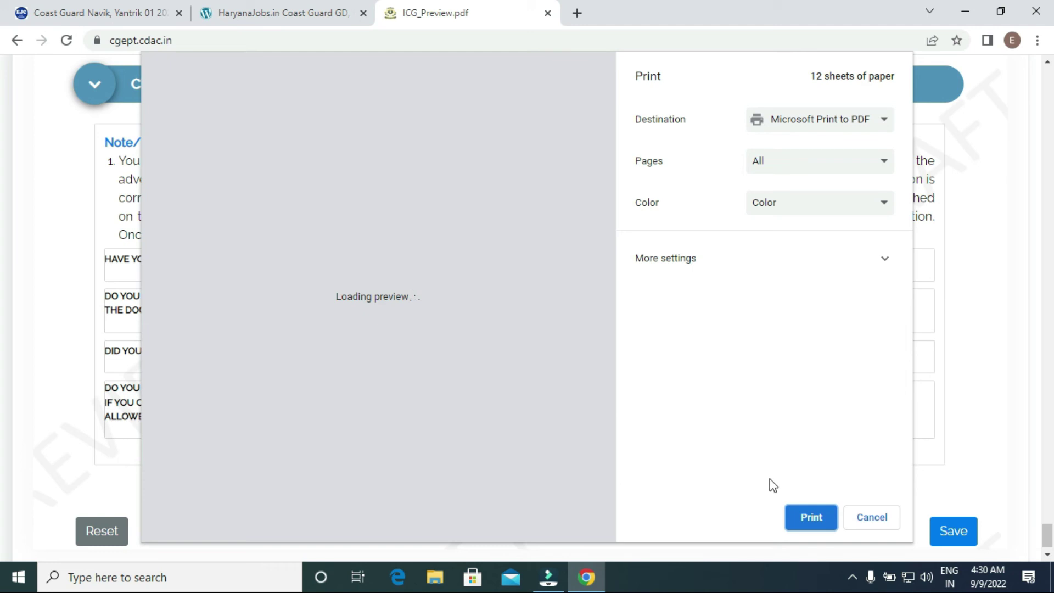
pyautogui.click(824, 524)
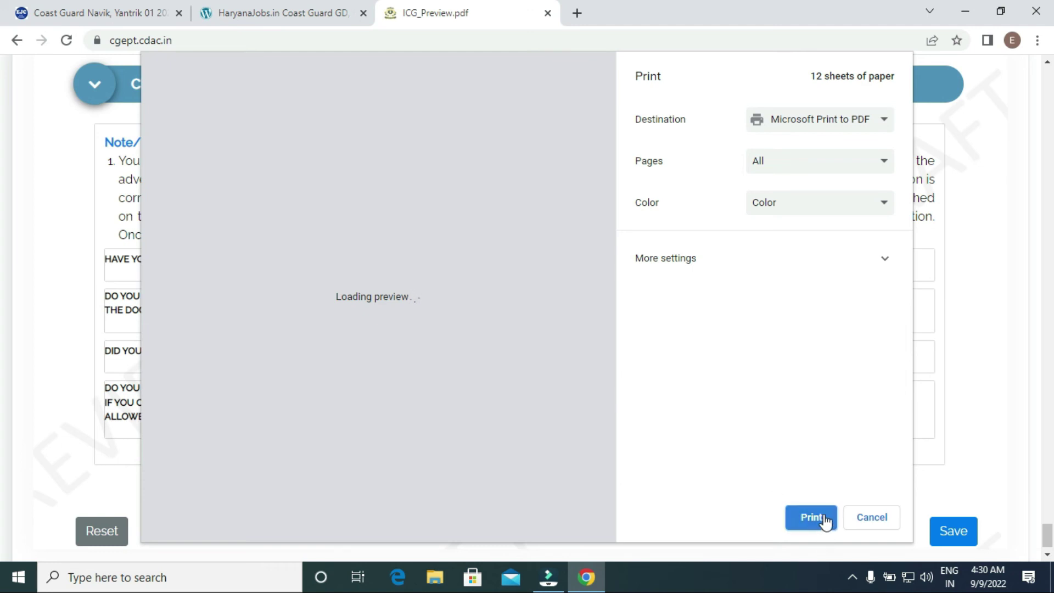
pyautogui.click(878, 524)
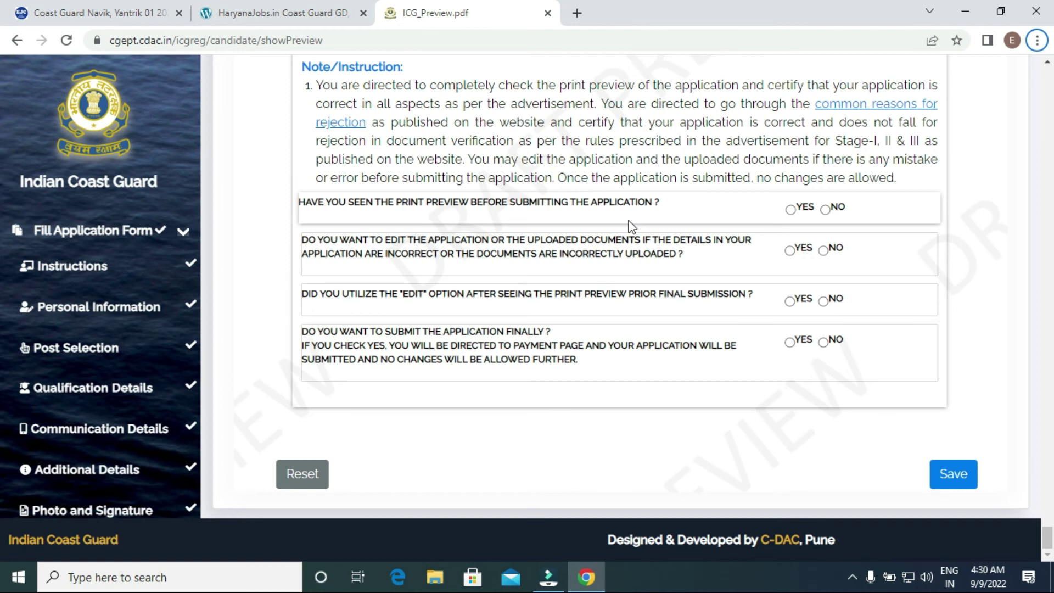
# - Answer Yes to print preview seen, No to wanting edits, No to having used Edit and Yes to final submission, and save
pyautogui.click(791, 210)
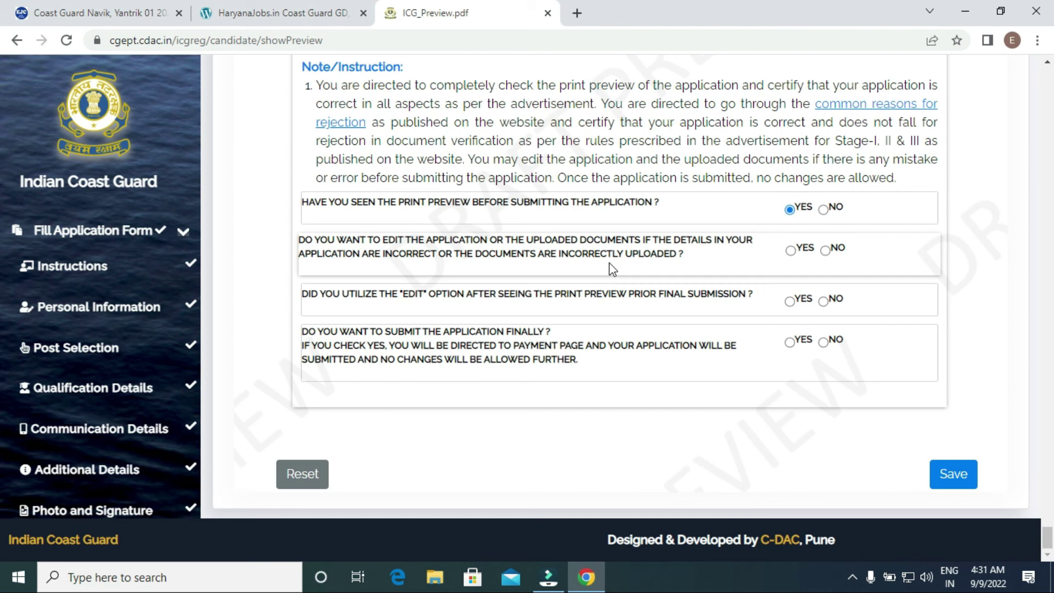
pyautogui.click(826, 251)
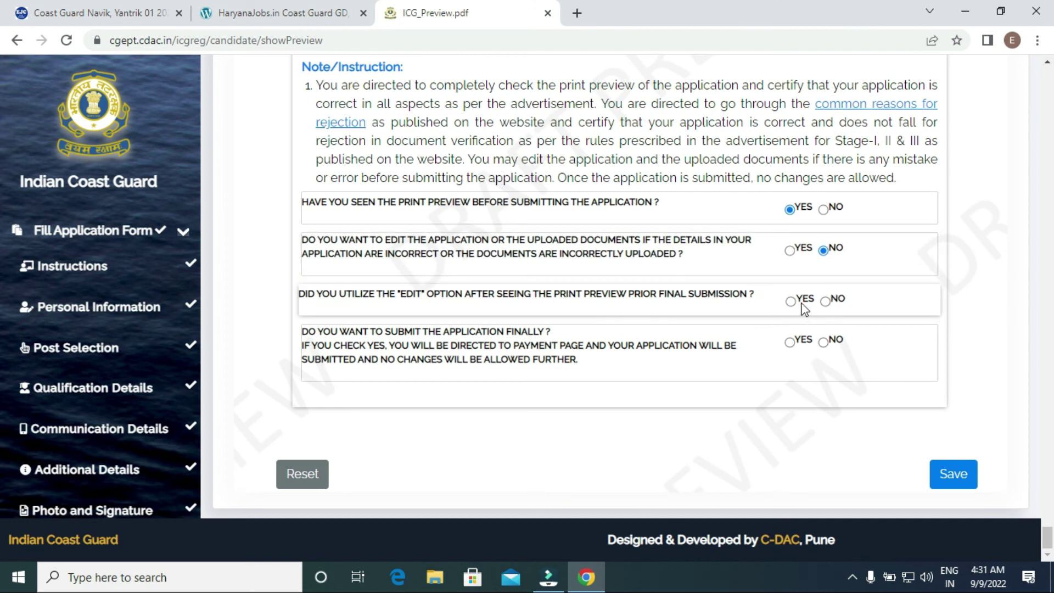
pyautogui.click(824, 301)
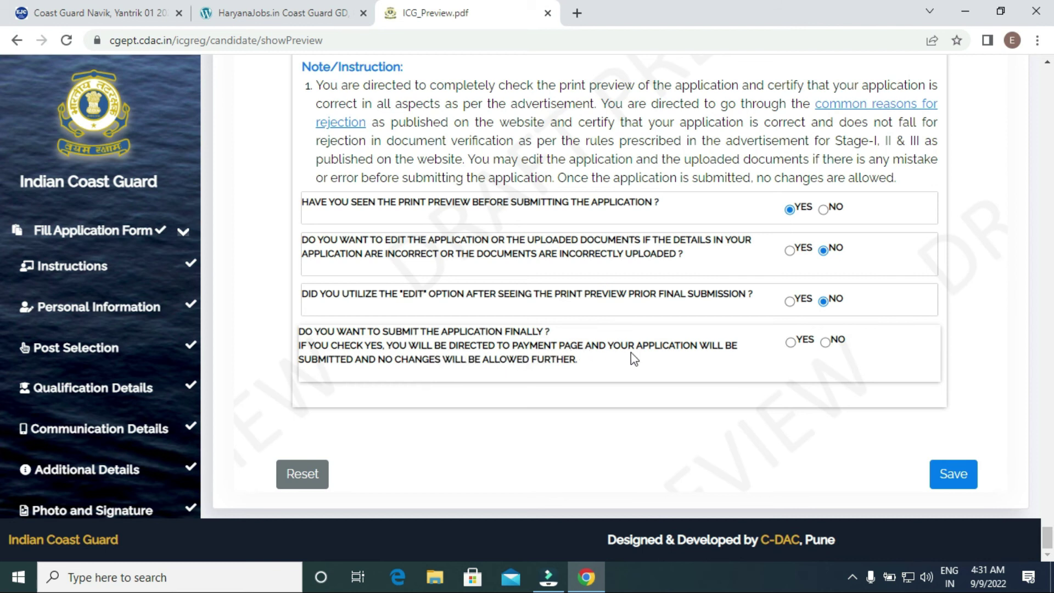
pyautogui.click(790, 342)
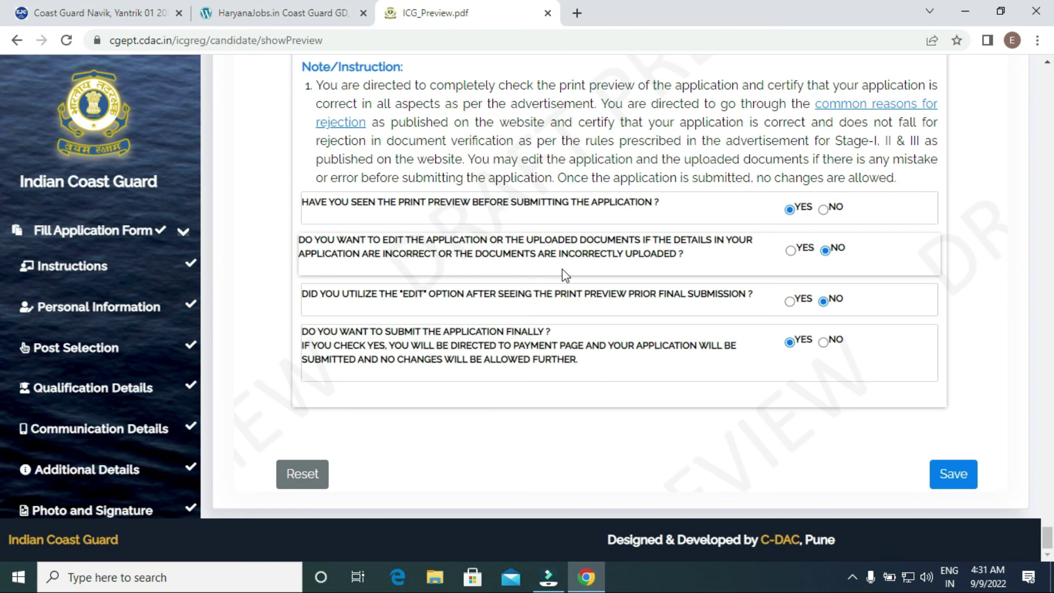
pyautogui.press('Tab')
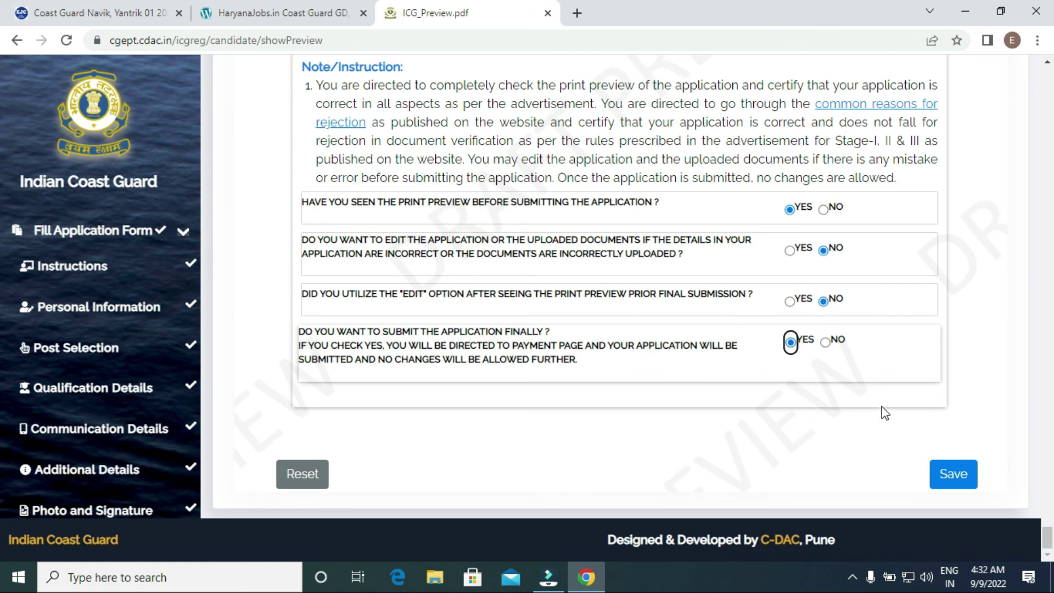
pyautogui.click(958, 481)
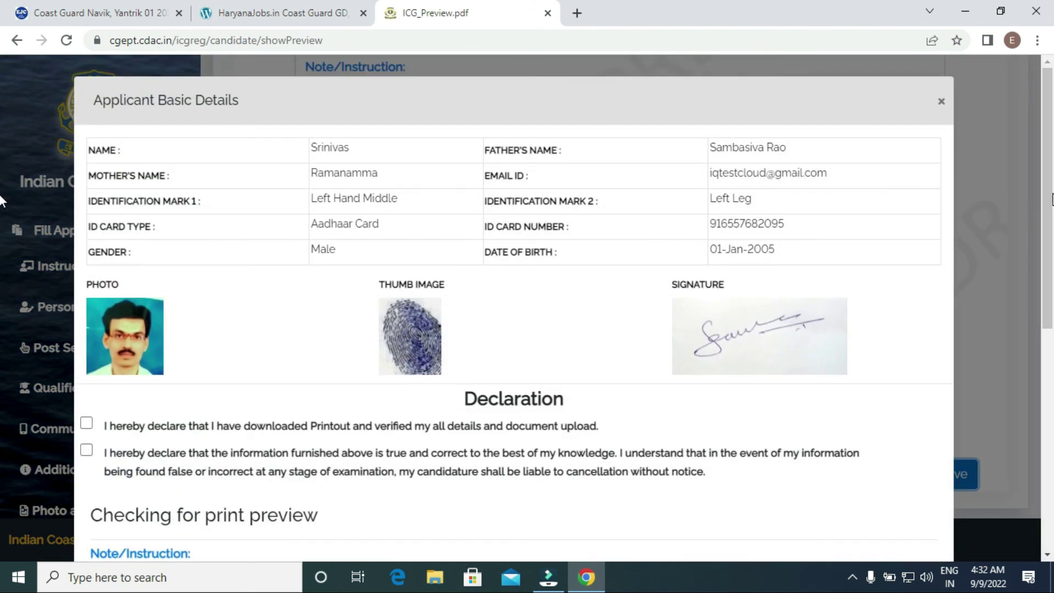
# - Confirm all four print preview questionnaire answers in the applicant basic details summary
pyautogui.scroll(-8, 2, 491)
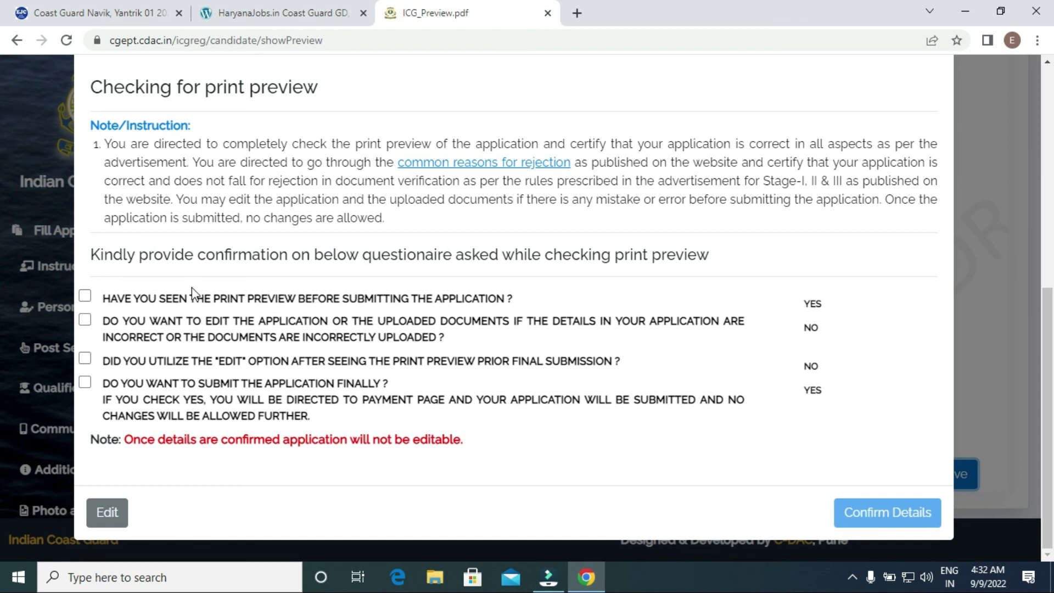
pyautogui.click(84, 296)
pyautogui.click(84, 320)
pyautogui.click(85, 358)
pyautogui.click(85, 382)
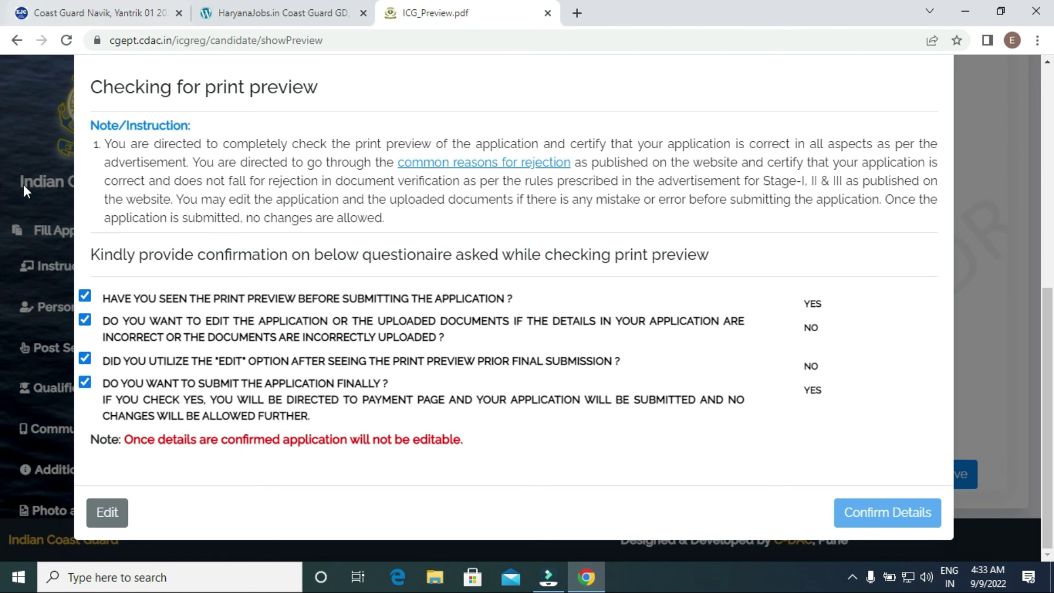
# - Accept both declarations on the verified printout and truthful information, and confirm the application details
pyautogui.scroll(2, 307, 192)
pyautogui.click(86, 100)
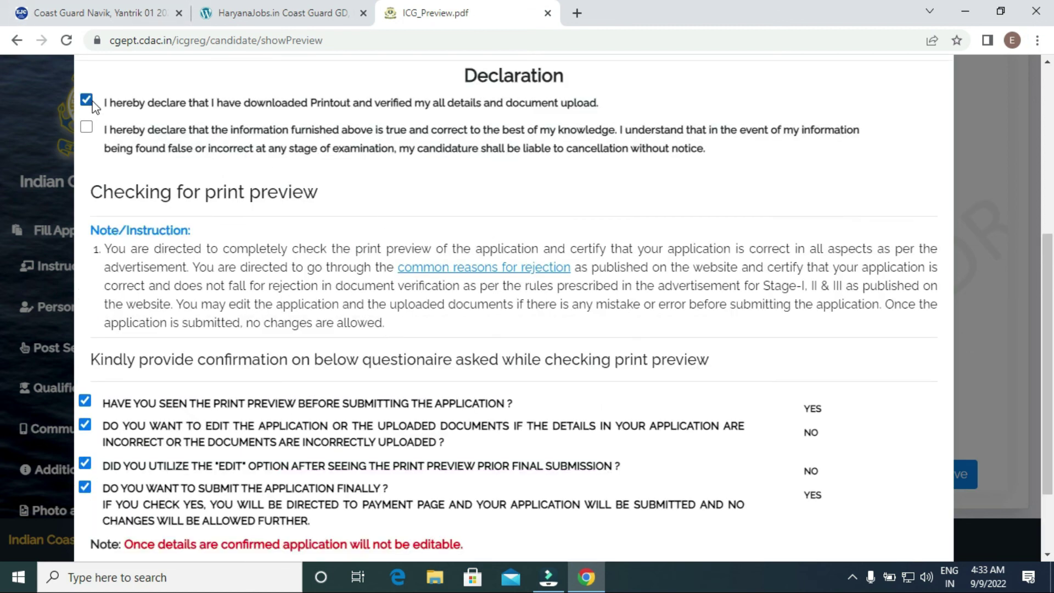
pyautogui.click(86, 127)
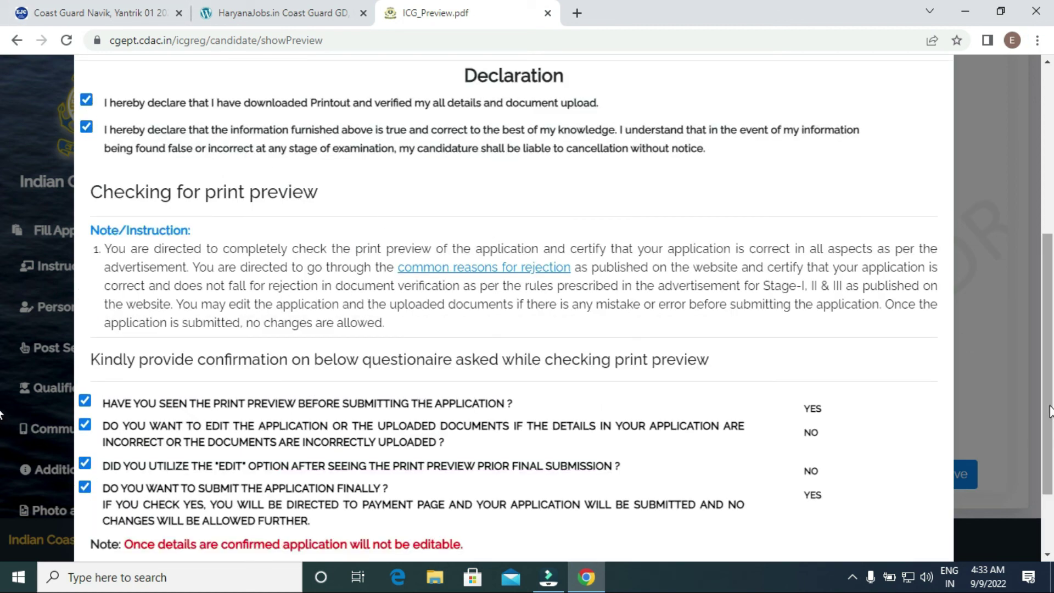
pyautogui.scroll(-3, 934, 511)
pyautogui.click(924, 513)
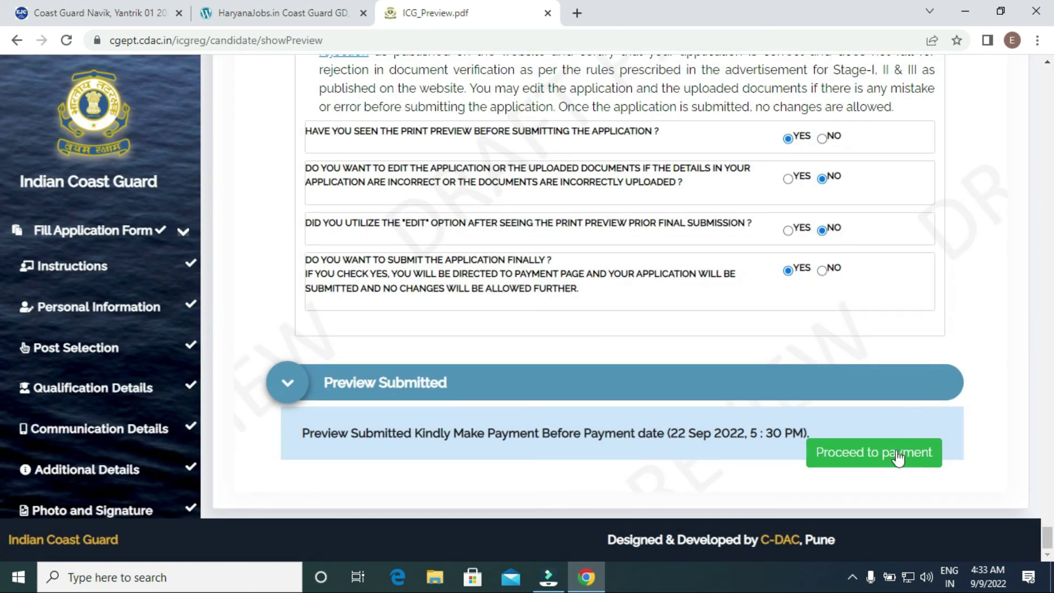
# - Proceed to payment through Payment Gateway 1 and choose Credit/Debit Cards as the payment option
pyautogui.click(899, 462)
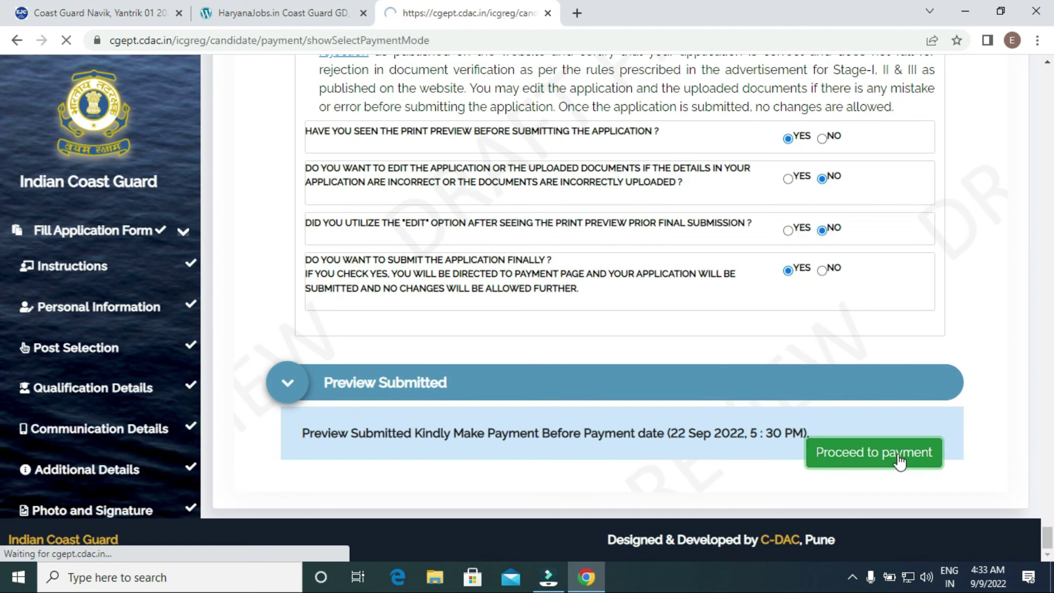
pyautogui.scroll(-3, 2, 209)
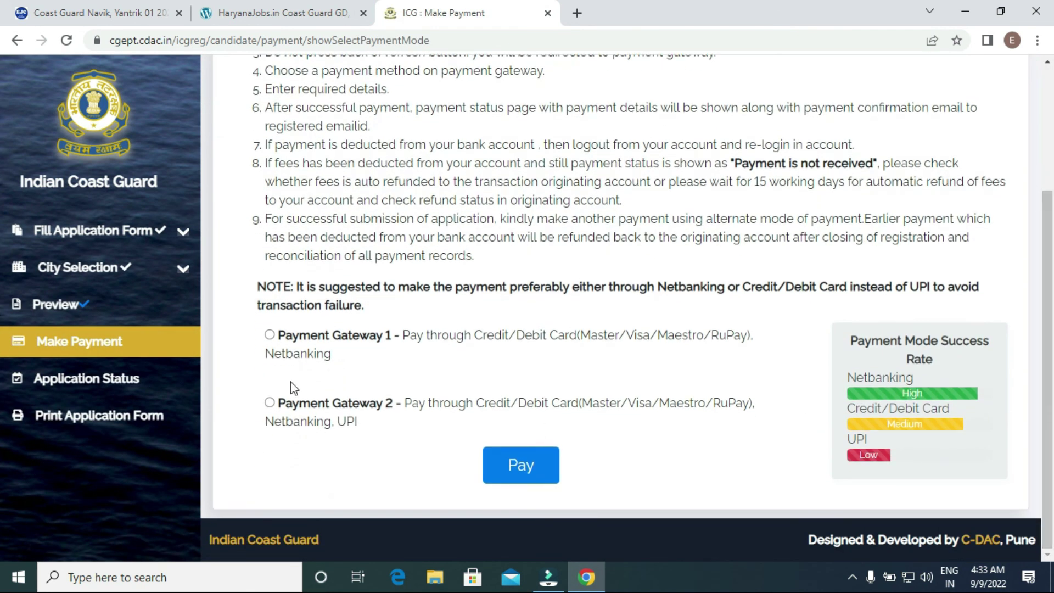
pyautogui.click(269, 336)
pyautogui.click(521, 467)
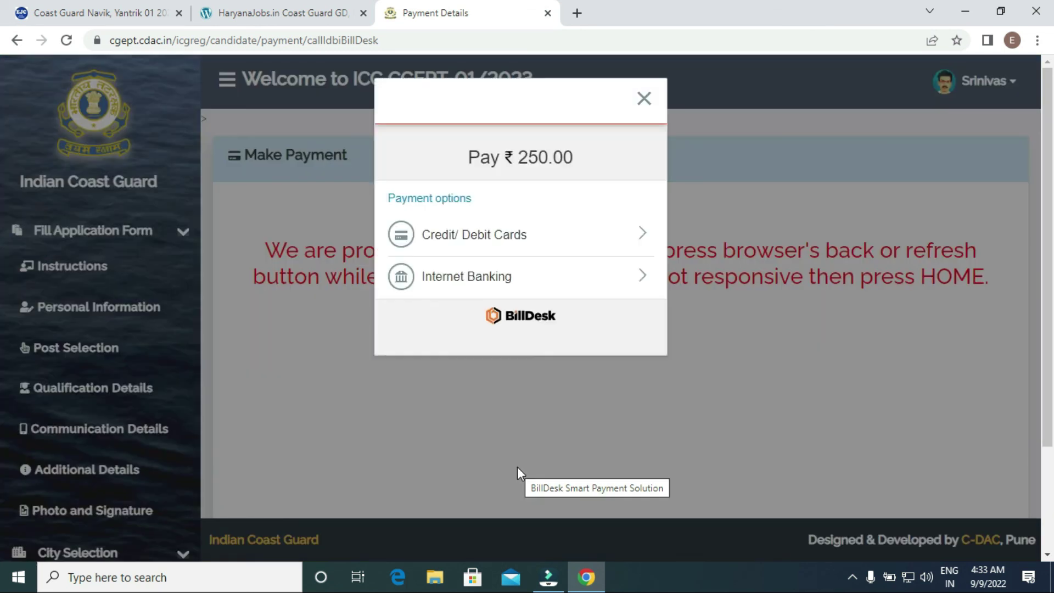
pyautogui.click(501, 237)
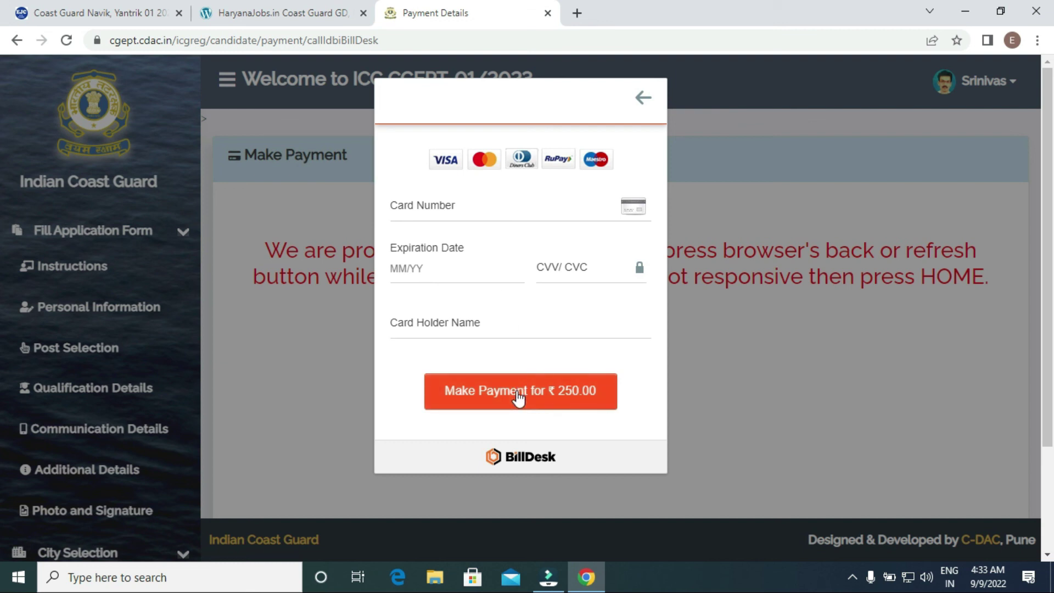